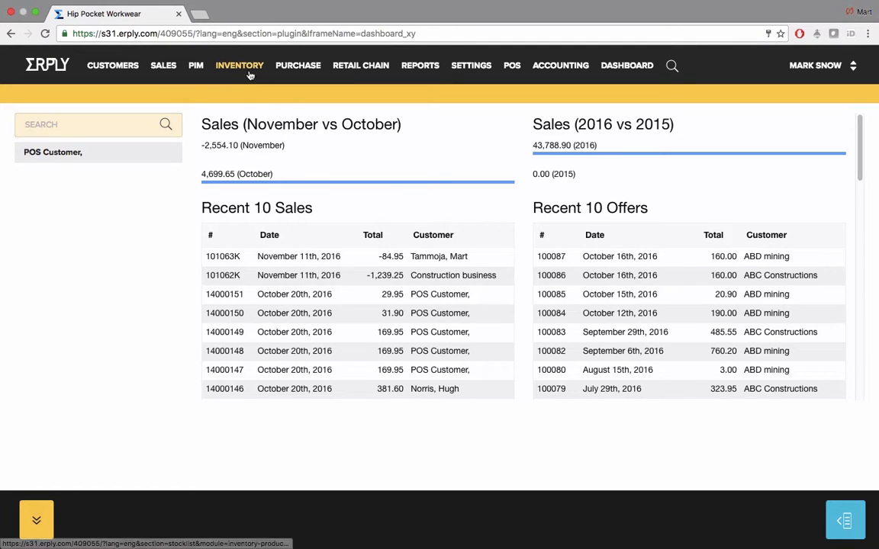
Open the Inventory stock list and sort its product table by the Name column
mouse_move(248, 70)
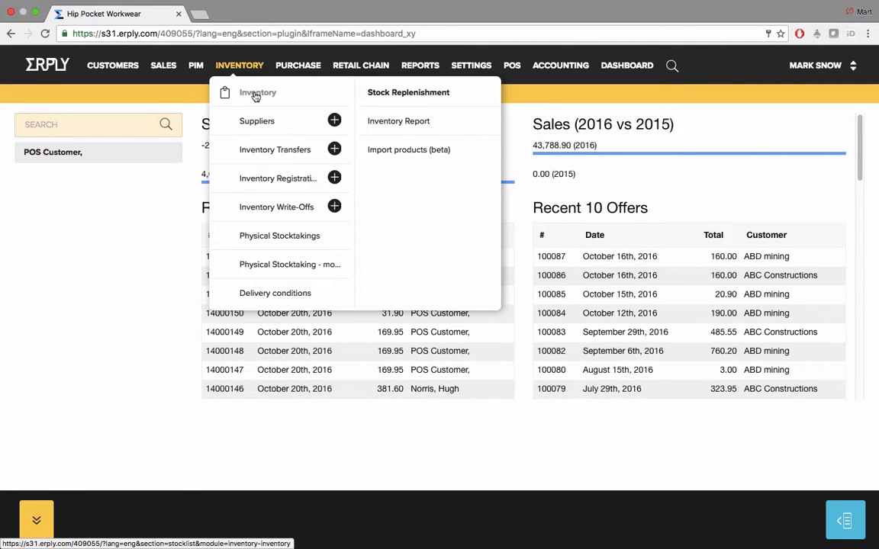
left_click(256, 95)
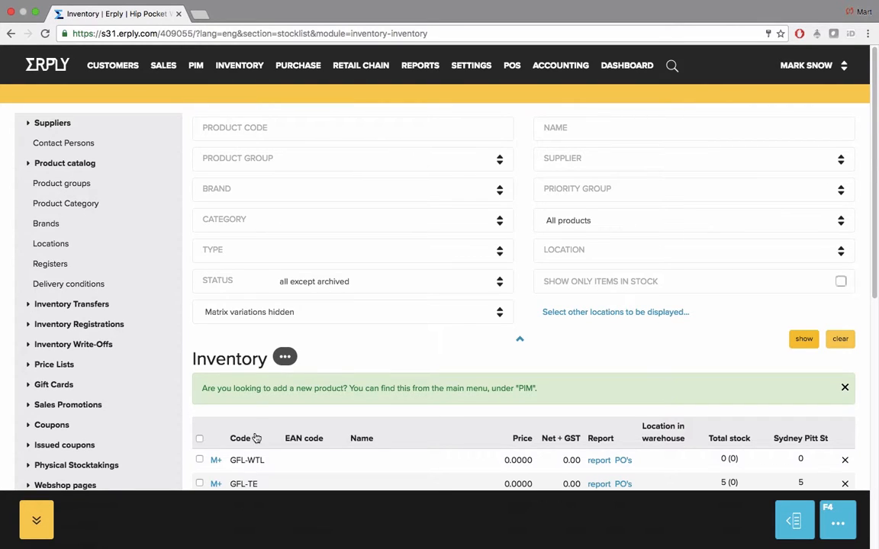
scroll(256, 437, "down", 10)
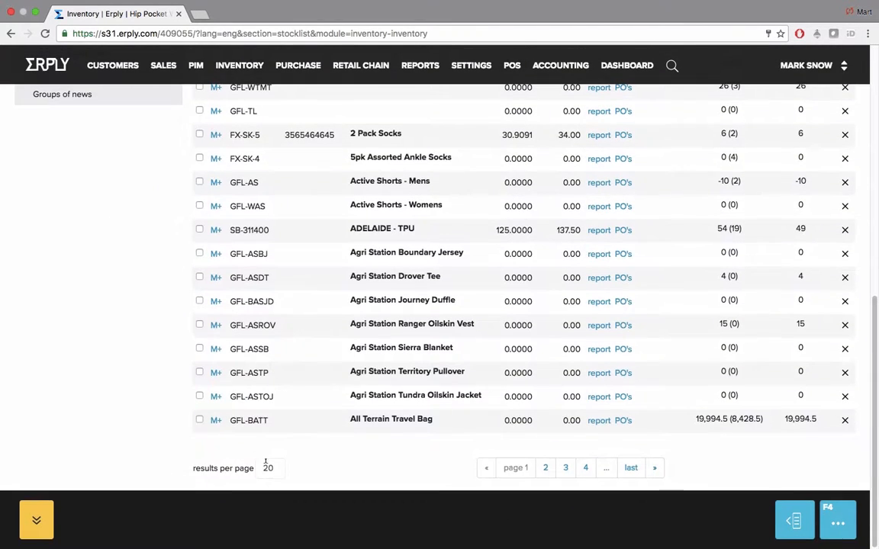
left_click(276, 466)
scroll(279, 469, "up", 10)
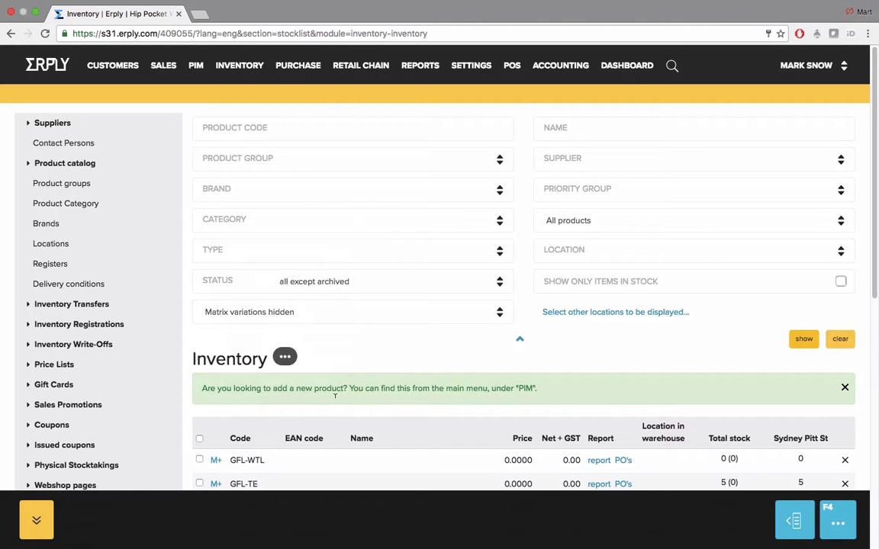
left_click(369, 443)
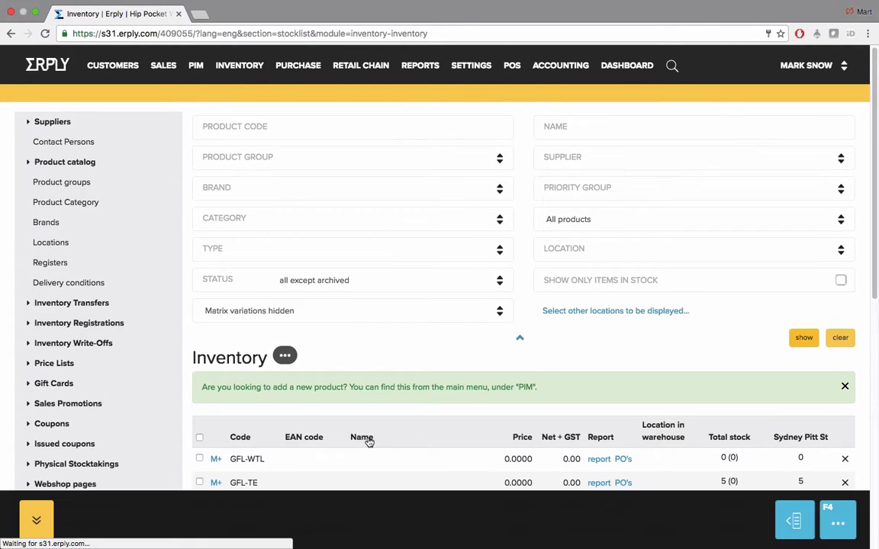
left_click(243, 438)
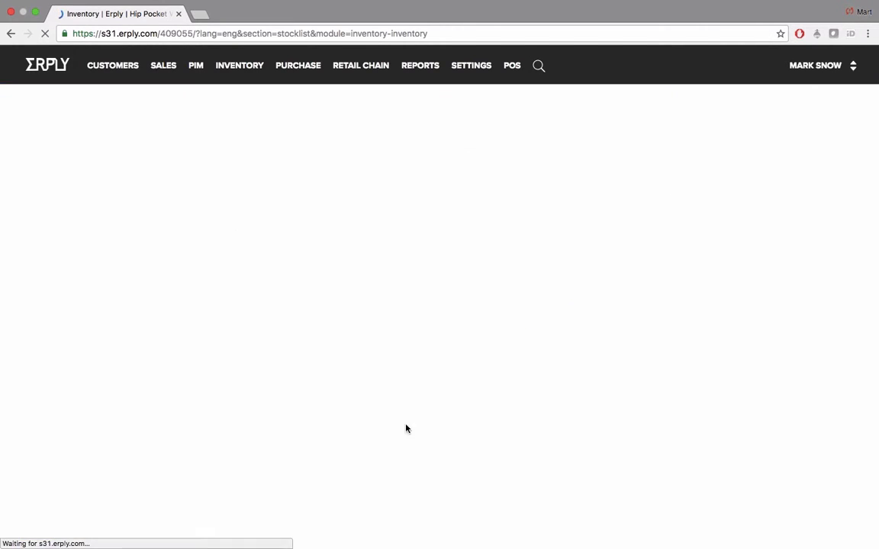
Focus the Product Code filter and view the options in the Product Group dropdown
scroll(408, 431, "down", 3)
scroll(408, 431, "up", 3)
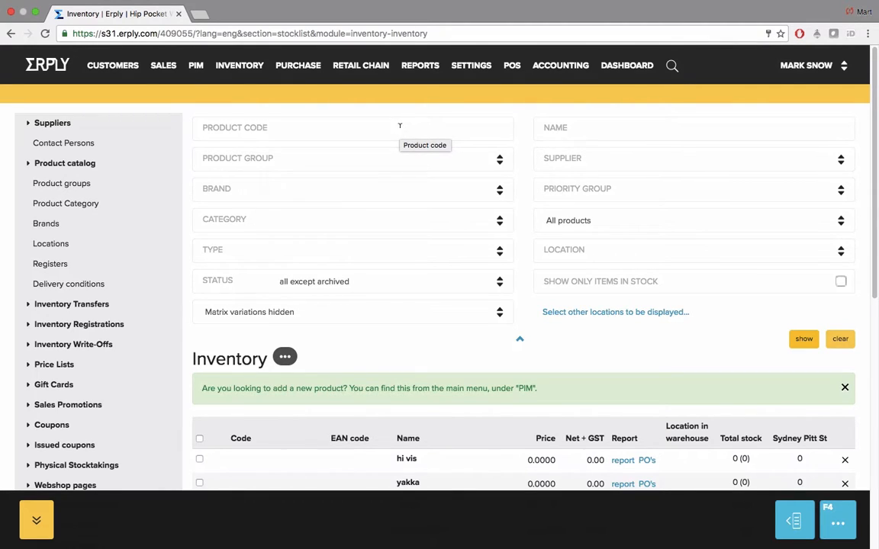
left_click(398, 126)
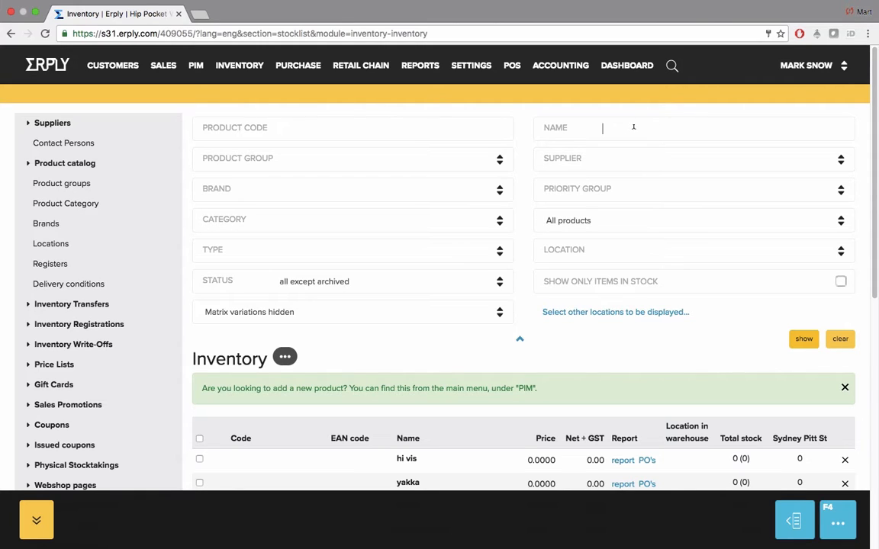
left_click(500, 159)
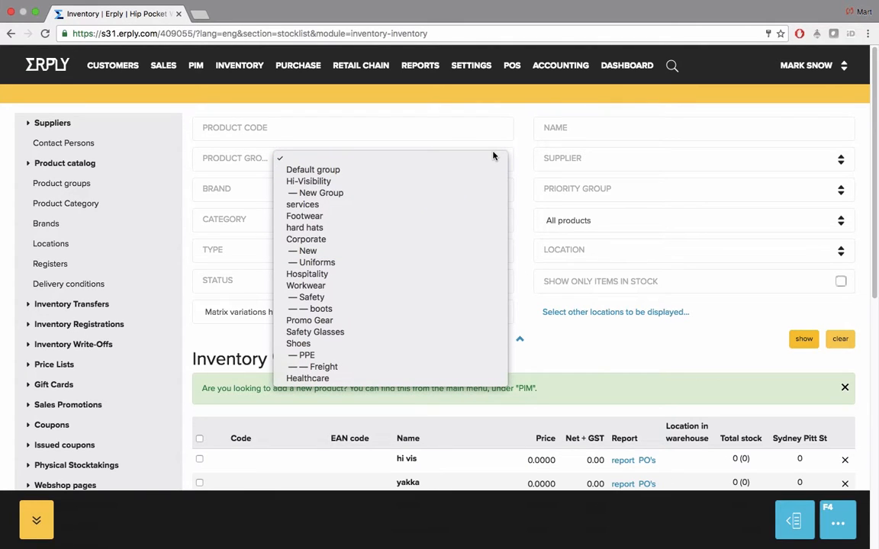
left_click(662, 165)
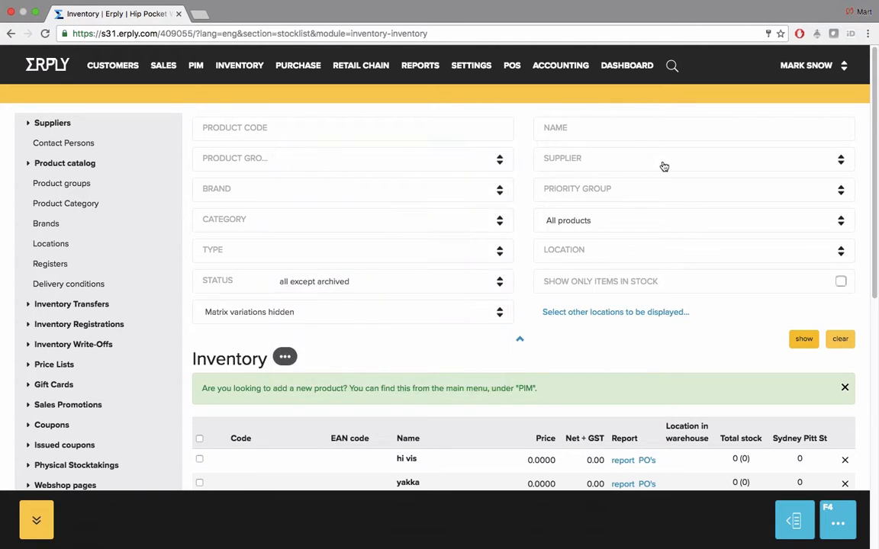
left_click(663, 165)
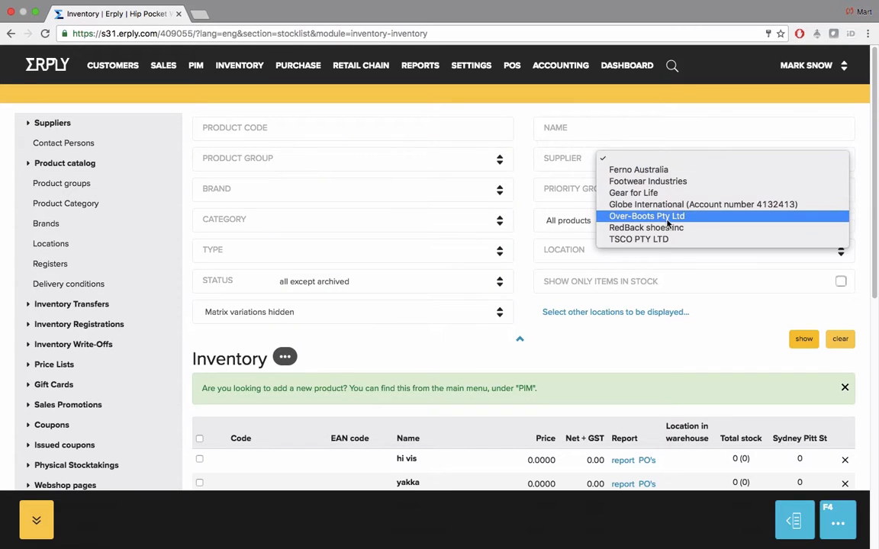
left_click(662, 165)
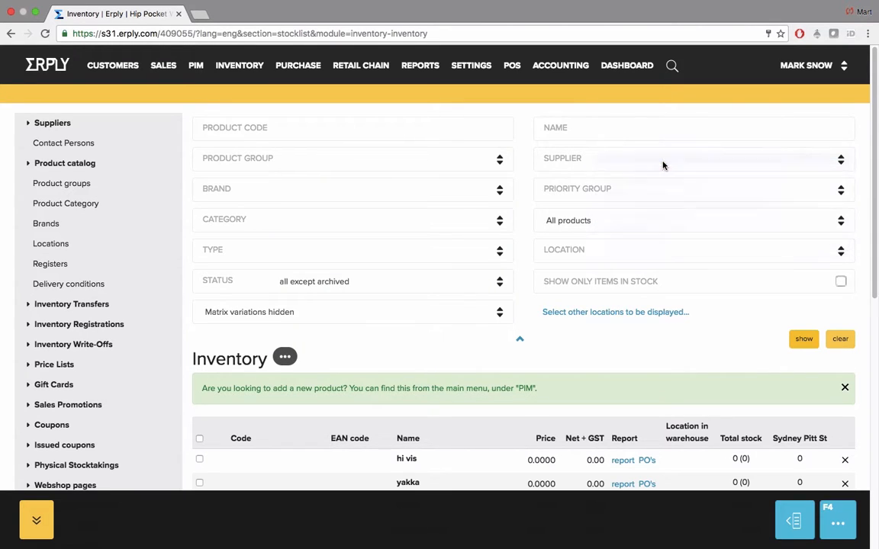
left_click(451, 195)
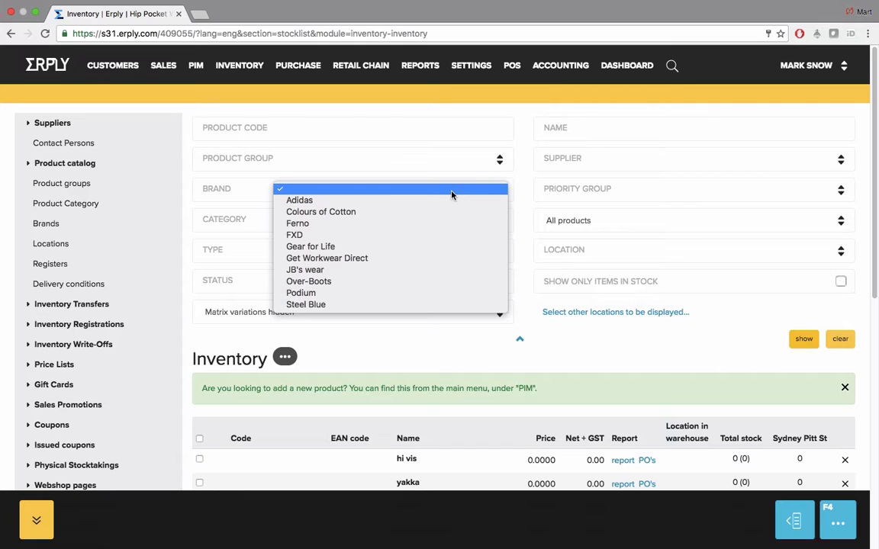
left_click(657, 189)
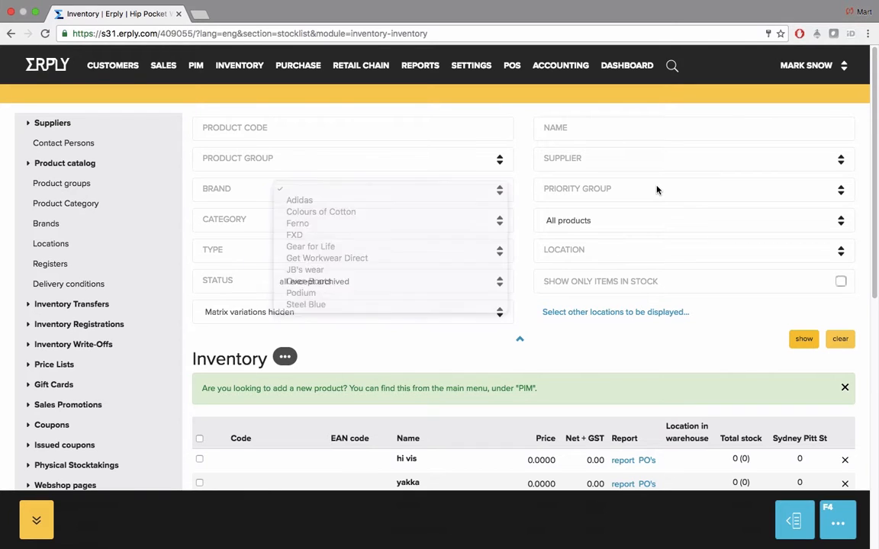
left_click(657, 189)
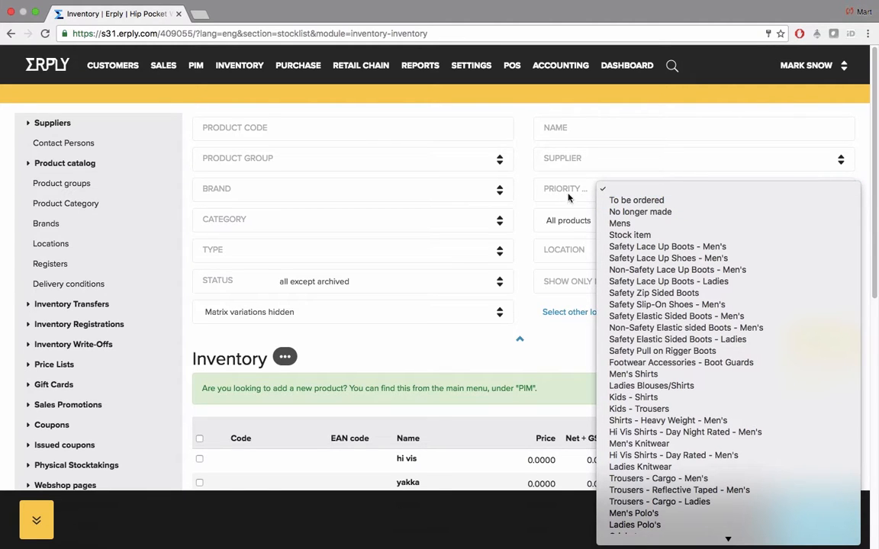
left_click(456, 220)
left_click(456, 220)
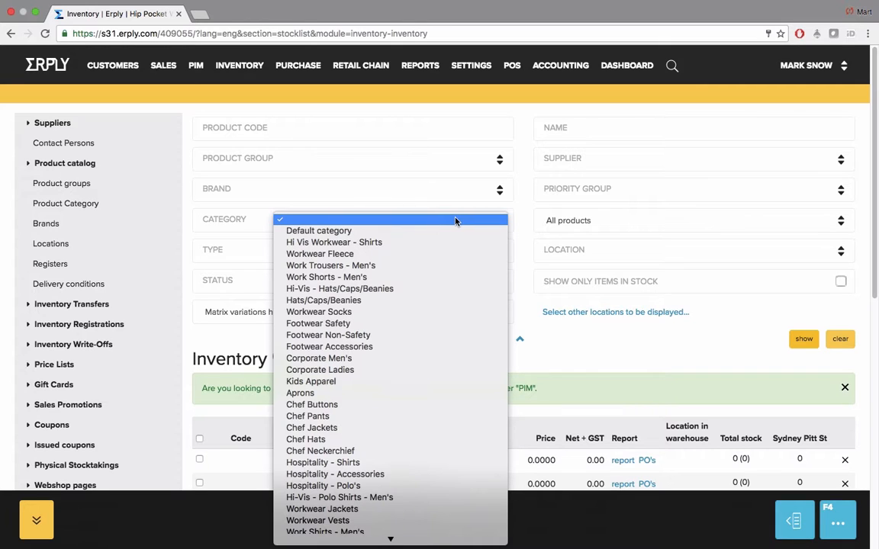
left_click(644, 224)
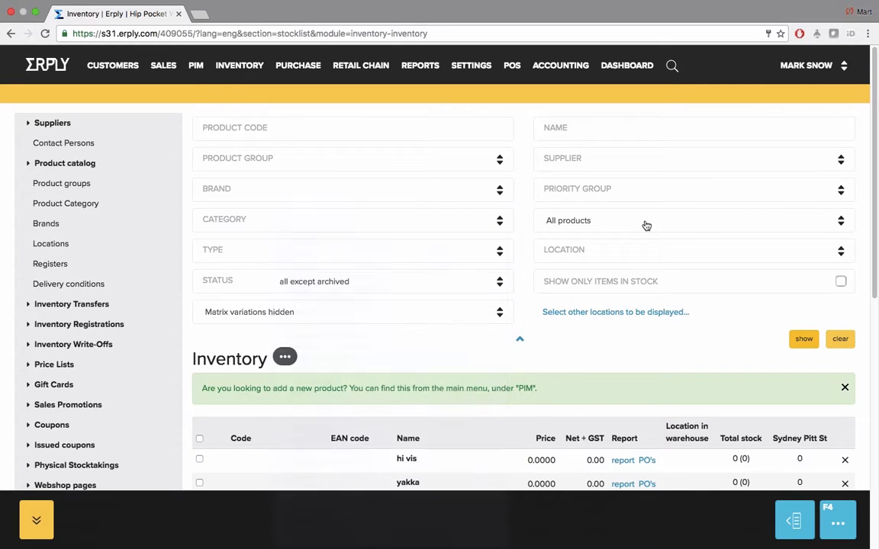
left_click(644, 224)
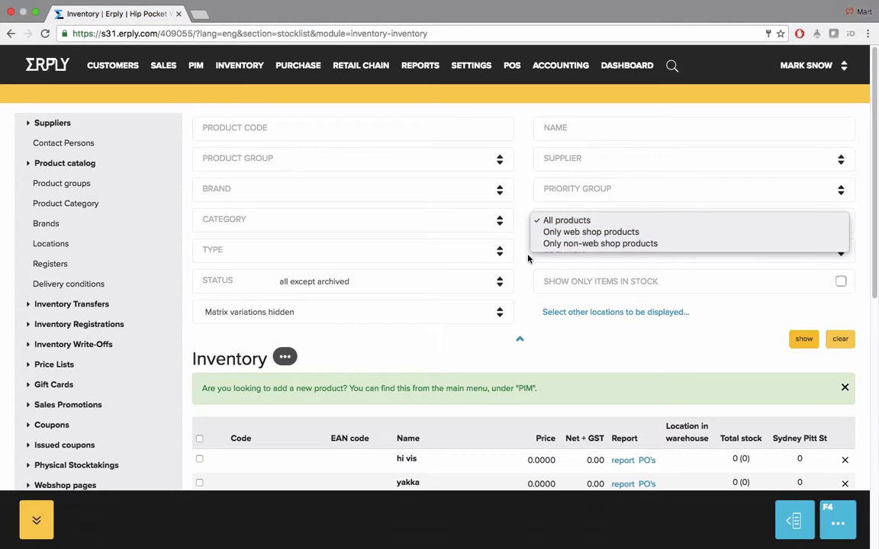
left_click(471, 253)
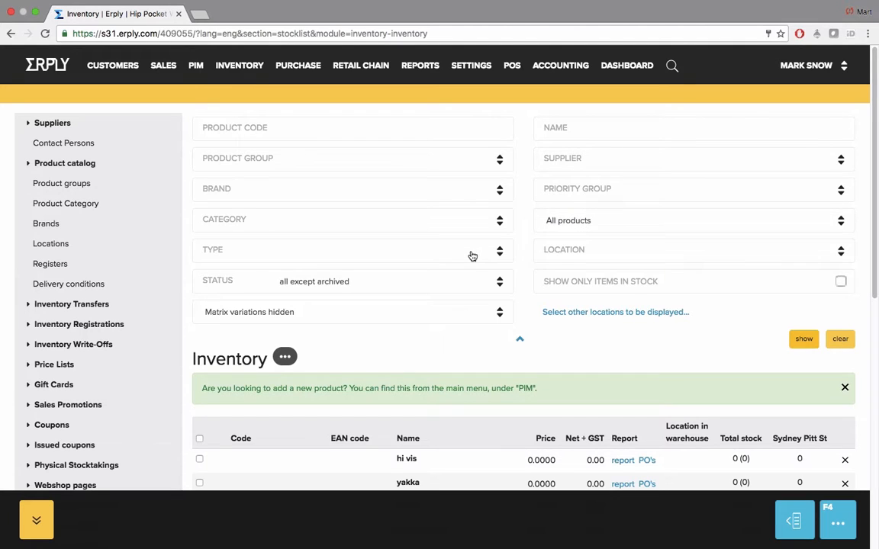
left_click(470, 253)
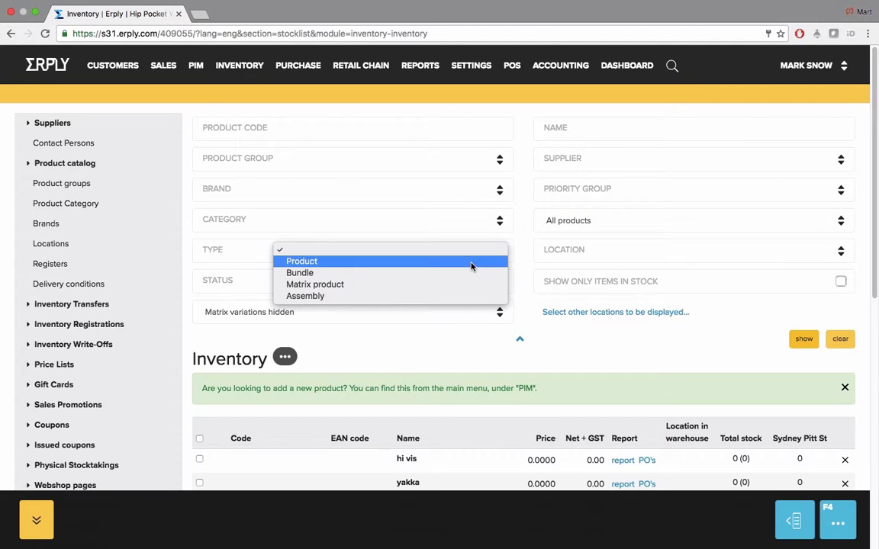
left_click(540, 250)
left_click(671, 252)
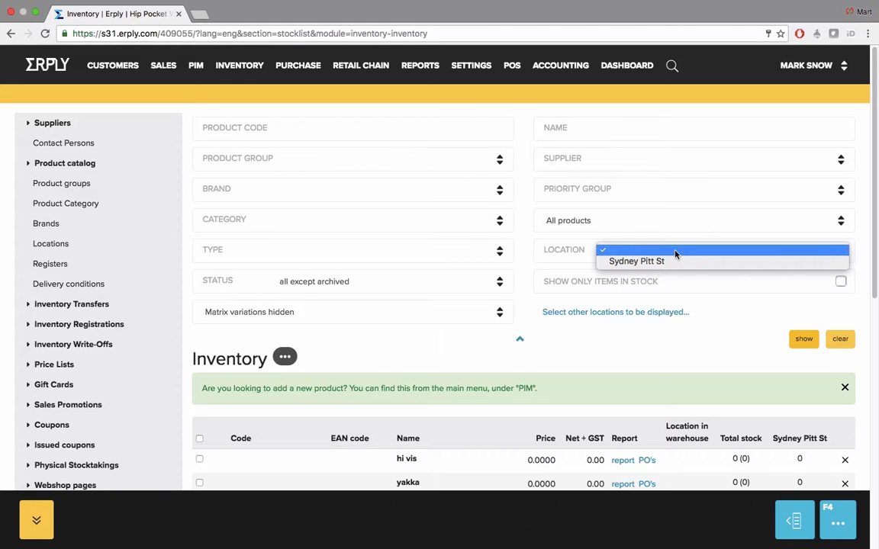
left_click(724, 287)
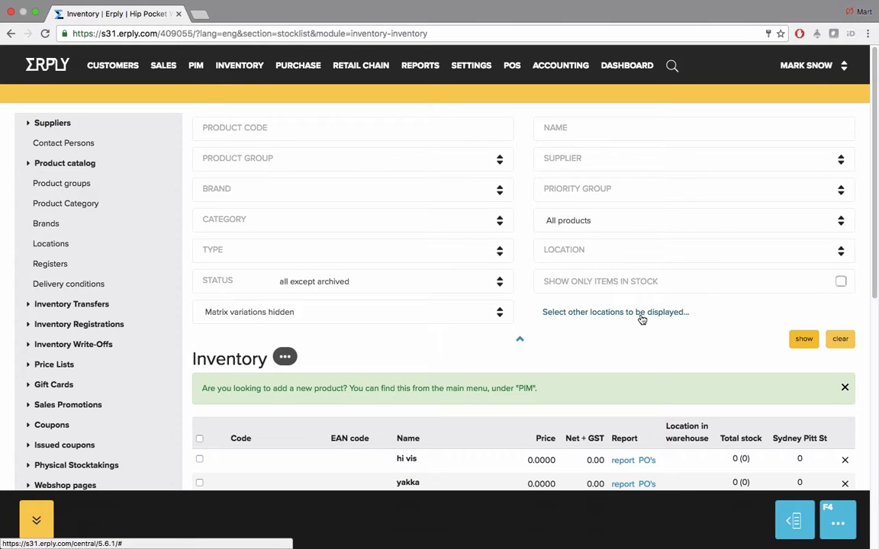
left_click(439, 280)
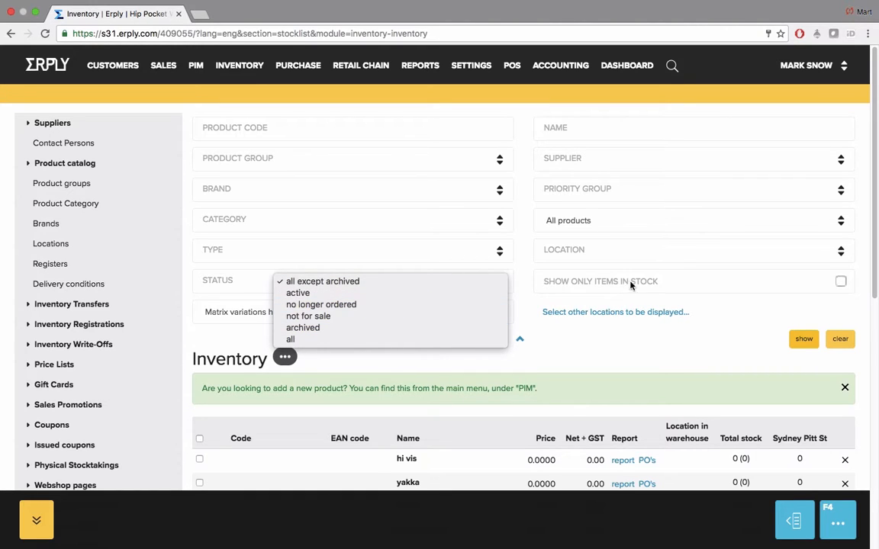
left_click(645, 256)
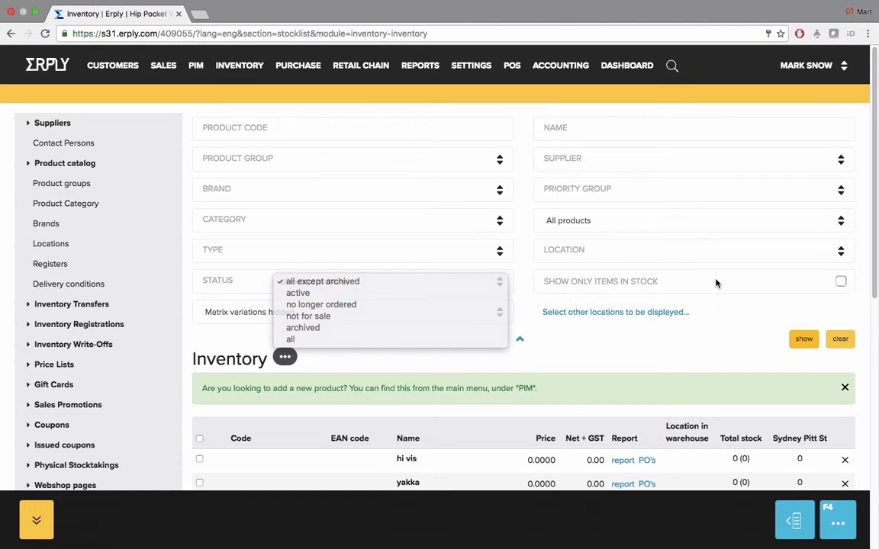
left_click(840, 281)
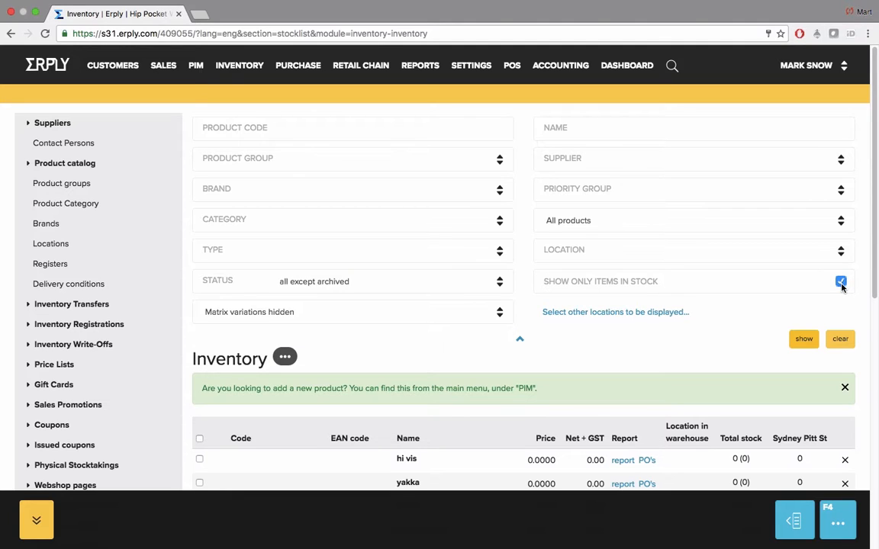
left_click(841, 282)
left_click(463, 315)
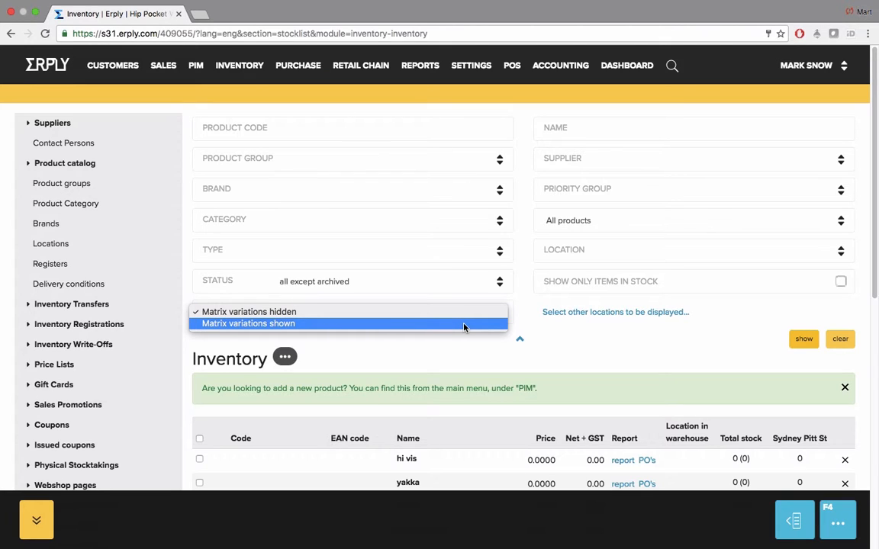
left_click(592, 344)
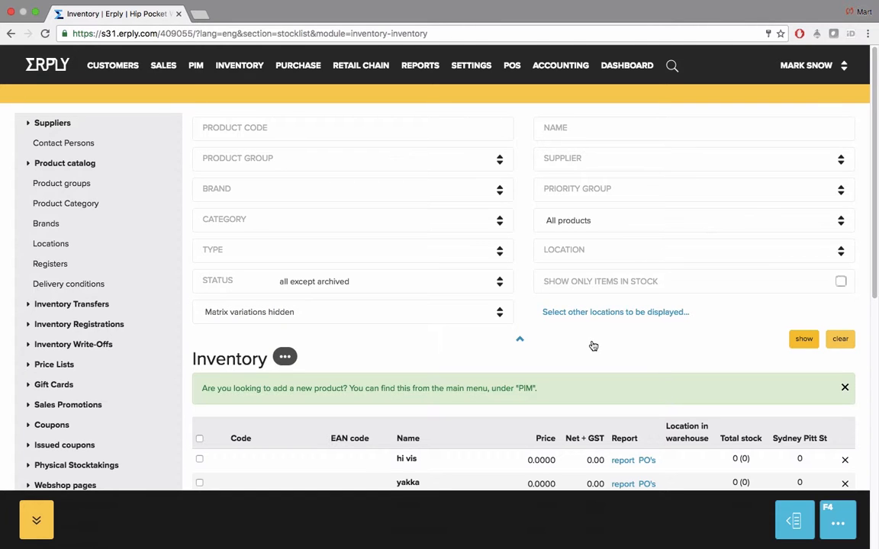
scroll(593, 345, "down", 5)
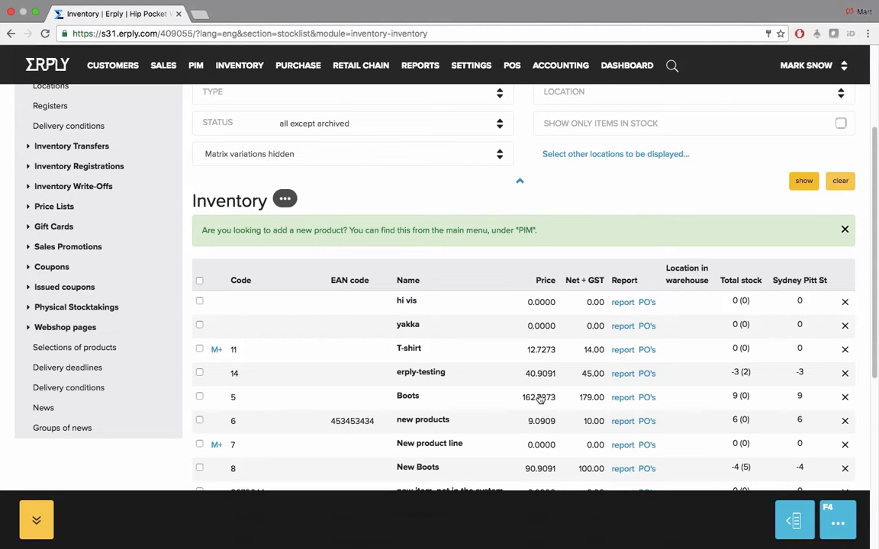
Show the erply-testing info card: $45.00 with GST, code 14, Default group
mouse_move(433, 421)
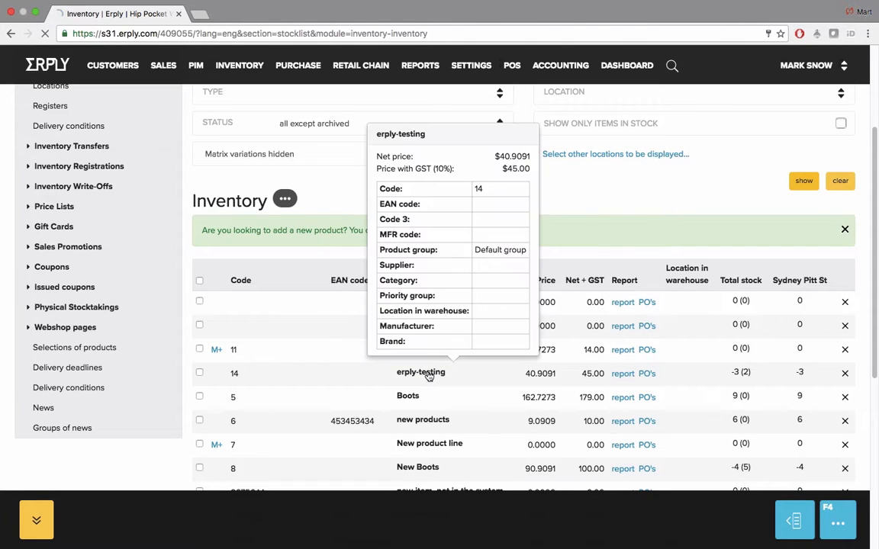
left_click(427, 372)
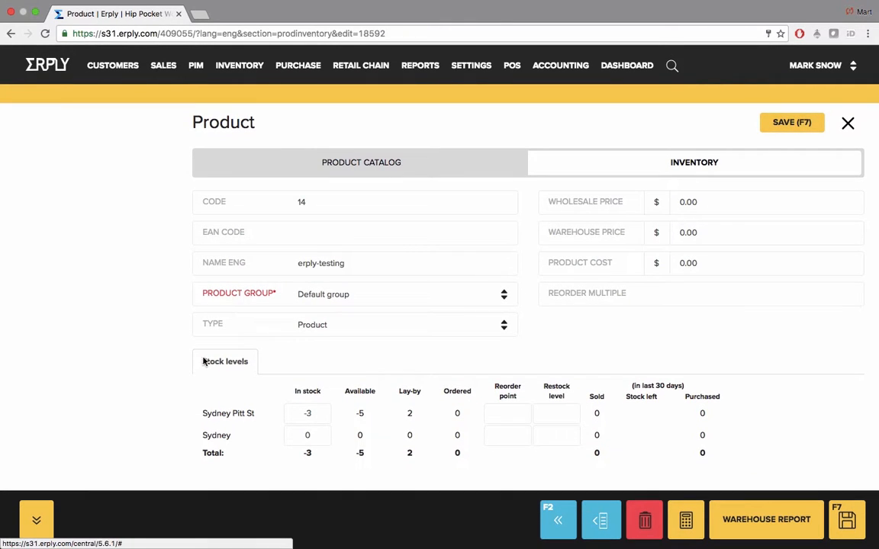
left_click(246, 363)
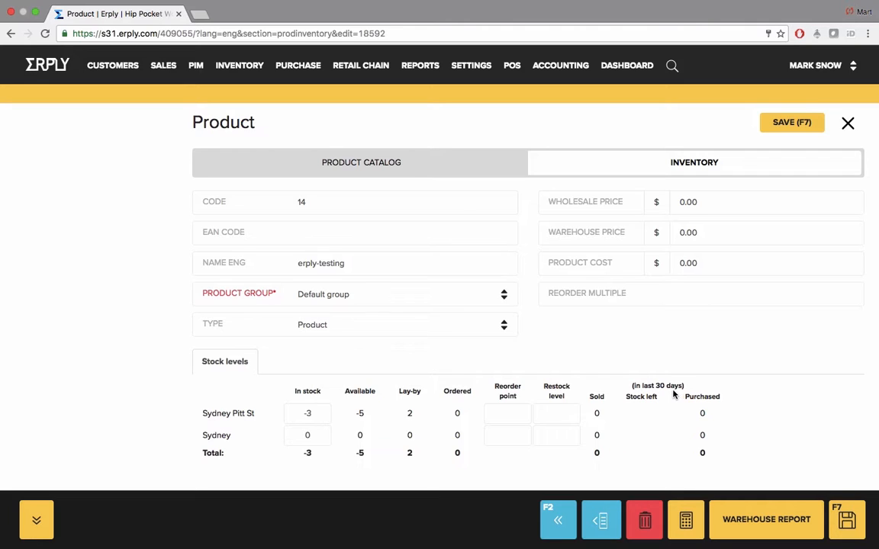
left_click_drag(494, 385, 571, 397)
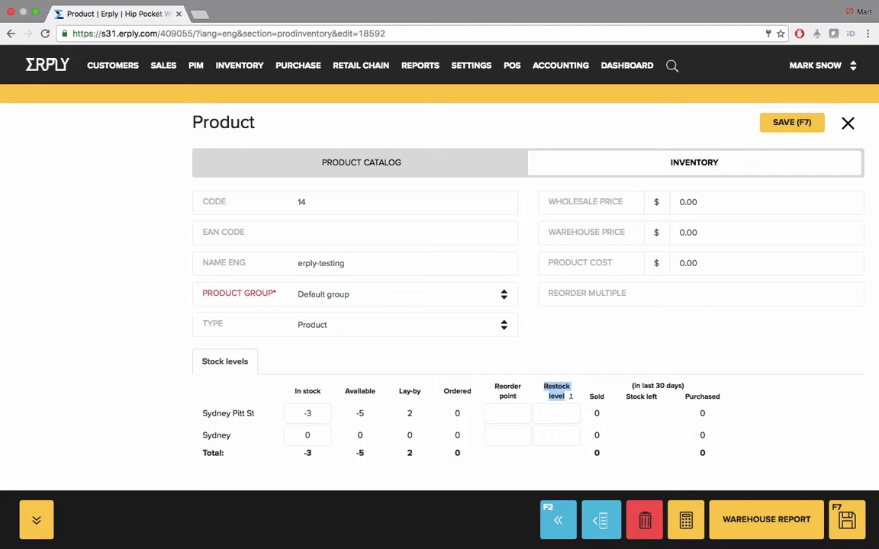
left_click(534, 394)
left_click(563, 411)
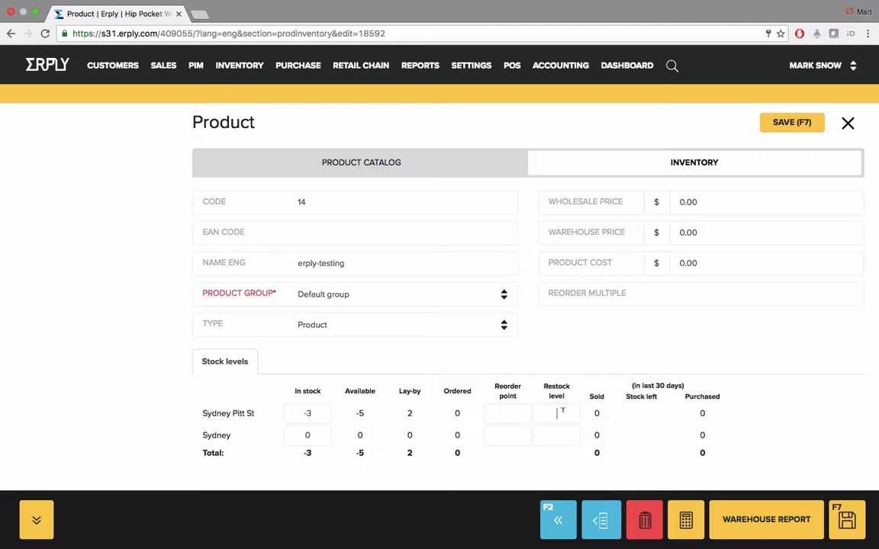
left_click(562, 409)
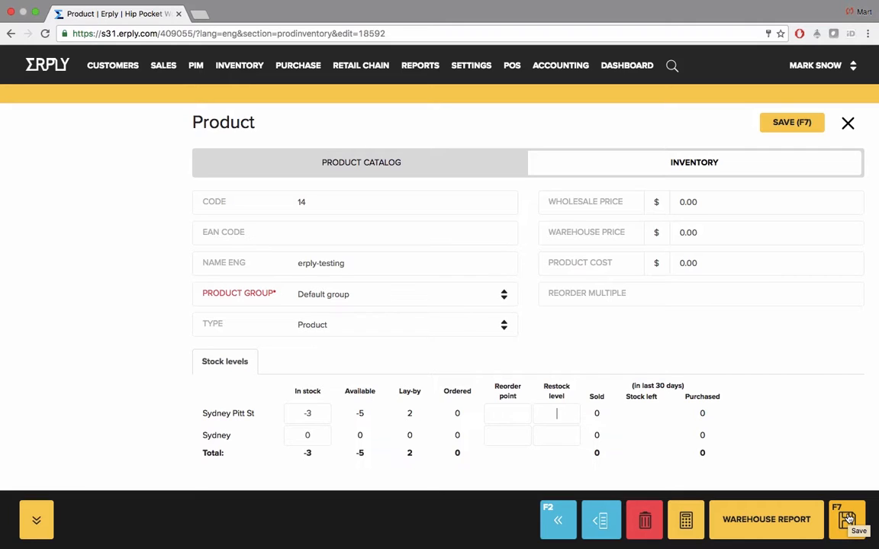
left_click(768, 524)
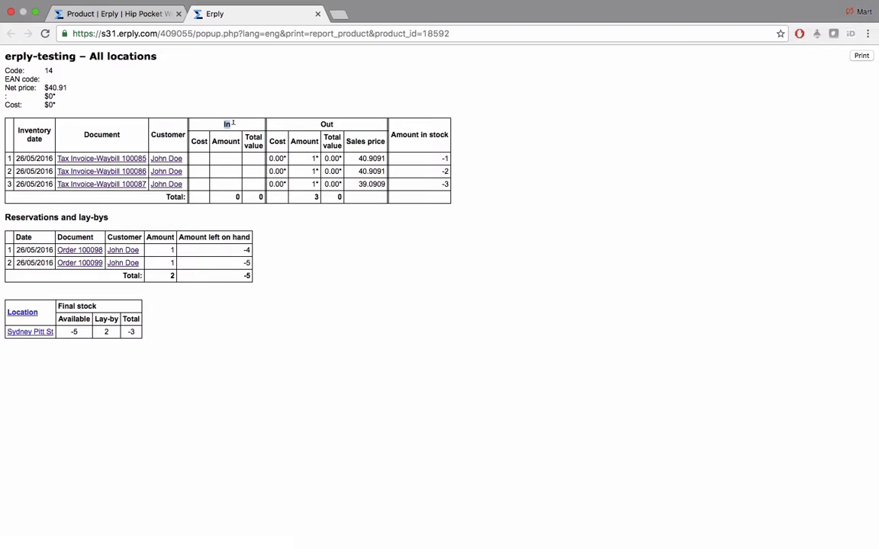
left_click_drag(319, 123, 338, 125)
left_click(346, 129)
left_click(317, 14)
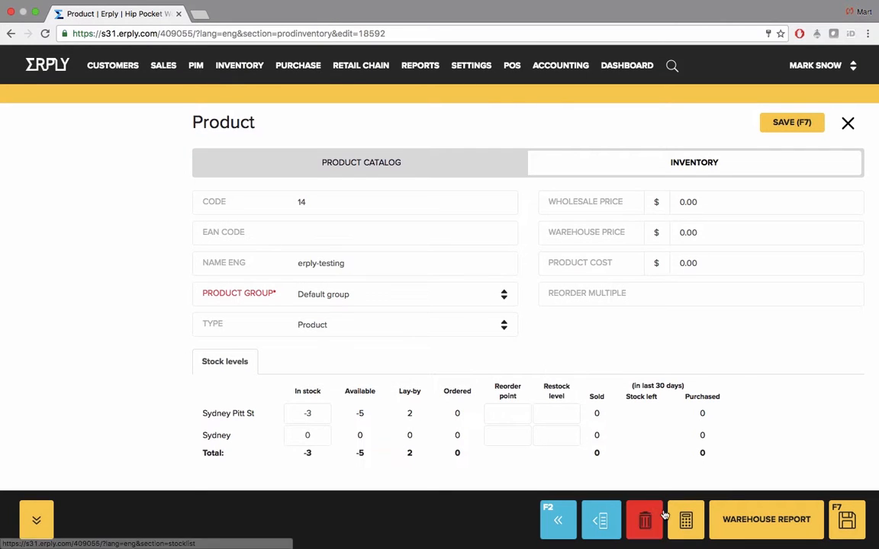
Check erply-testing's Price Calculator, then leave the product for the inventory list
left_click(686, 521)
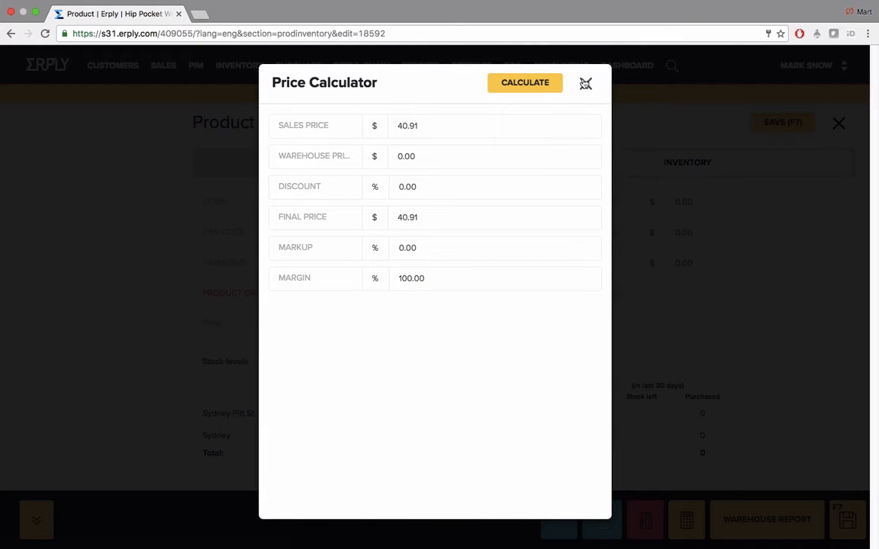
left_click(585, 83)
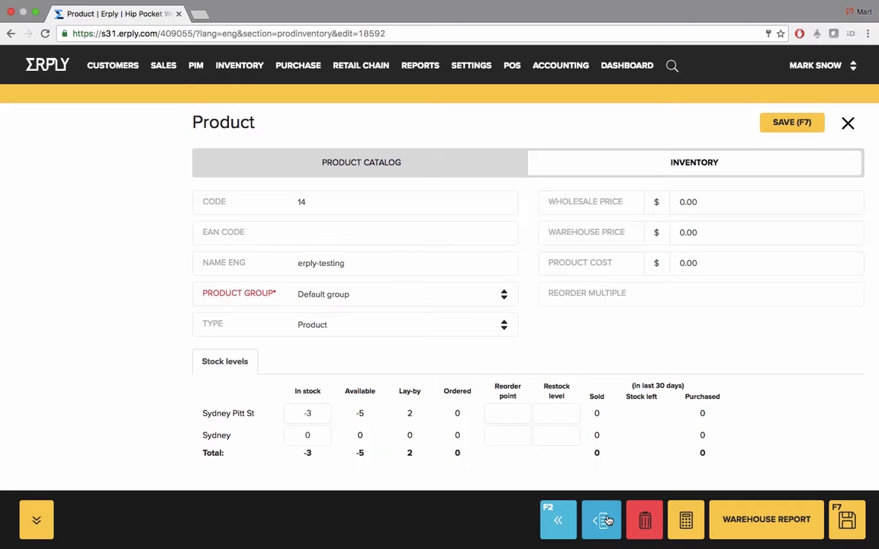
left_click(557, 521)
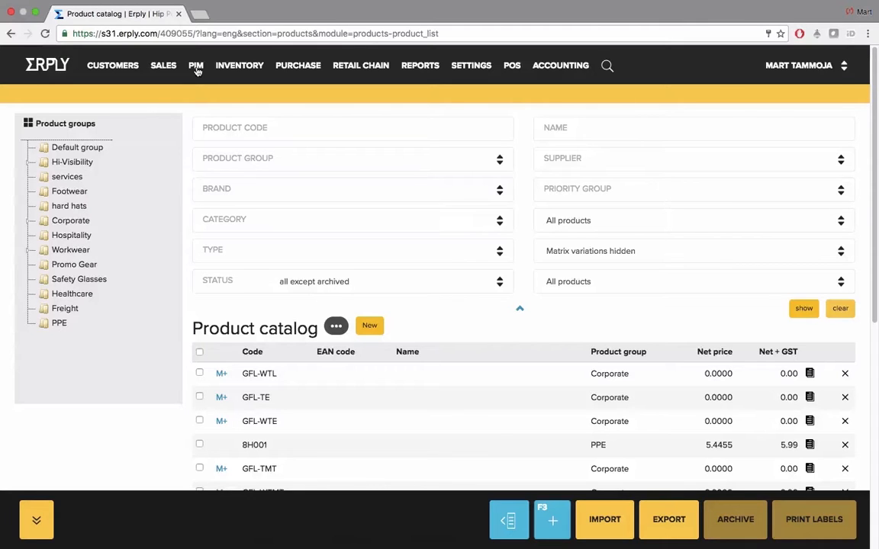
Go to PIM > Suppliers and focus the supplier name filter
left_click(196, 67)
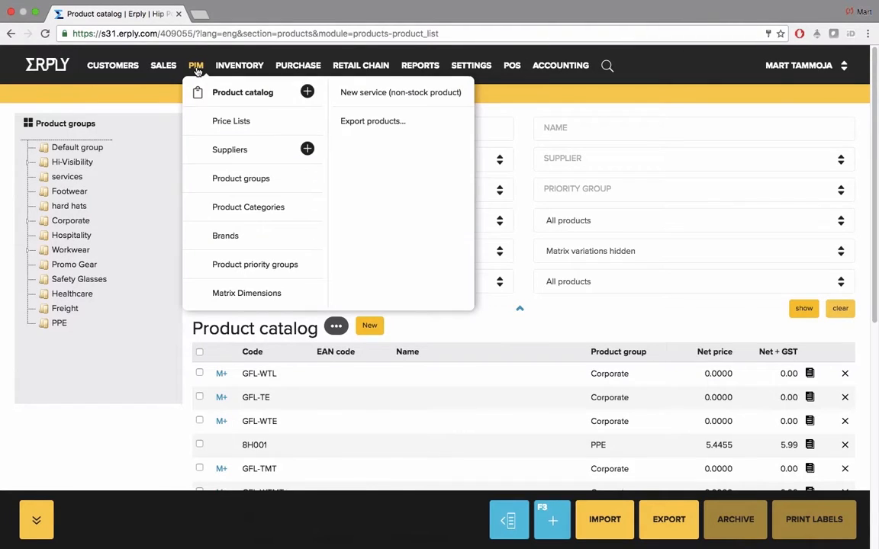
left_click(213, 150)
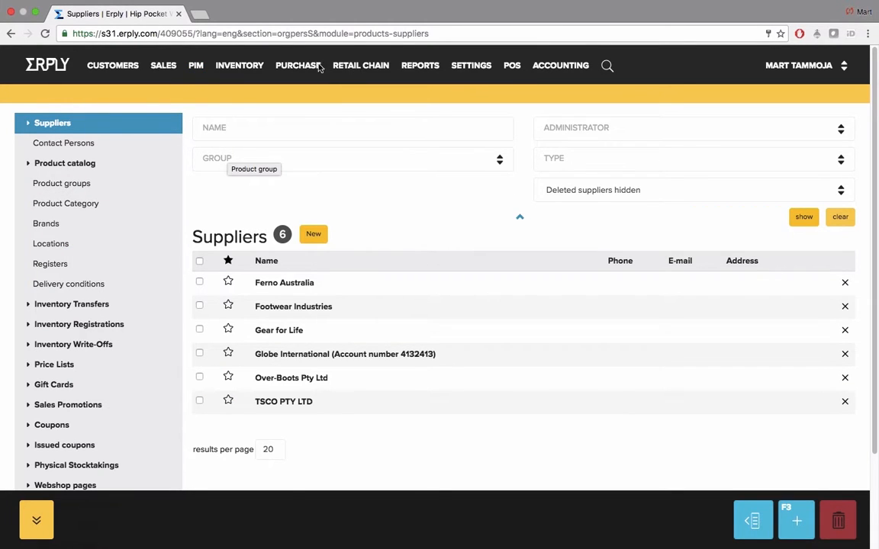
mouse_move(233, 64)
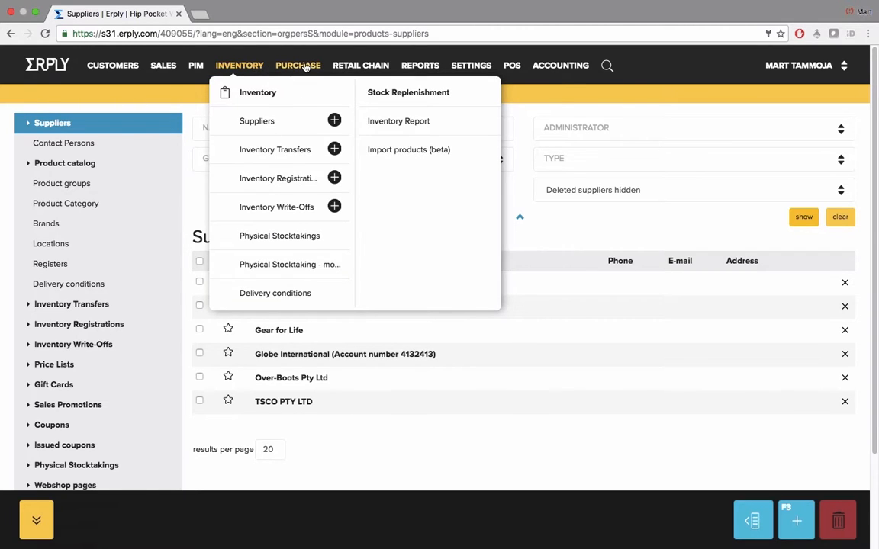
mouse_move(279, 64)
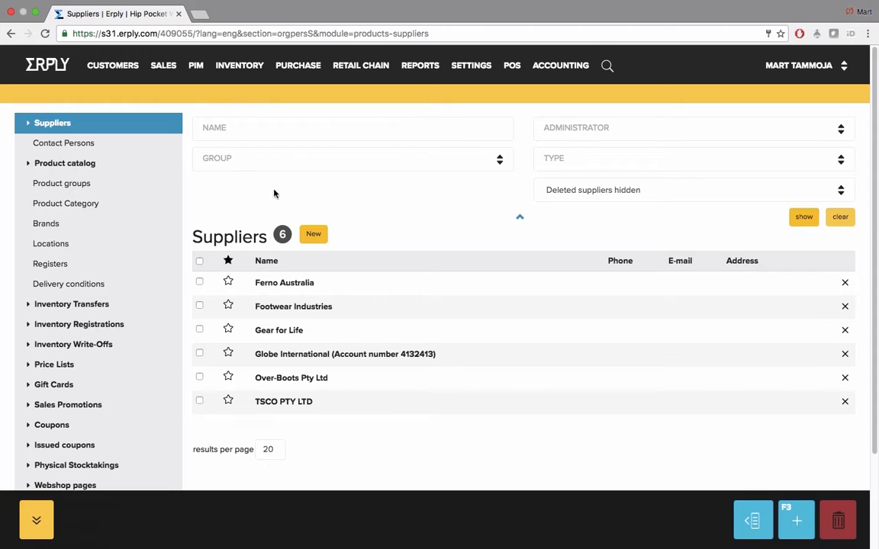
left_click(333, 128)
left_click(363, 156)
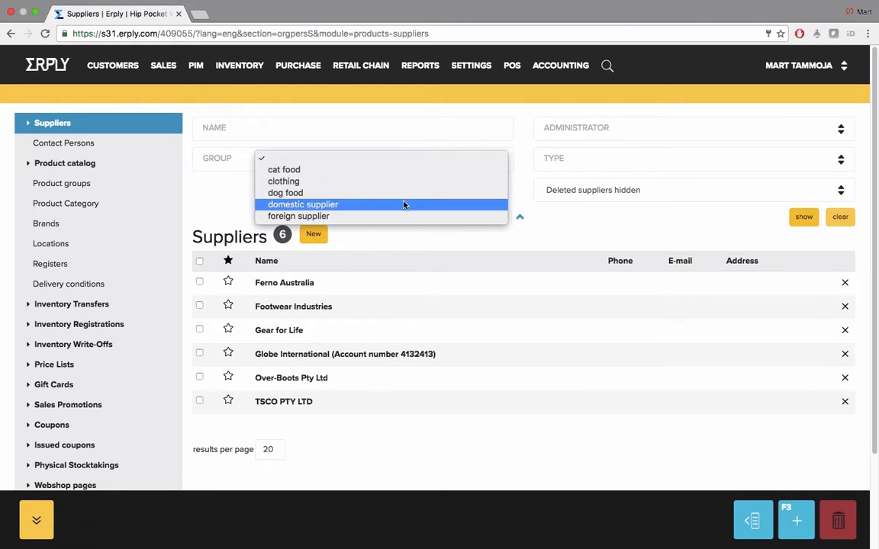
left_click(437, 238)
mouse_move(473, 68)
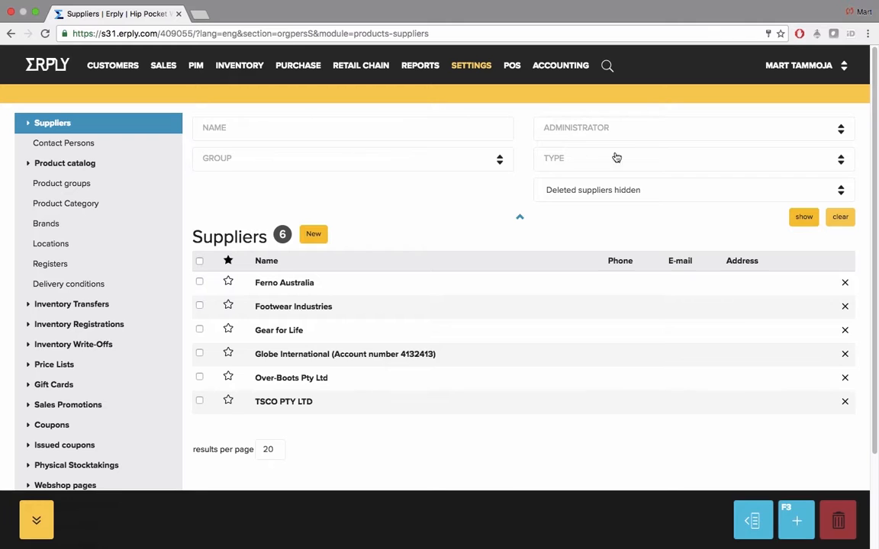
left_click(646, 122)
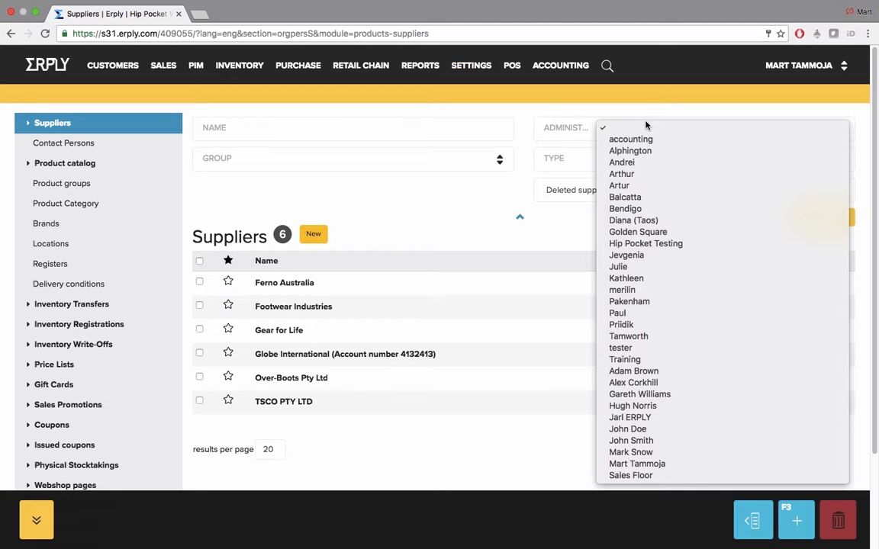
left_click(571, 128)
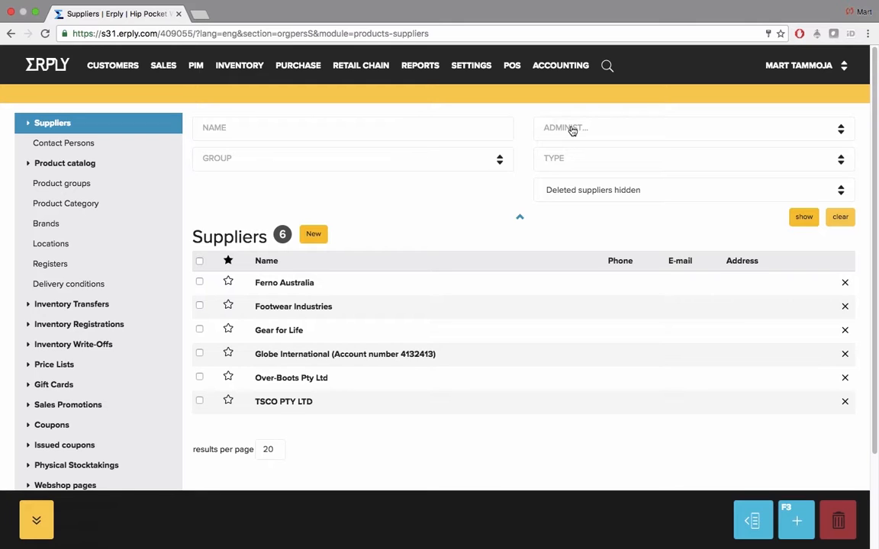
left_click(636, 161)
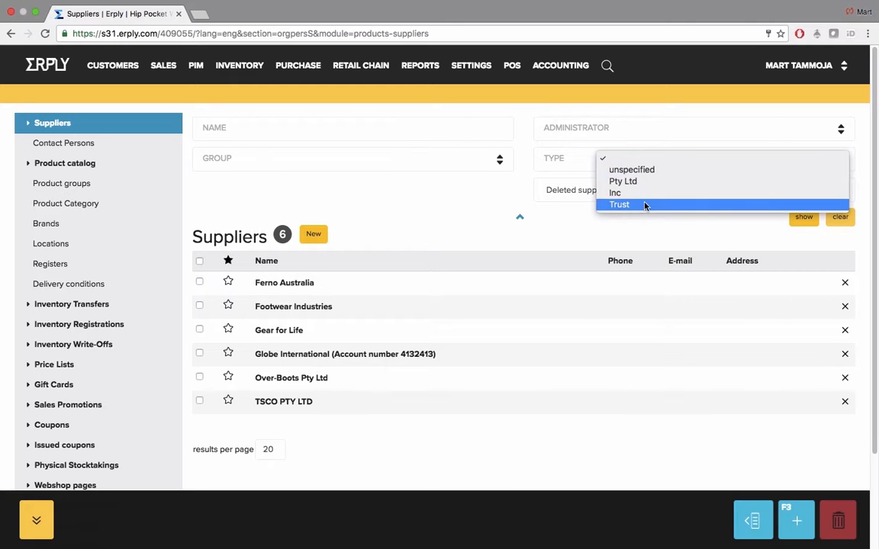
left_click(569, 162)
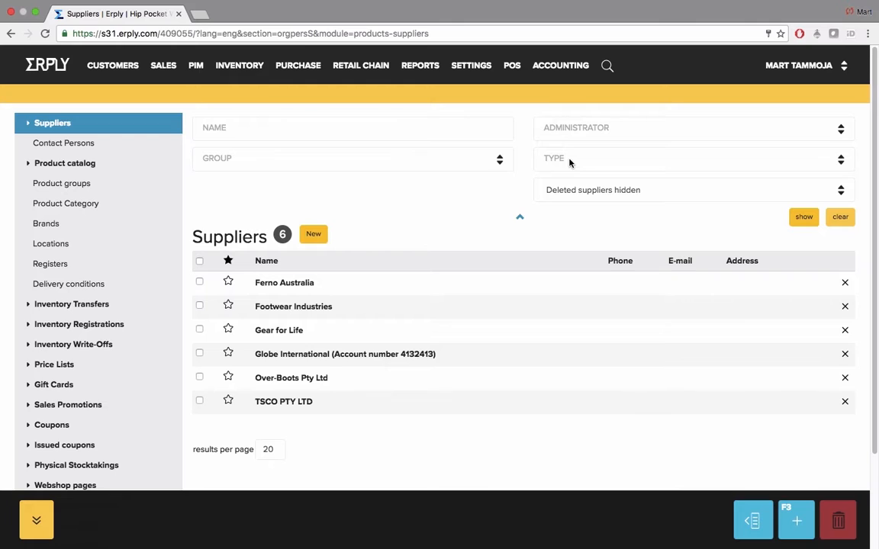
left_click(282, 283)
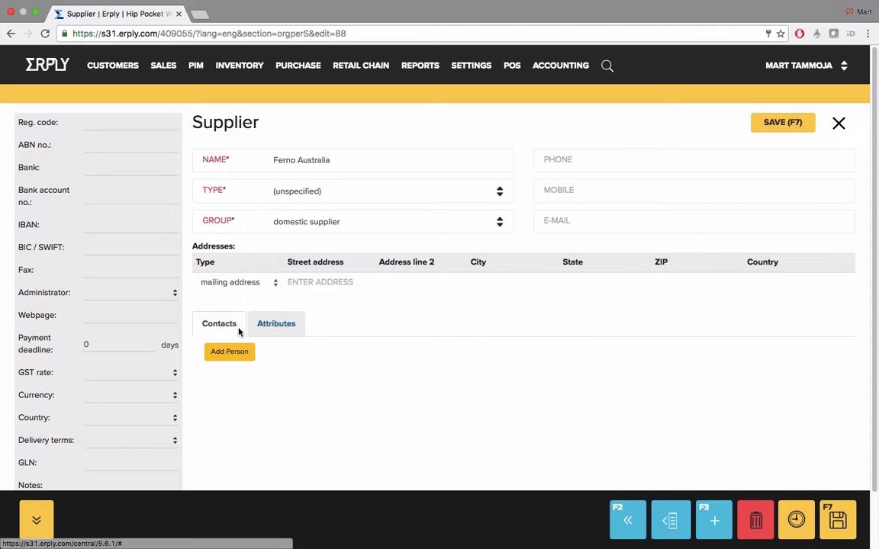
left_click(838, 124)
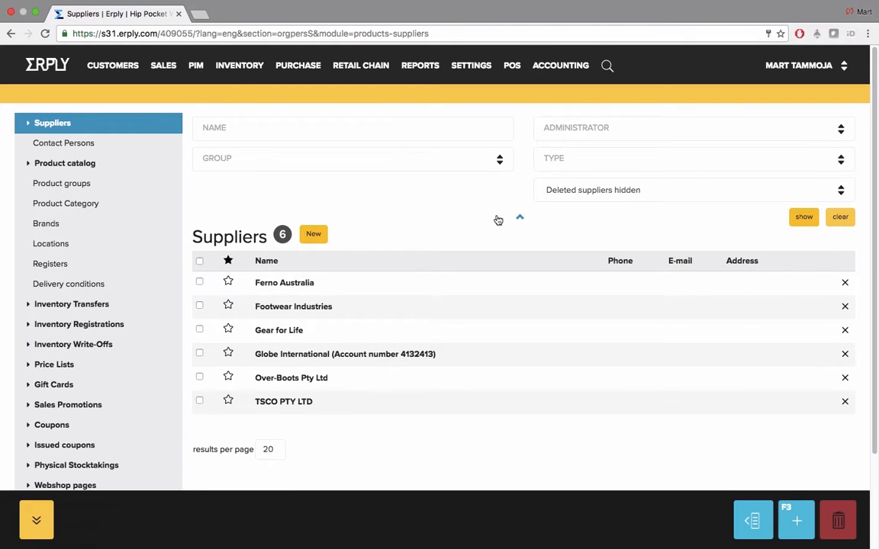
Start a new supplier and enter the name 'RedBack shoes'
left_click(312, 235)
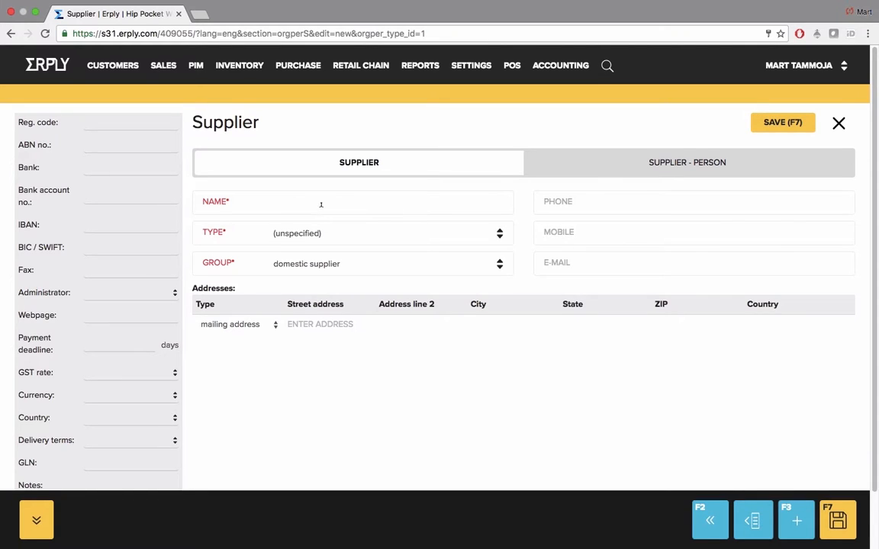
left_click(319, 203)
type("RedBack shoes")
left_click_drag(203, 200, 229, 202)
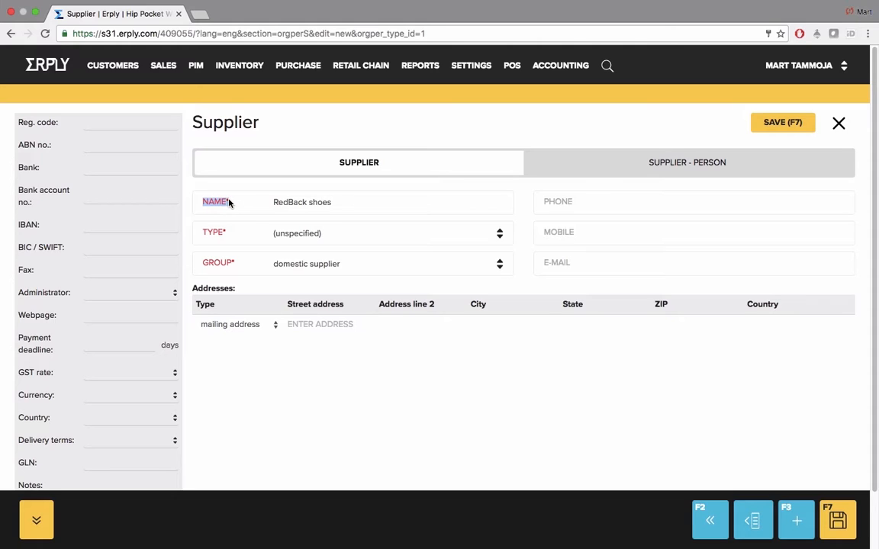
left_click(308, 202)
Set the supplier type to Inc and the group to clothing, then save
left_click(317, 236)
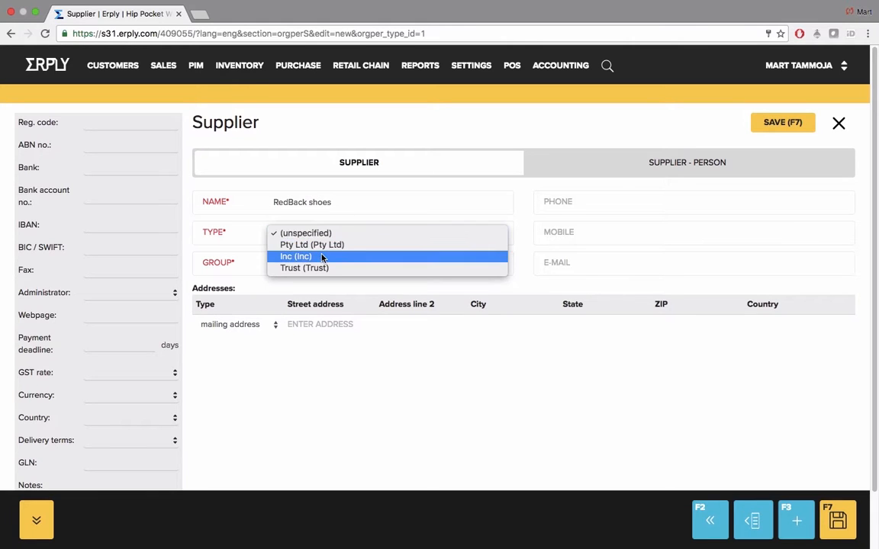
left_click(323, 255)
left_click(330, 265)
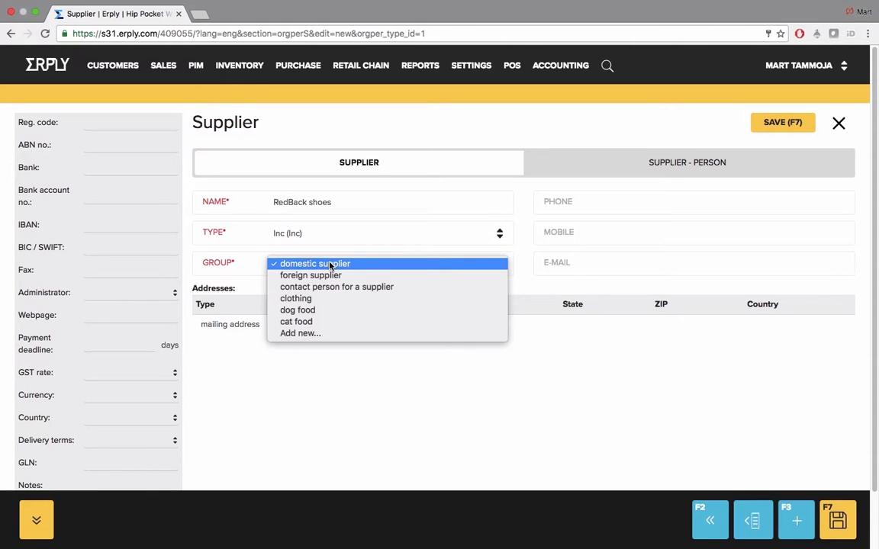
left_click(339, 299)
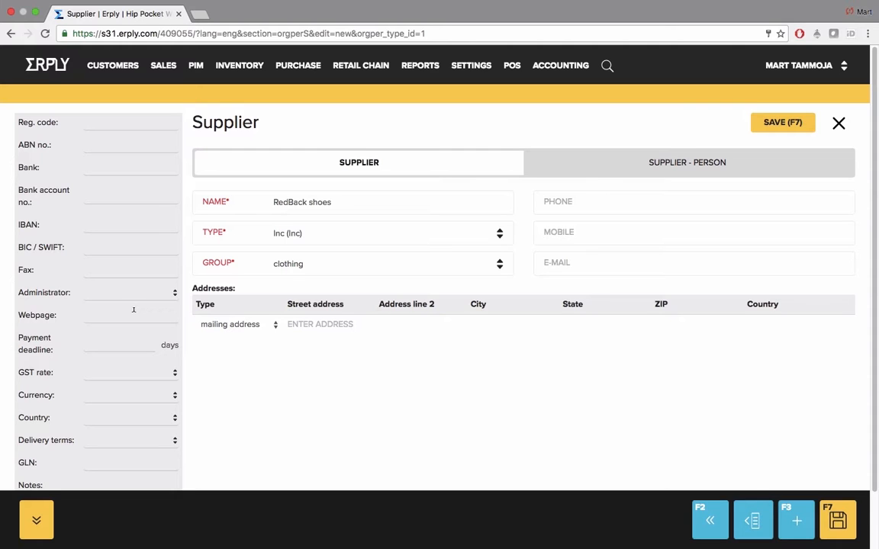
scroll(134, 310, "down", 2)
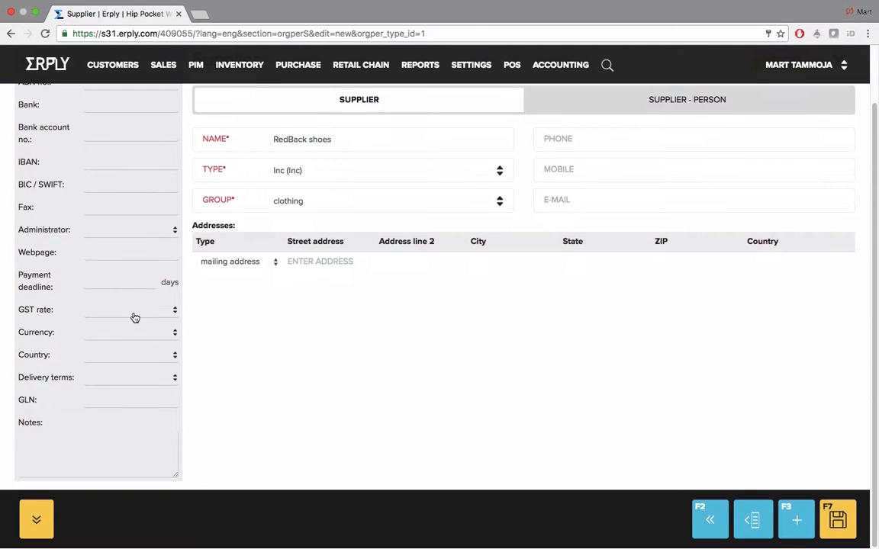
scroll(133, 313, "up", 2)
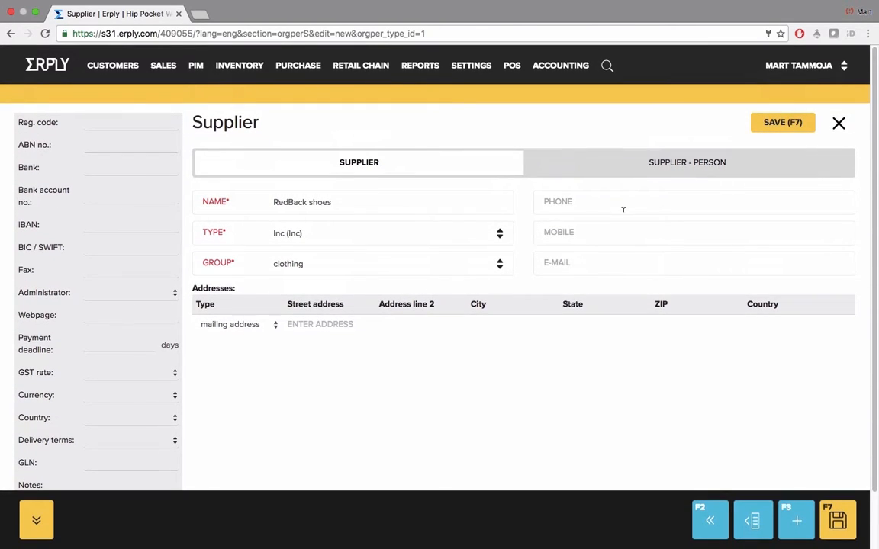
left_click(787, 122)
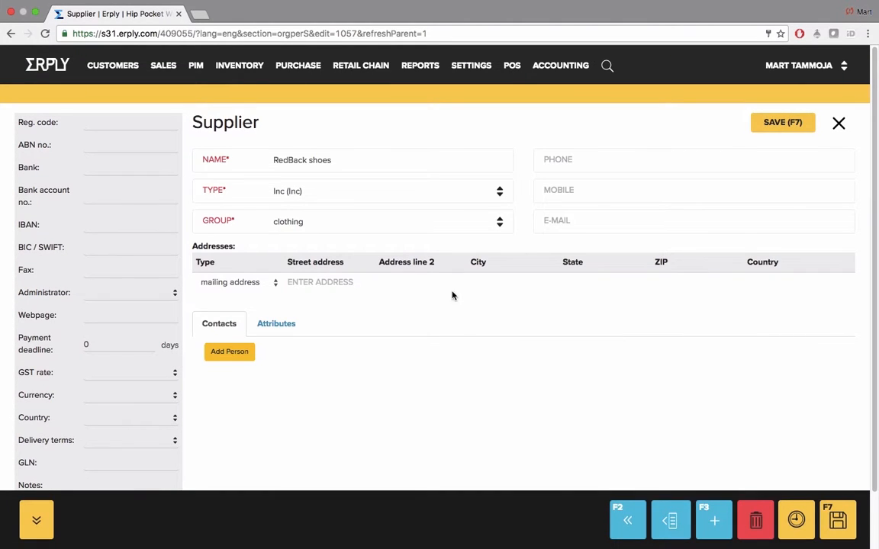
Add two supplier addresses: 1 Pitt St and 34 George St
left_click(328, 282)
type("1")
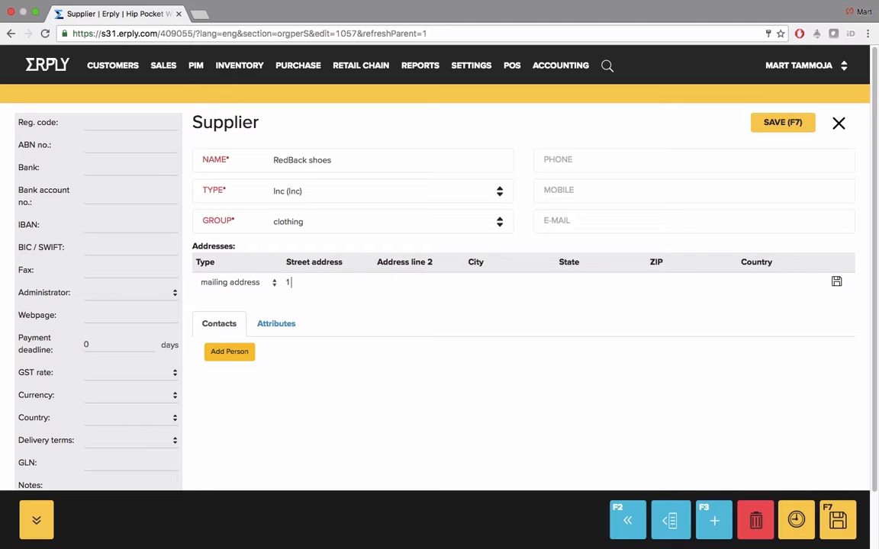
type(" Pitt St")
left_click(836, 281)
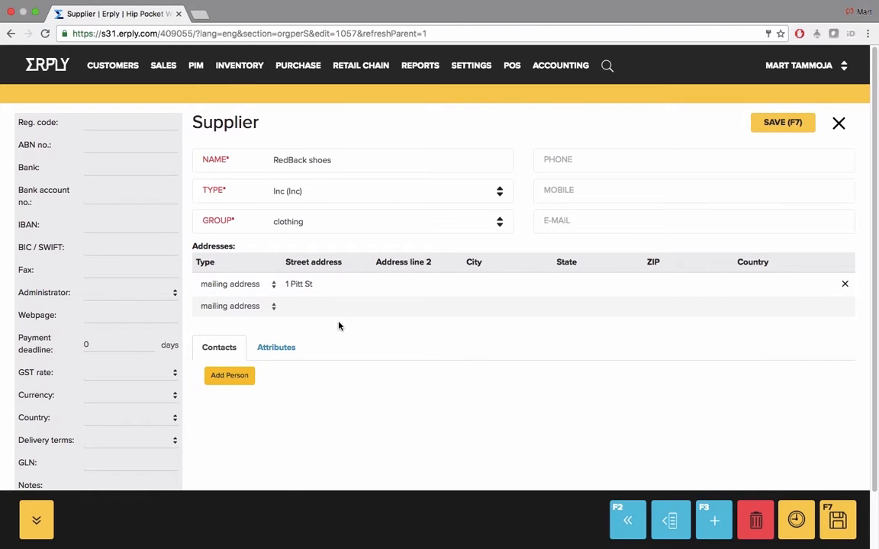
type("34")
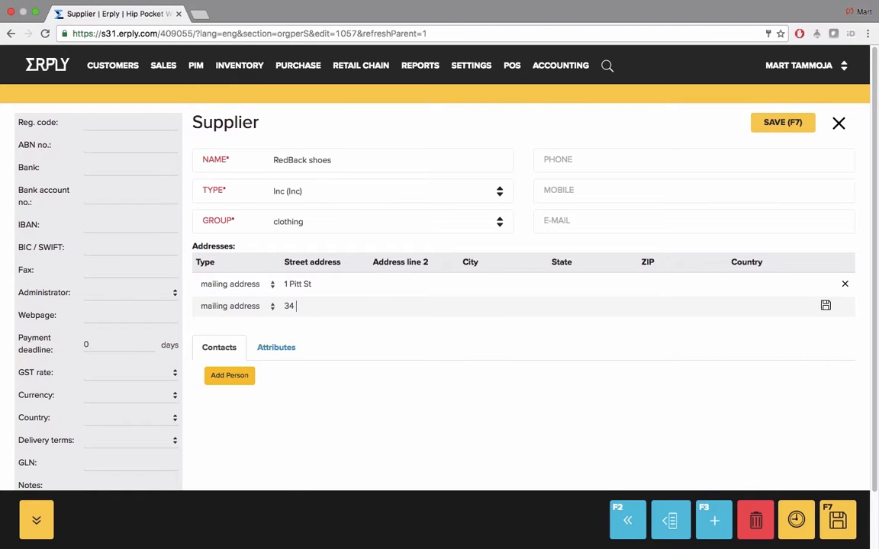
type(" George St")
left_click(825, 305)
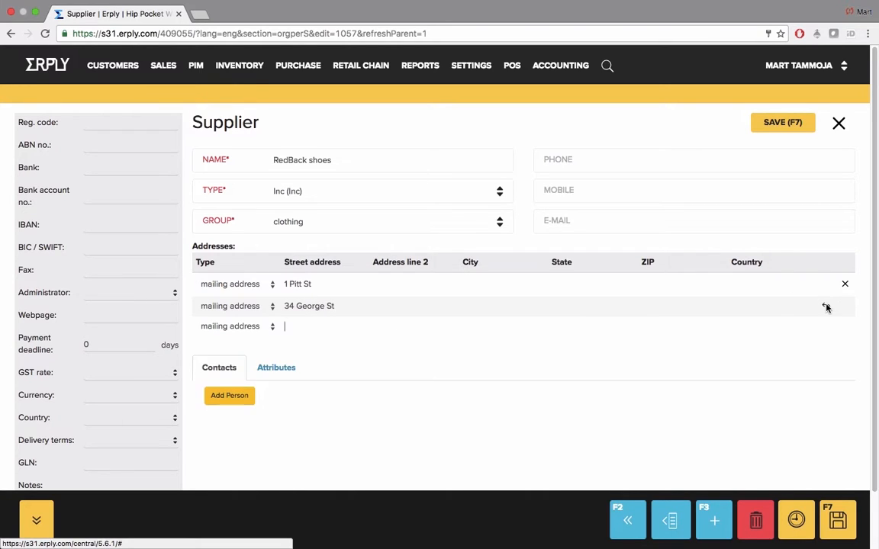
Make 34 George St a registered address and save the supplier
left_click(258, 307)
left_click(257, 319)
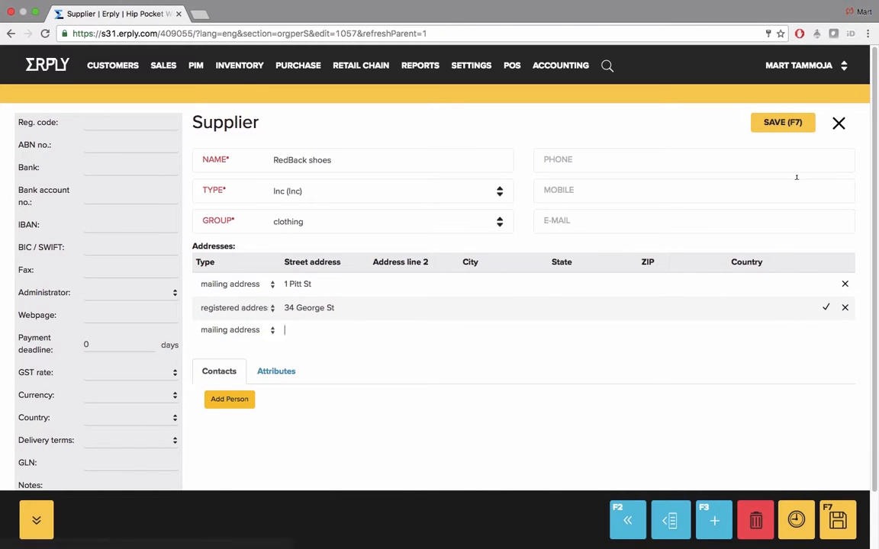
left_click(790, 126)
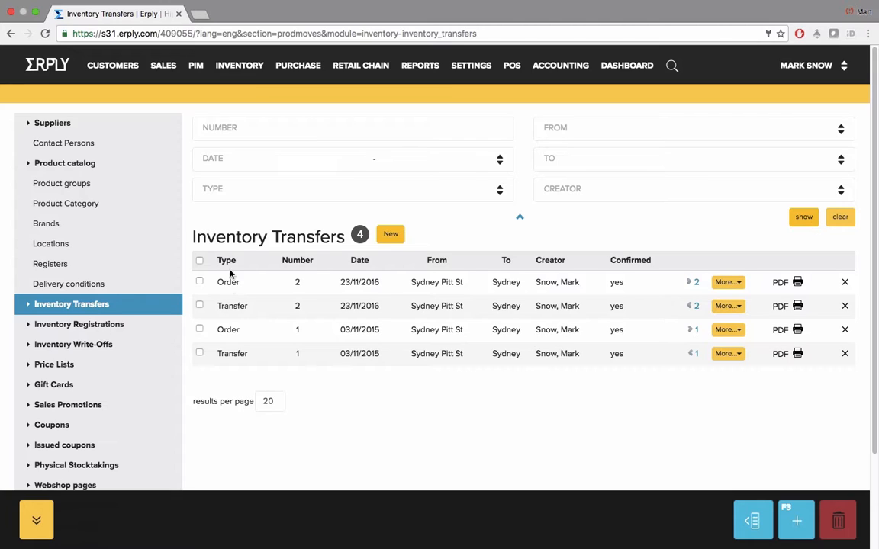
Start a new inventory transfer document of type Transfer order
left_click(240, 69)
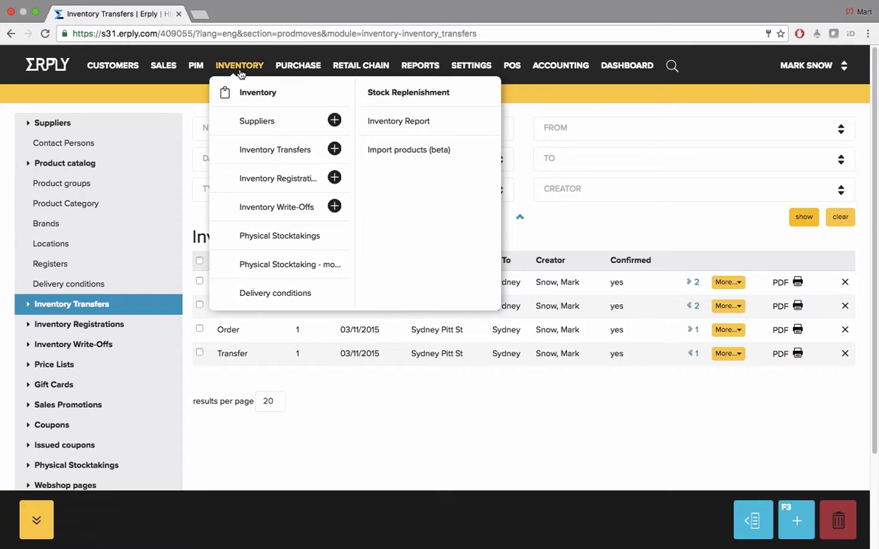
left_click(261, 152)
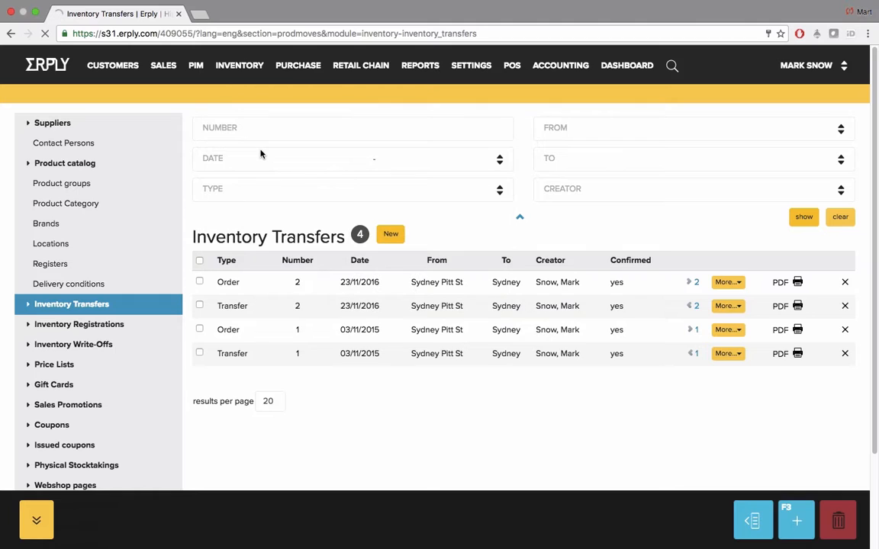
left_click(390, 235)
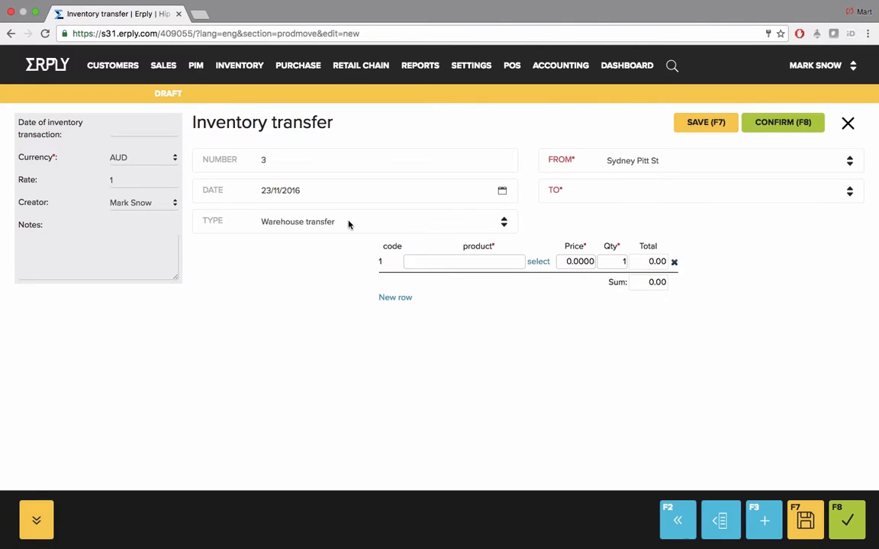
left_click(348, 222)
left_click(350, 234)
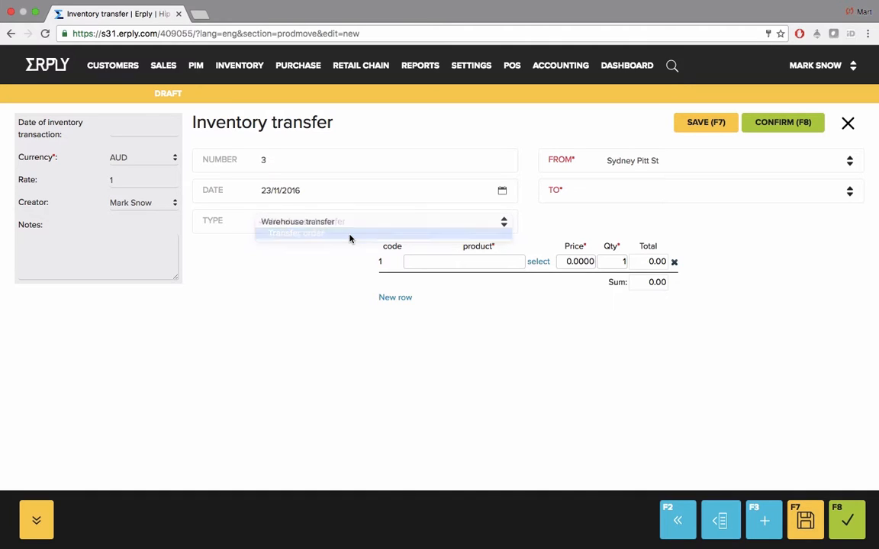
Add product new product1234 and set the destination location to Sydney
left_click(440, 262)
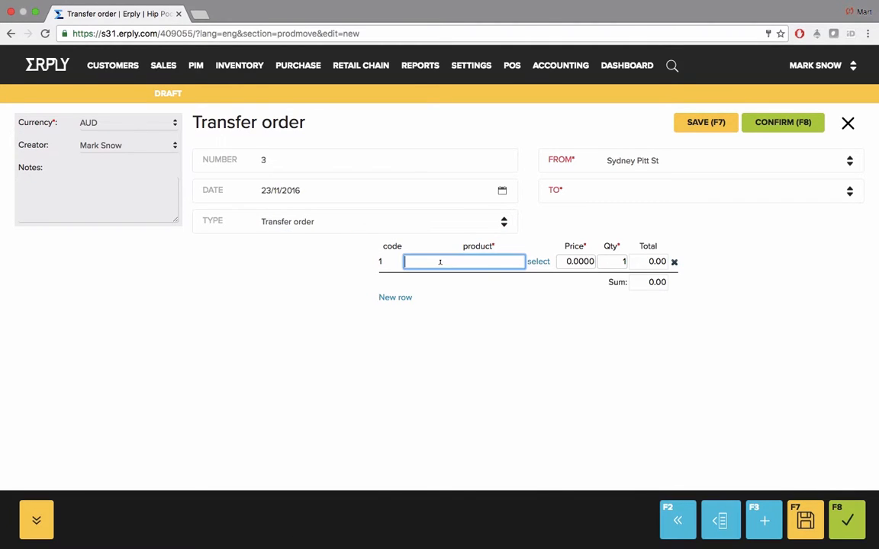
type("123")
left_click(444, 290)
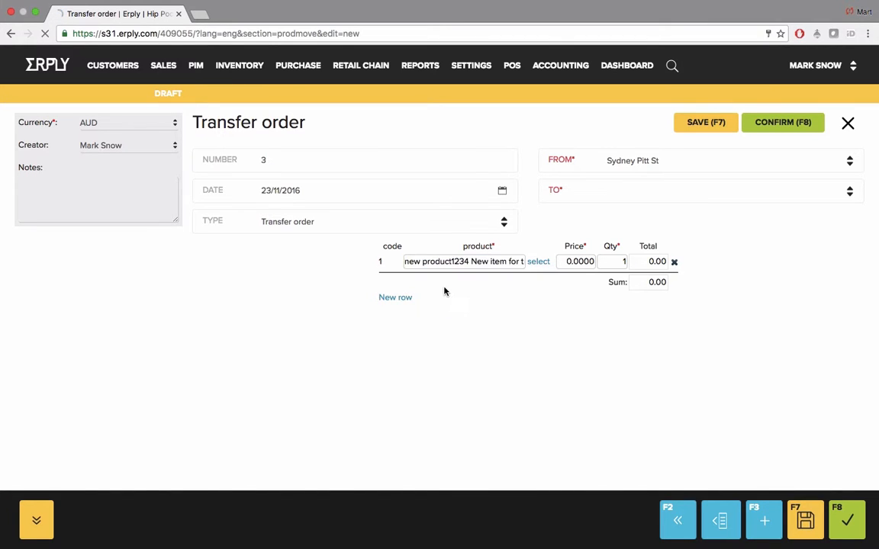
left_click(642, 198)
left_click(646, 213)
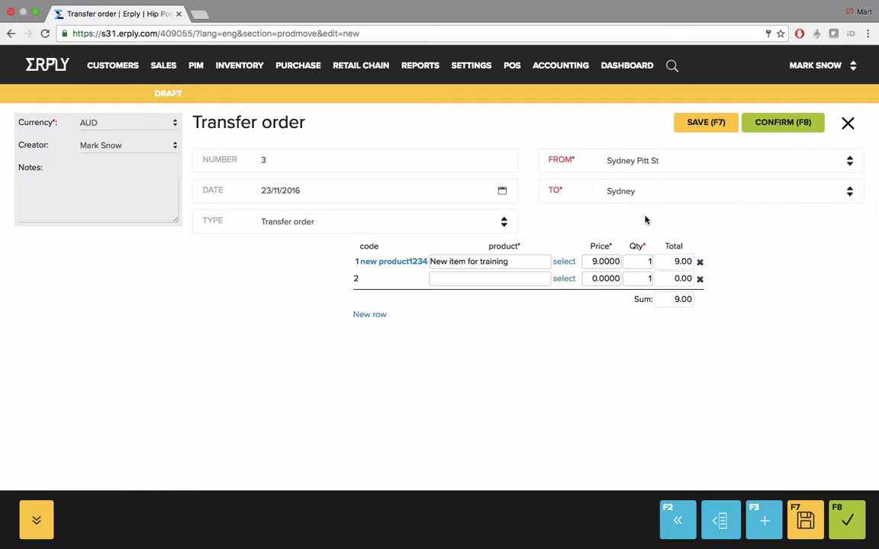
Set row 1's quantity to 3 for a 27.00 total and confirm the order
double_click(599, 245)
left_click(597, 261)
left_click(660, 262)
left_click(639, 262)
type("3")
left_click(532, 278)
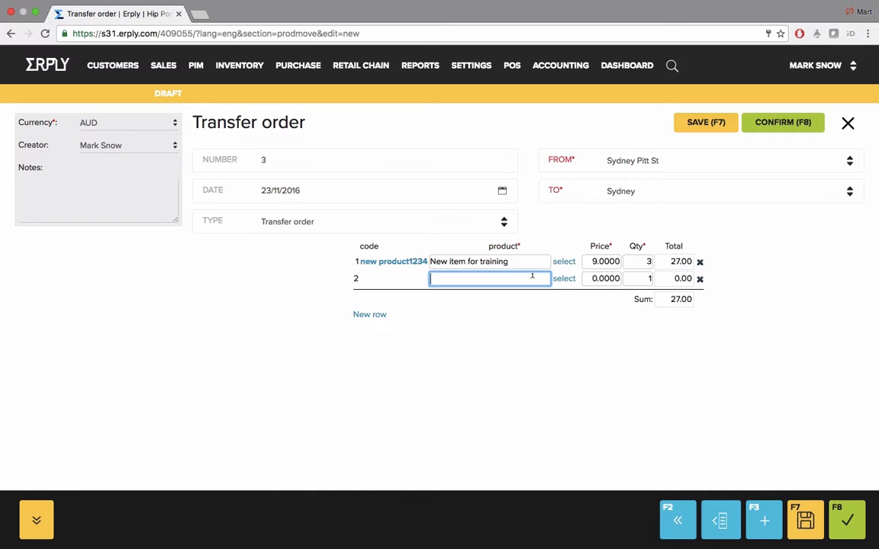
left_click(154, 194)
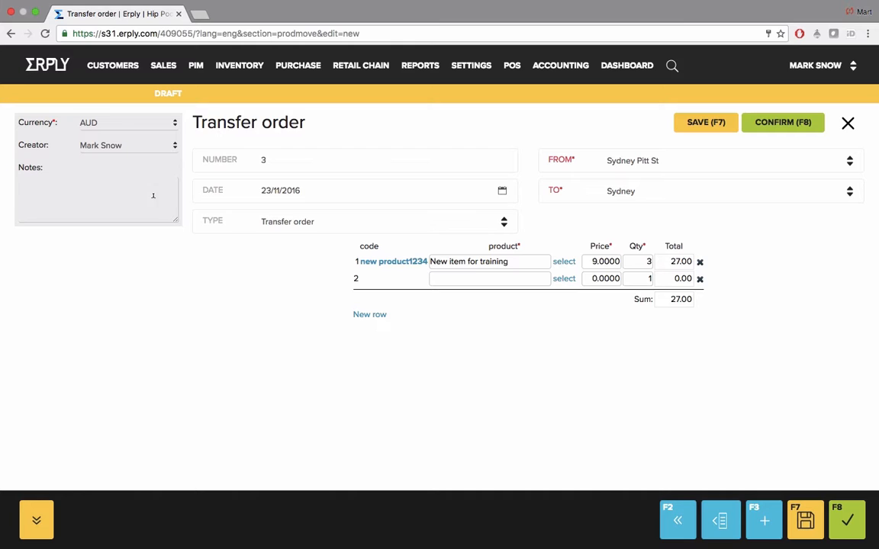
left_click(778, 124)
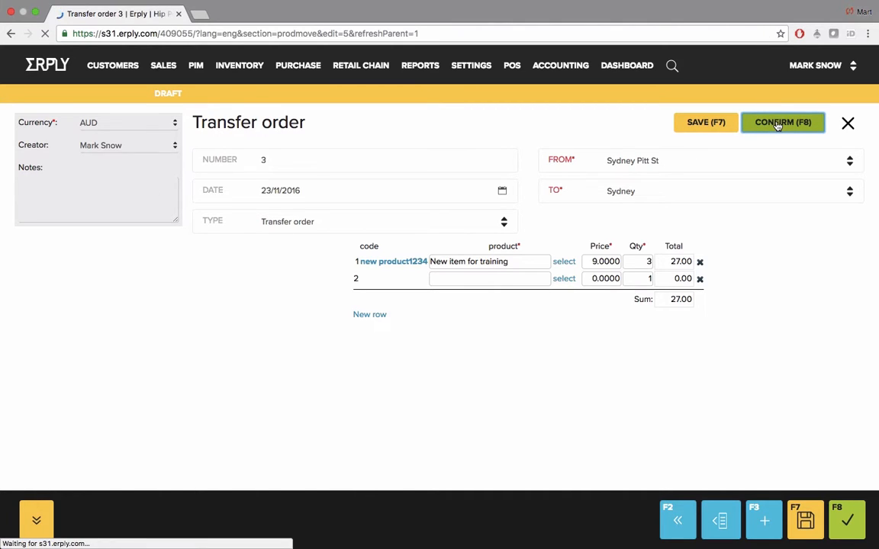
Reopen transfer order 3 from the list and create an inventory transfer from it
left_click(848, 125)
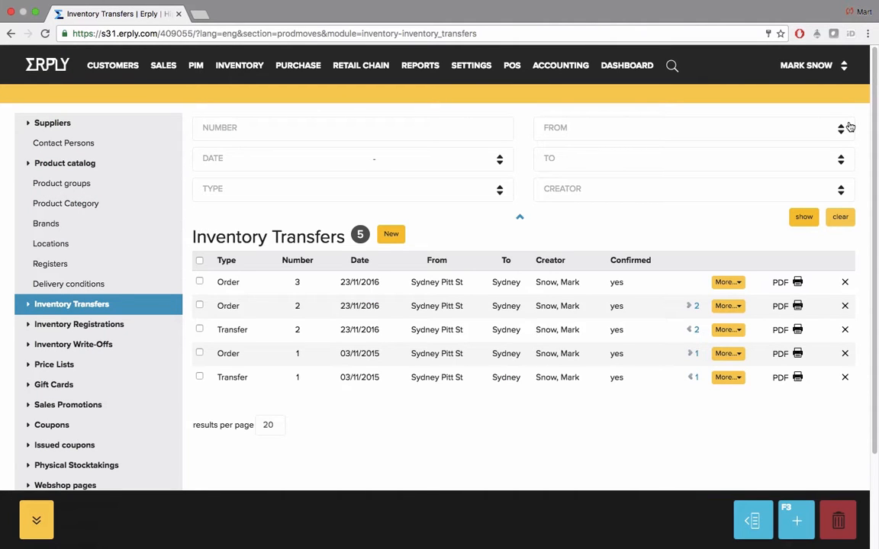
left_click(299, 285)
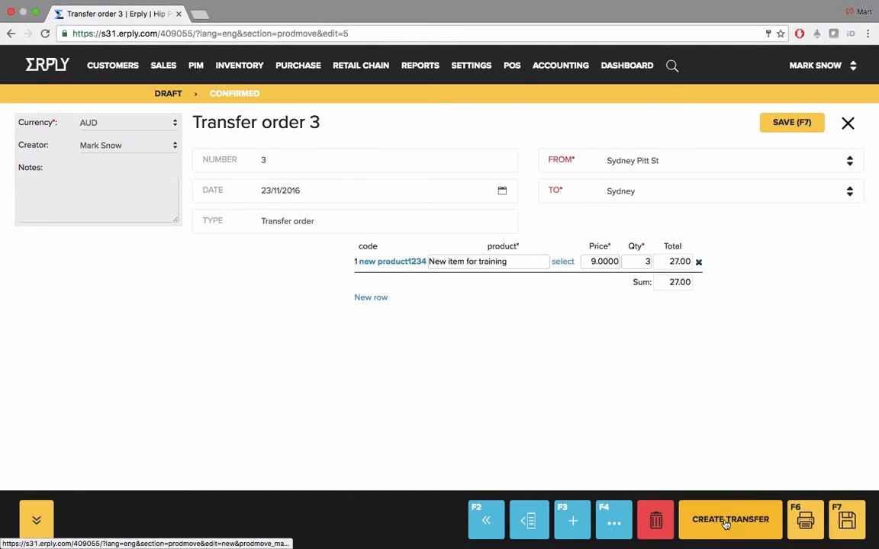
left_click(725, 520)
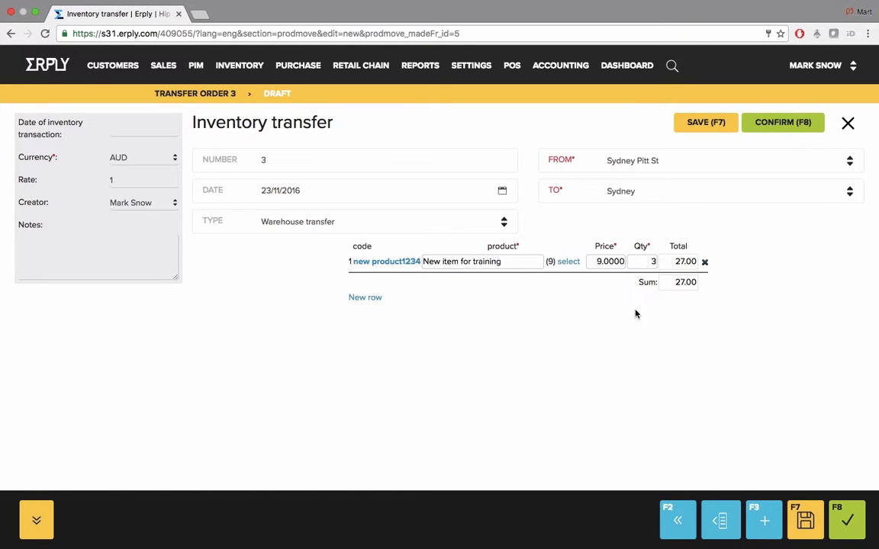
Reduce the transferred quantity to 2, totalling 18.00, and confirm the transfer
left_click(656, 261)
type("2")
left_click(696, 318)
left_click(775, 126)
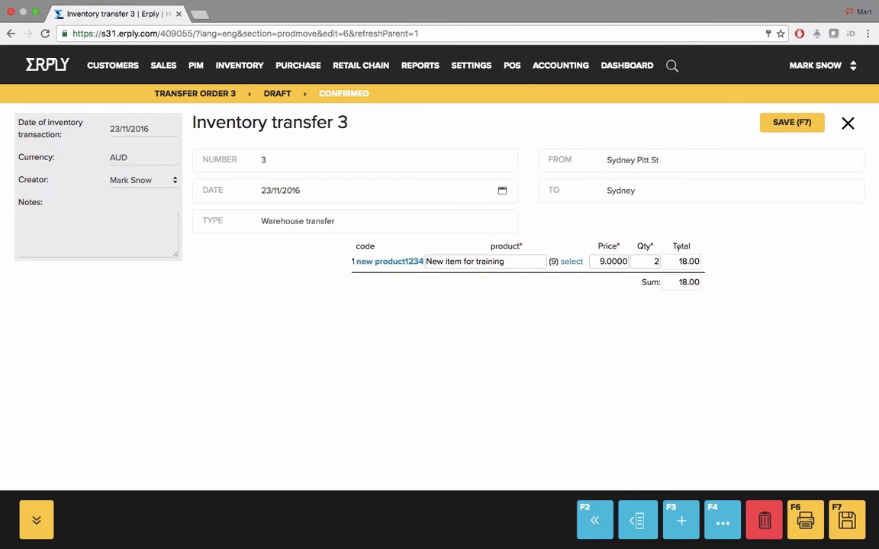
Print transfer 3 as a standard printout, then close back to the Inventory Transfers list
left_click(808, 521)
left_click(306, 149)
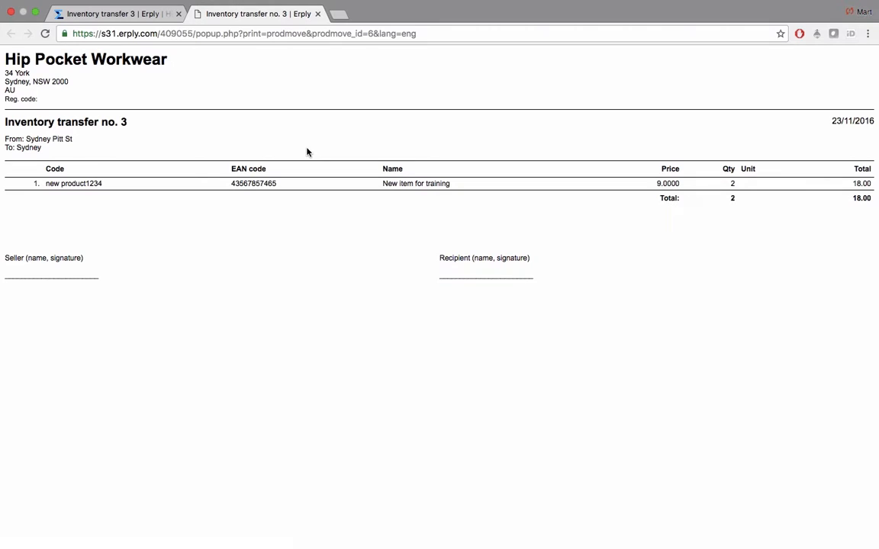
left_click(317, 14)
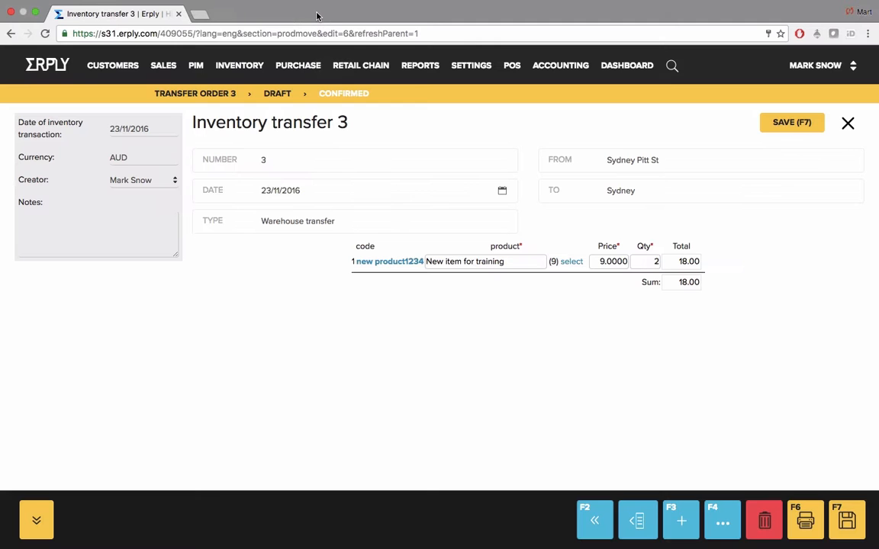
left_click(846, 124)
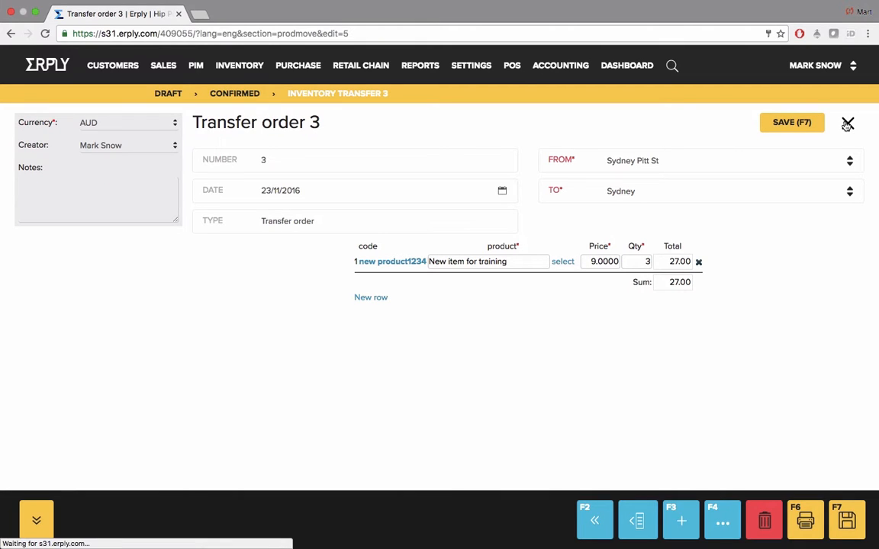
left_click(846, 124)
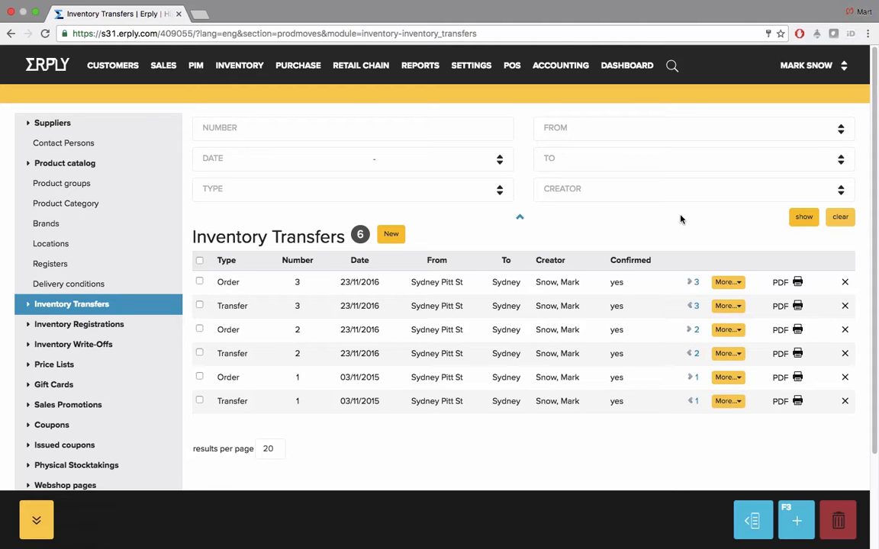
Create and confirm inventory transfer 4, sending one new product1234 to Sydney
left_click(392, 235)
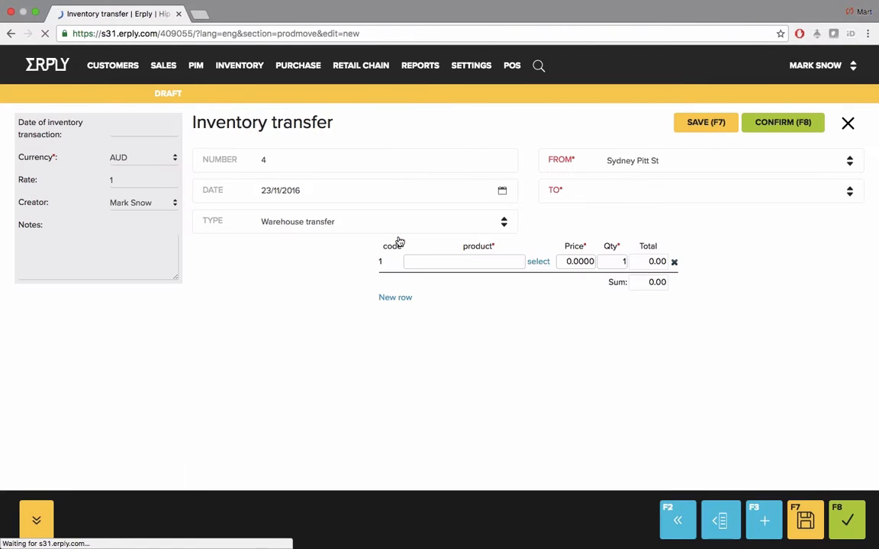
left_click(629, 184)
left_click(624, 214)
left_click(500, 258)
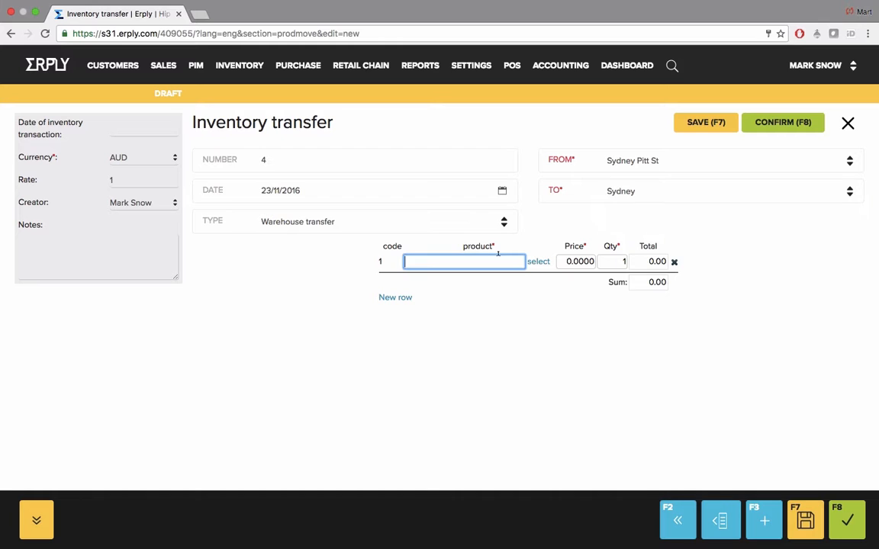
type("123")
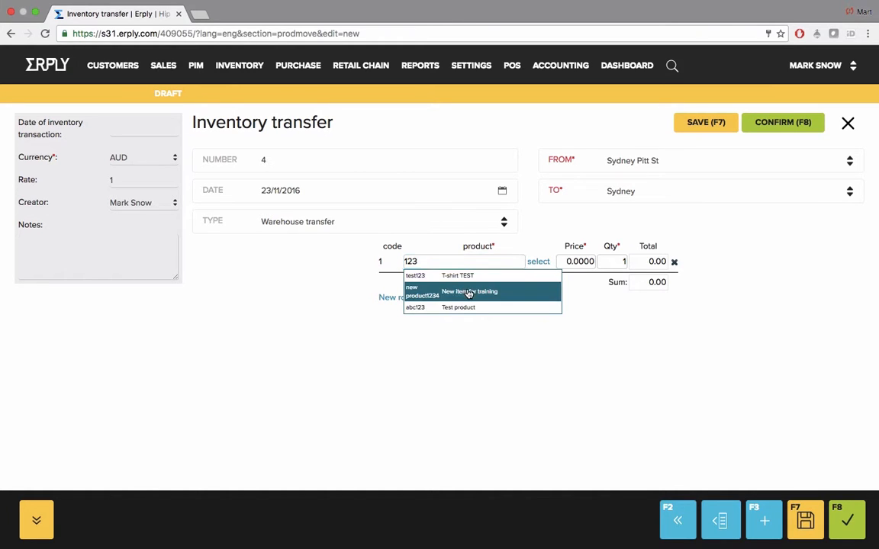
left_click(468, 293)
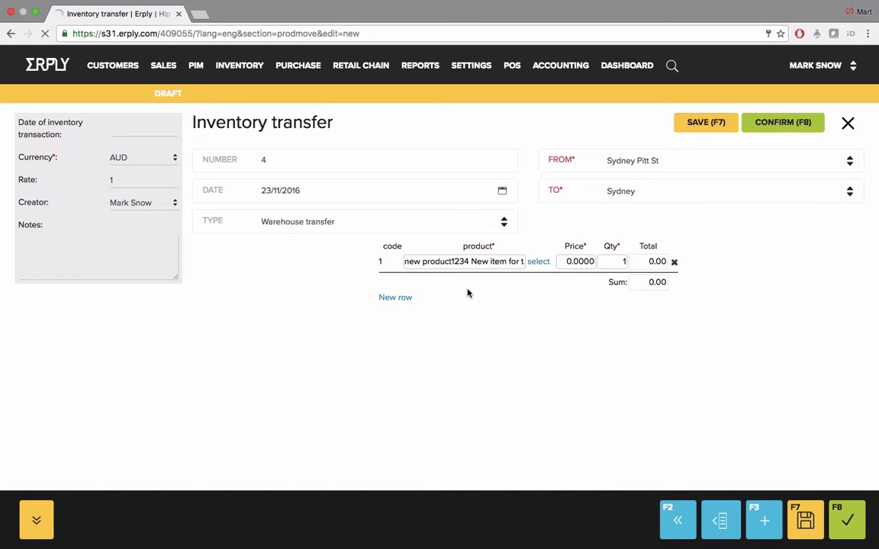
left_click(786, 125)
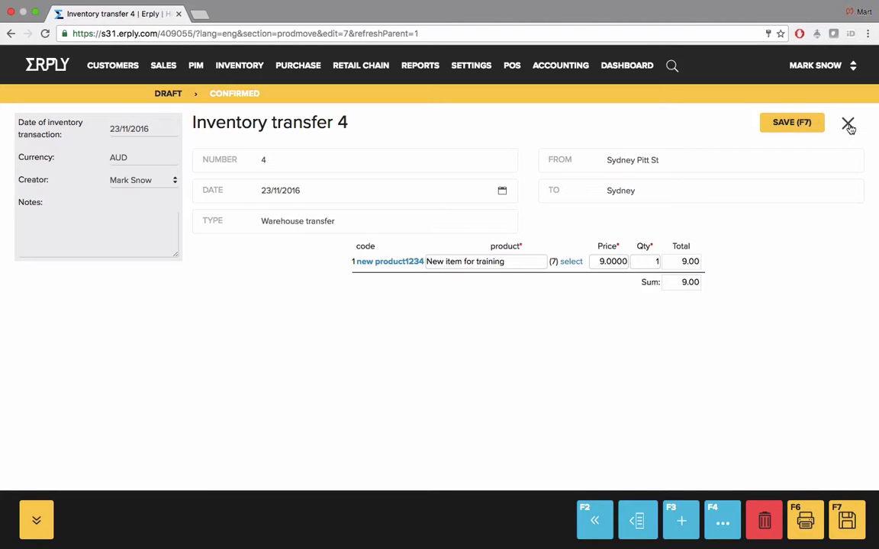
Copy the confirmed transfer into a new draft, then go to Inventory Registrations
left_click(723, 521)
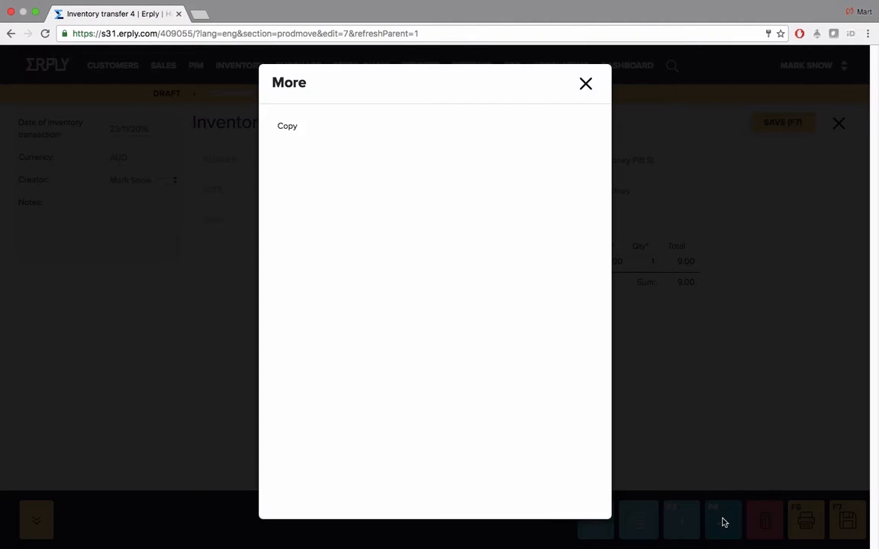
left_click(303, 127)
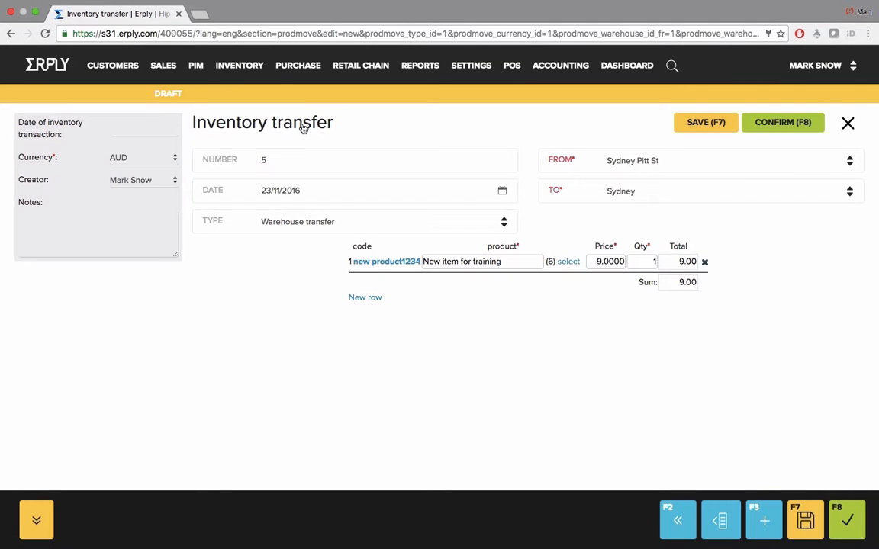
left_click(237, 68)
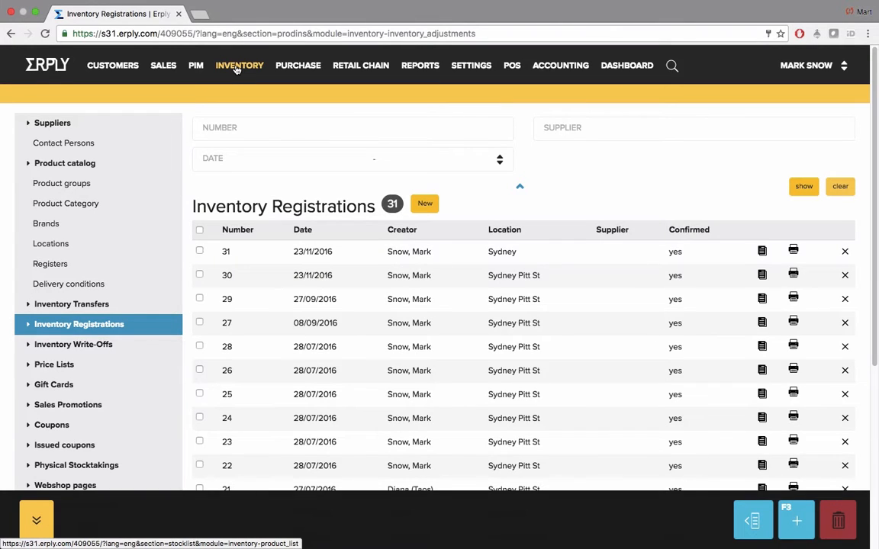
Start new inventory registration 32 for Sydney Pitt St from the registrations list
left_click(237, 68)
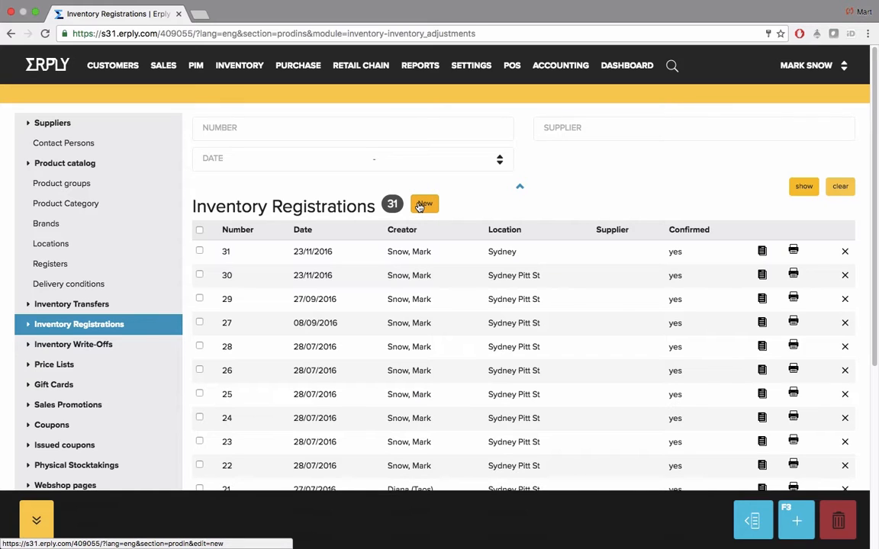
mouse_move(238, 68)
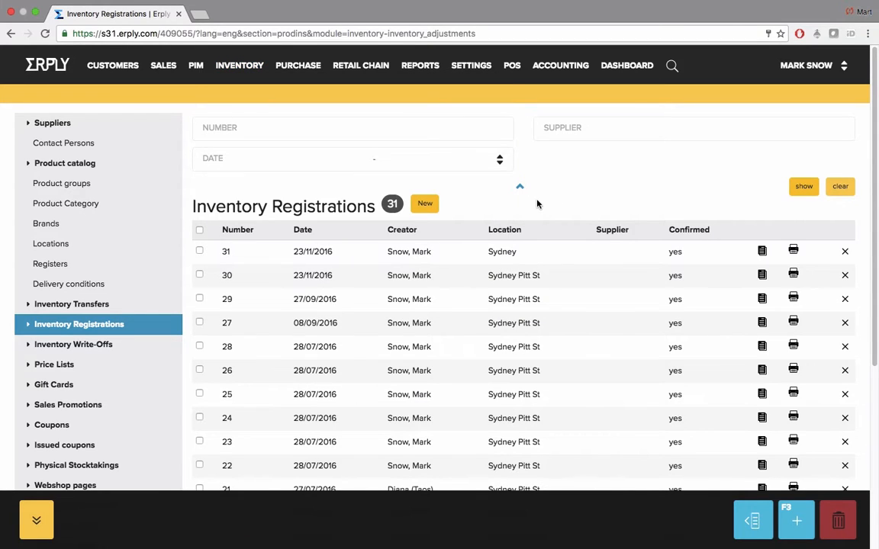
left_click(421, 204)
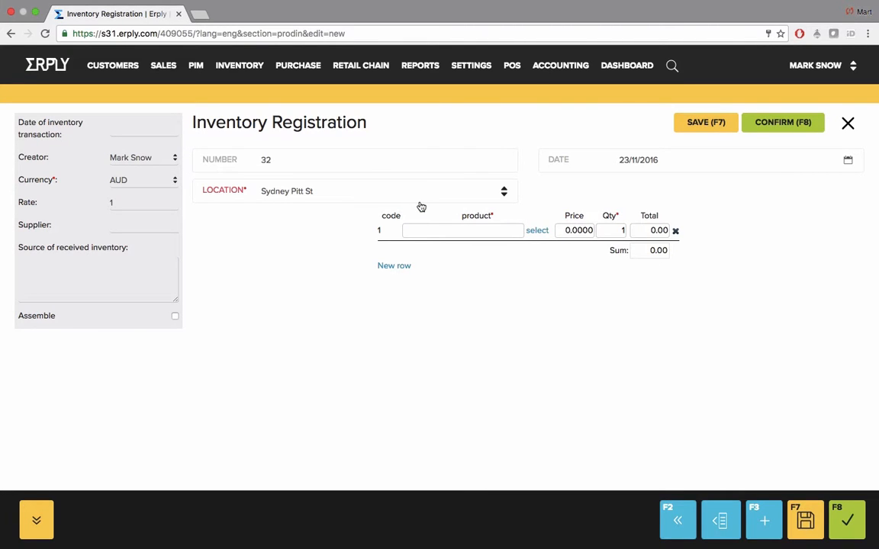
At Sydney Pitt St, add New item for training and Test product as rows 1 and 2
left_click(373, 191)
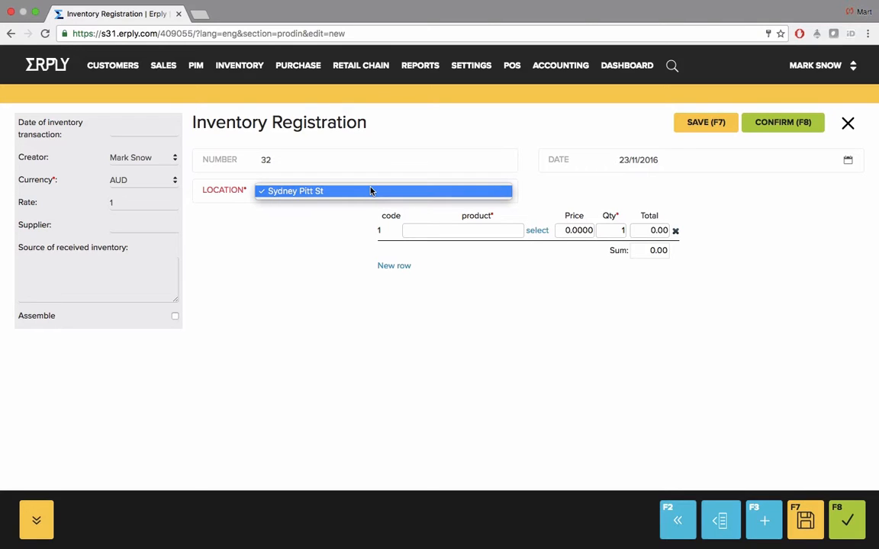
left_click(336, 226)
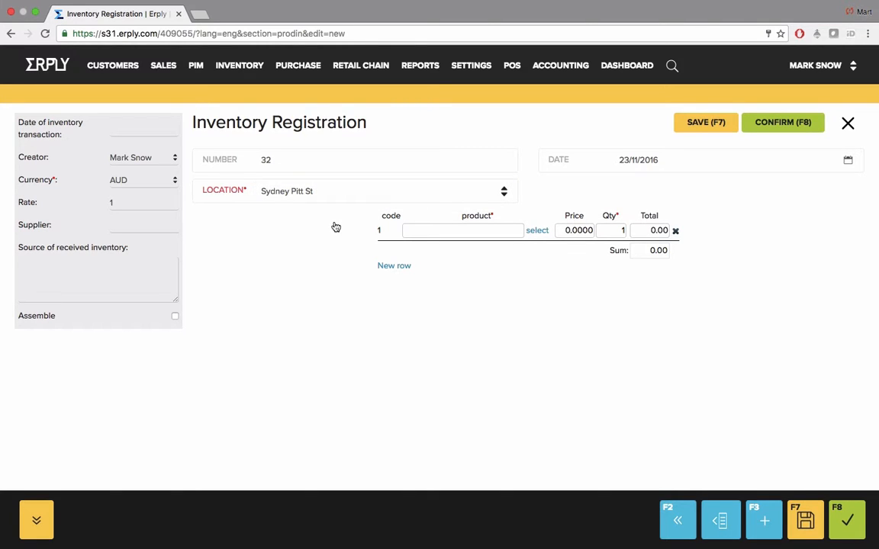
left_click(405, 229)
type("1")
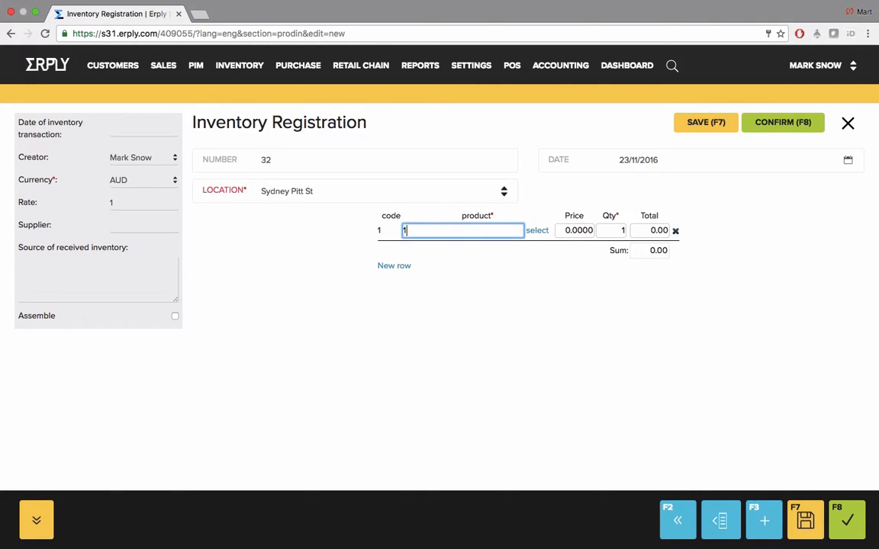
type("23")
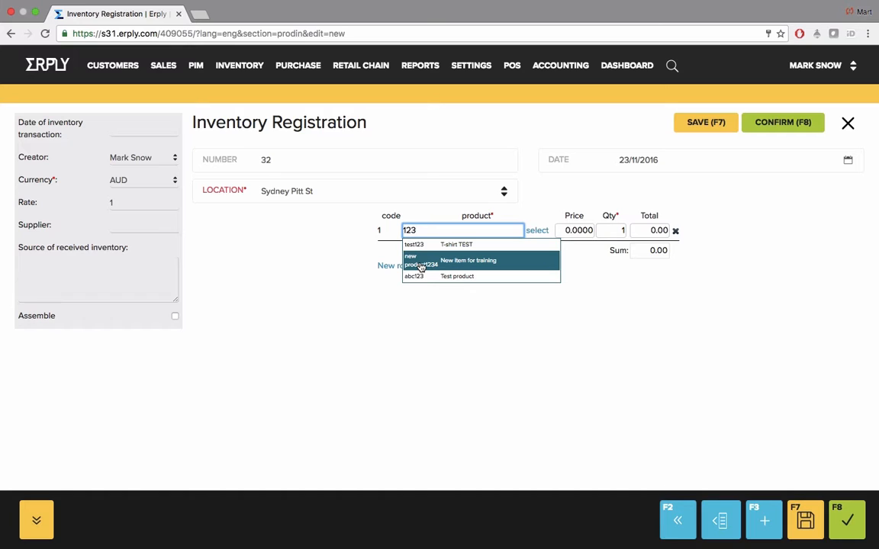
left_click(420, 263)
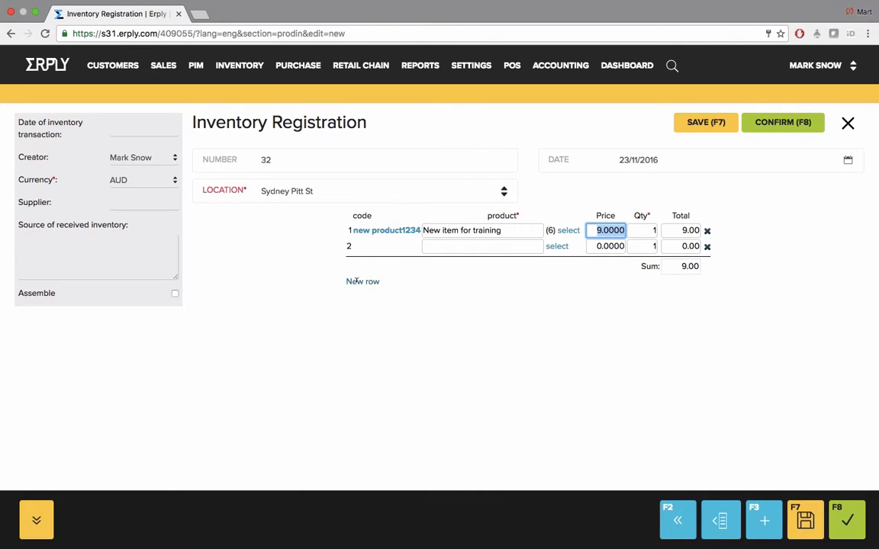
left_click(443, 246)
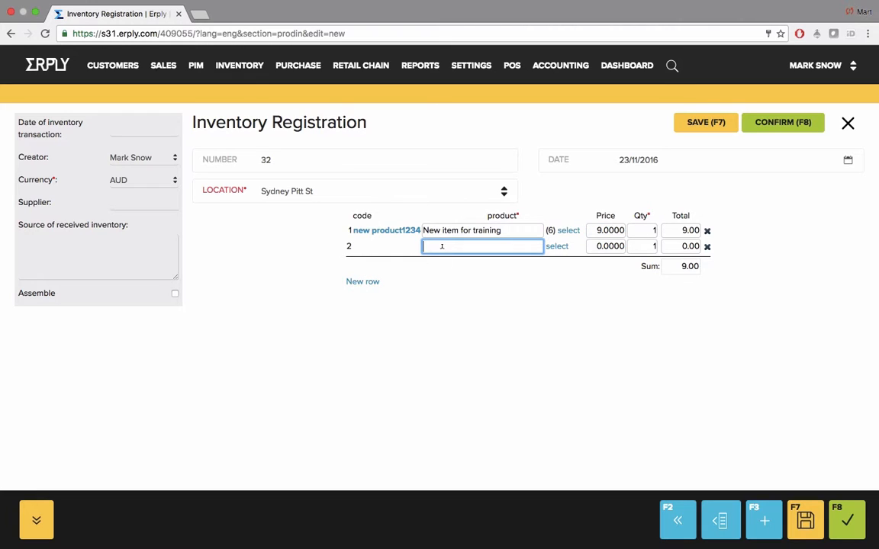
type("123")
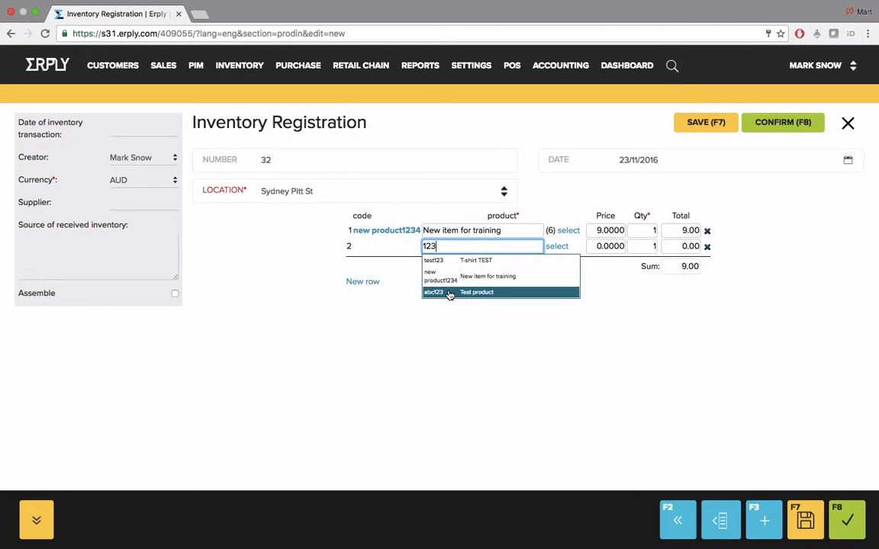
left_click(450, 292)
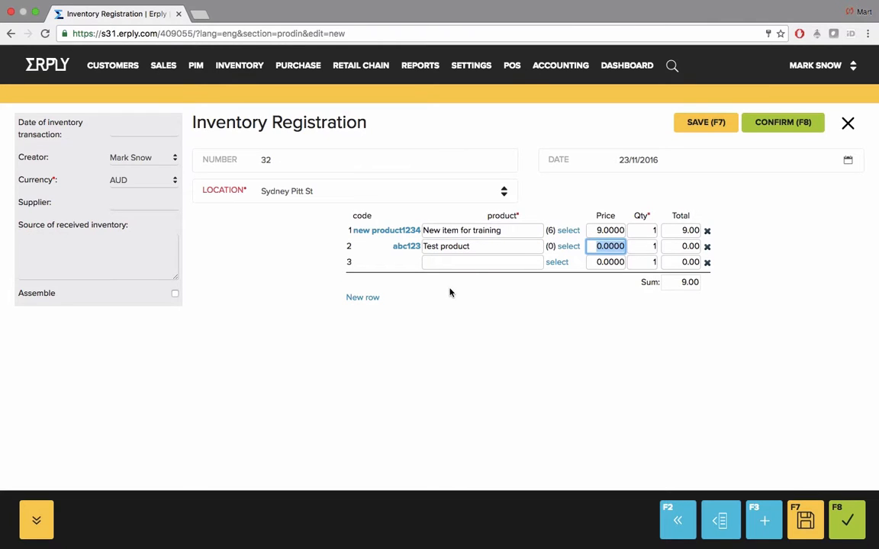
Price Test product at 10.00, set quantities 4 and 5, and confirm registration 32
left_click(598, 230)
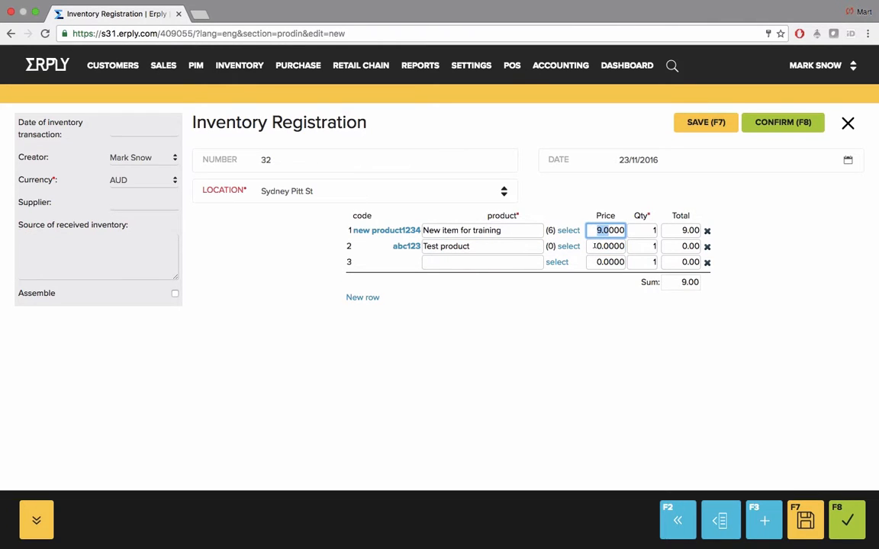
left_click(594, 246)
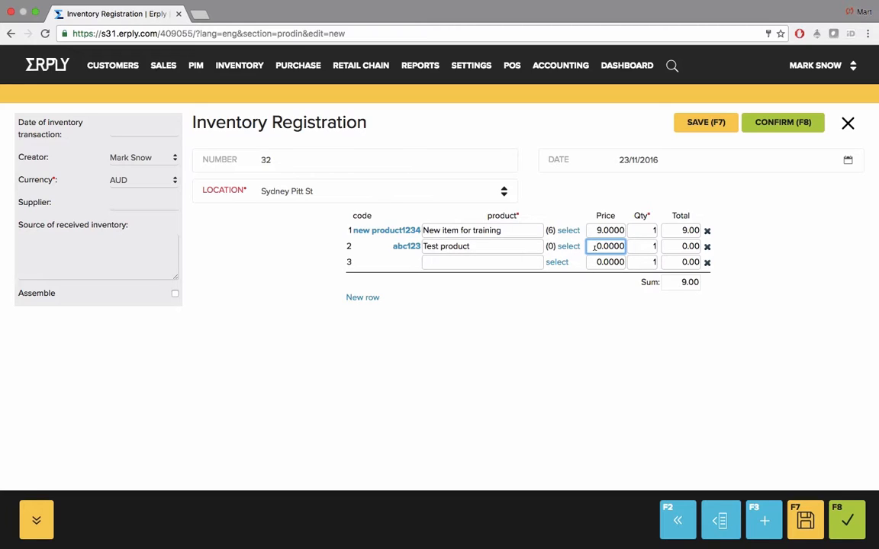
type("1")
left_click_drag(643, 231, 658, 246)
type("4")
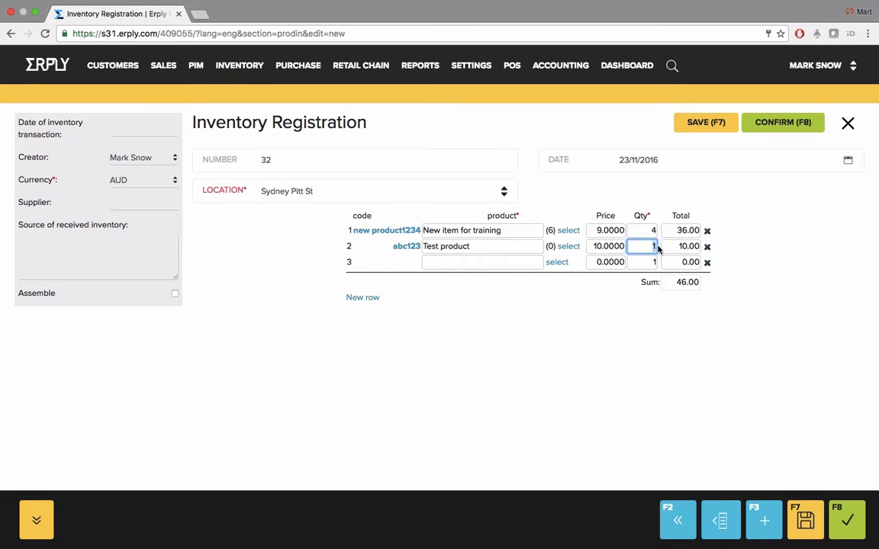
type("5")
left_click(654, 261)
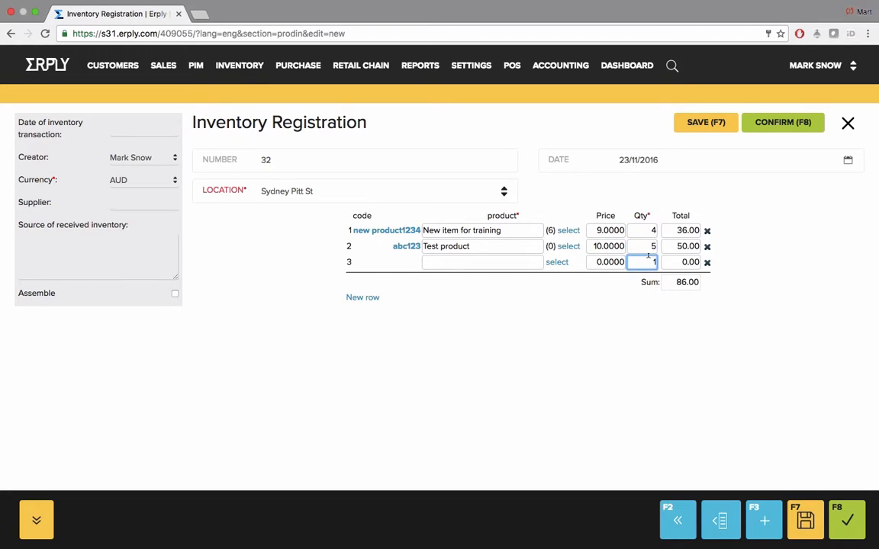
left_click(770, 129)
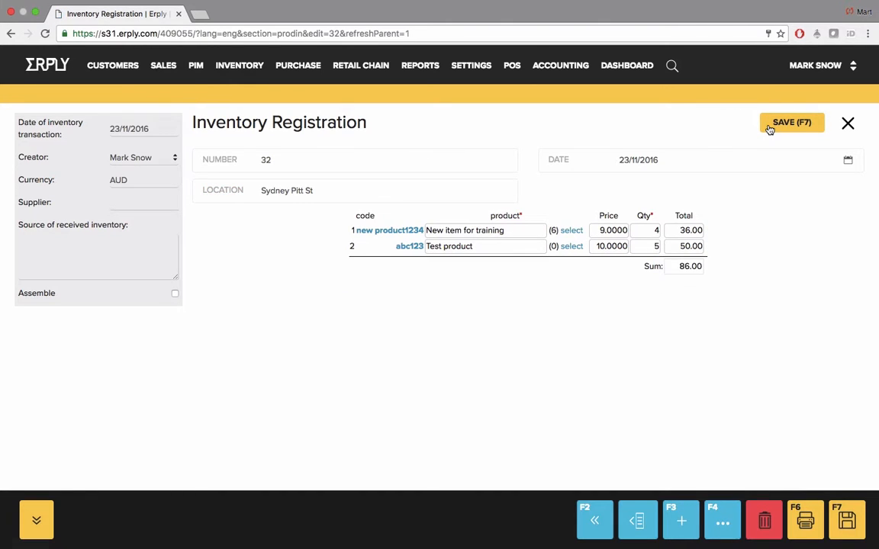
Open Inventory Write-Offs and start new write-off 12 for Sydney Pitt St
left_click(235, 67)
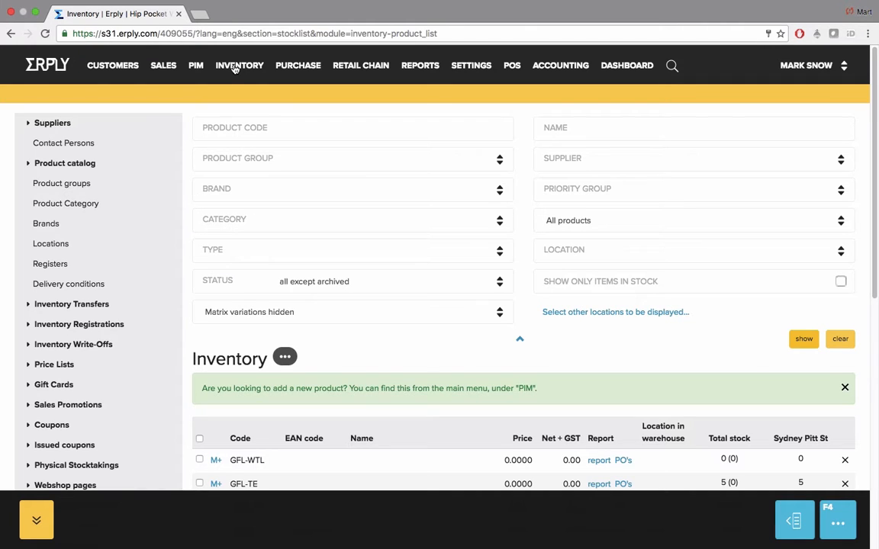
left_click(234, 67)
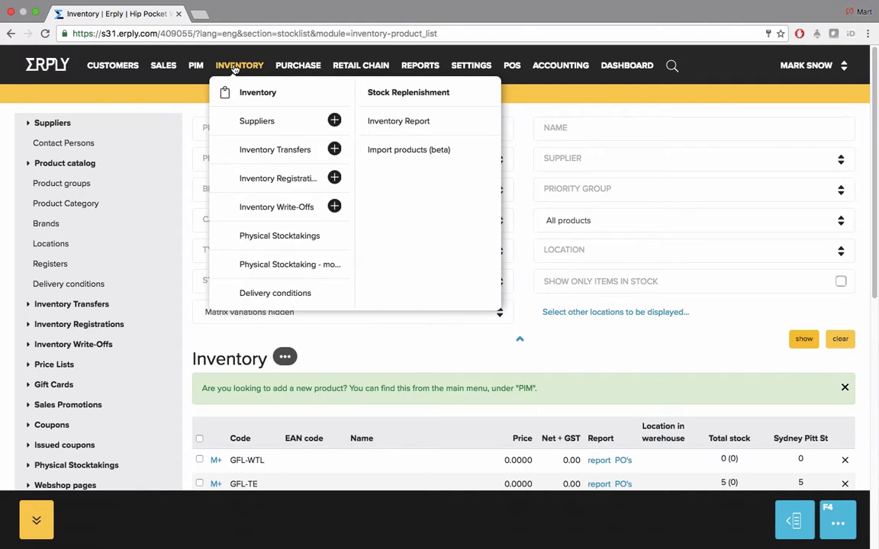
left_click(284, 207)
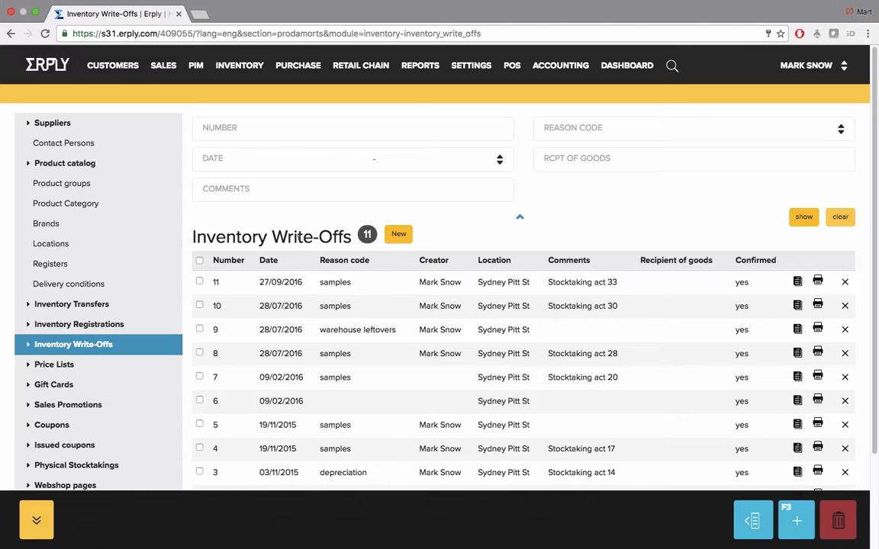
left_click(399, 236)
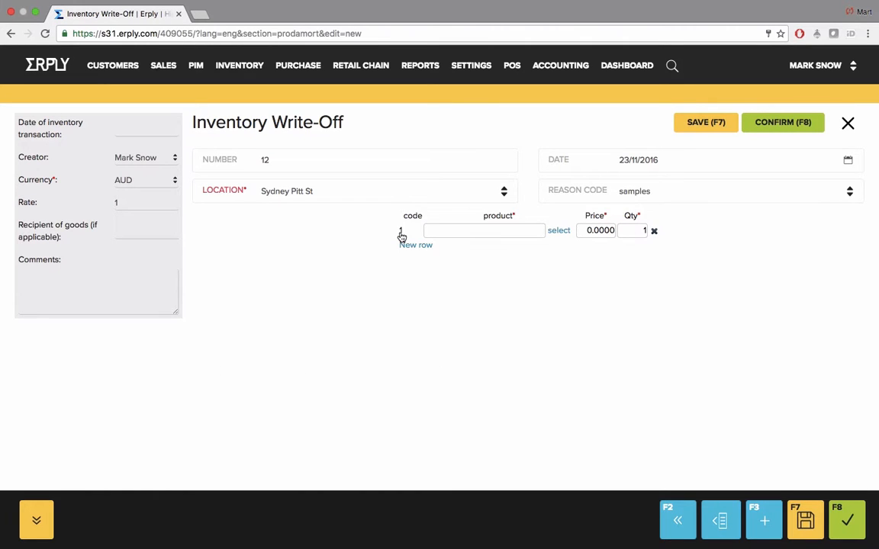
Keep Sydney Pitt St as the location and set the reason code to warehouse leftovers
left_click(367, 192)
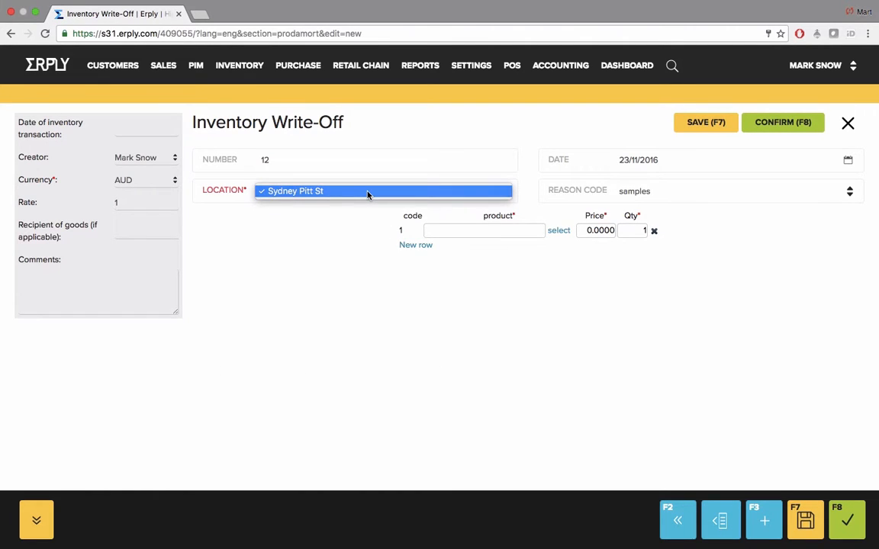
left_click(366, 193)
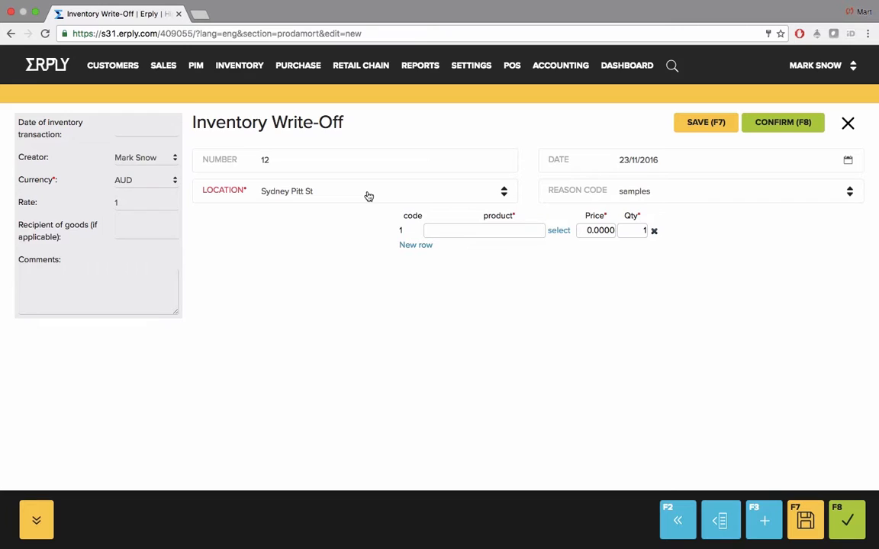
left_click(681, 190)
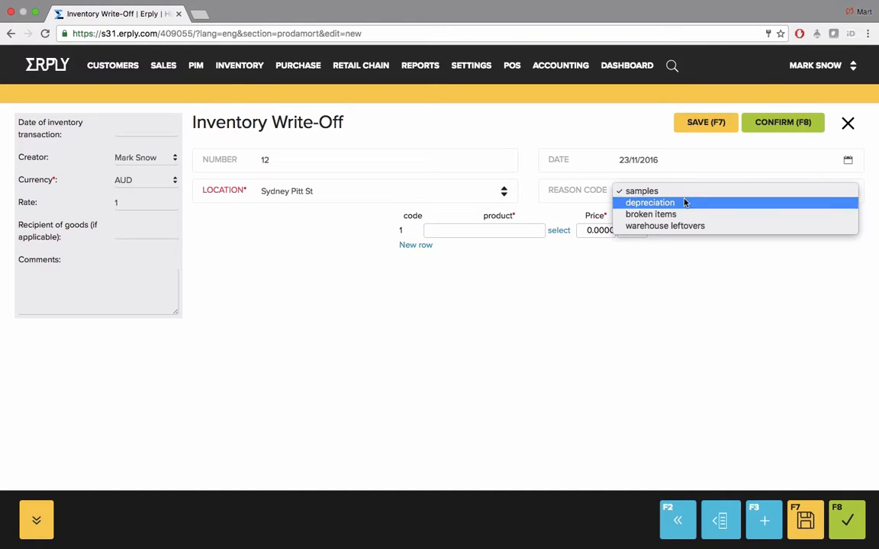
left_click(691, 227)
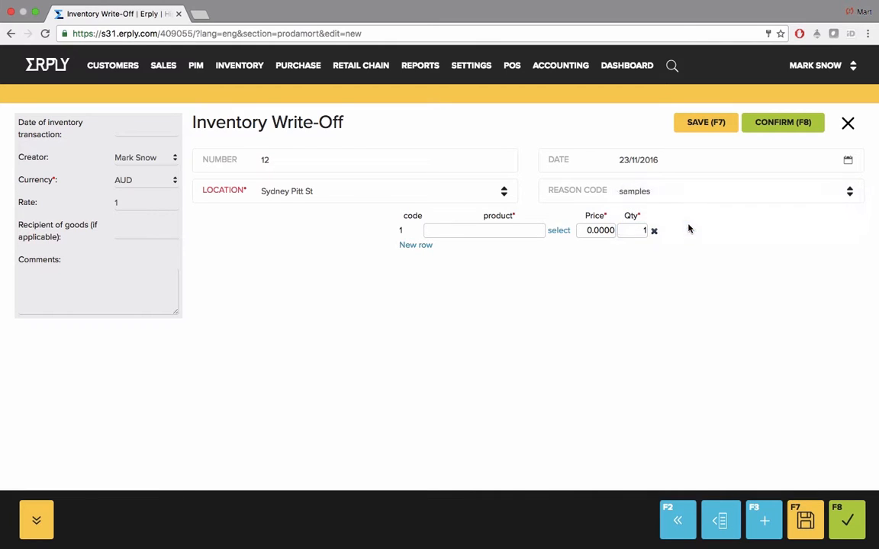
Write off 3 New item for training, confirm write-off 12, and return to the stock list
left_click(499, 229)
type("123")
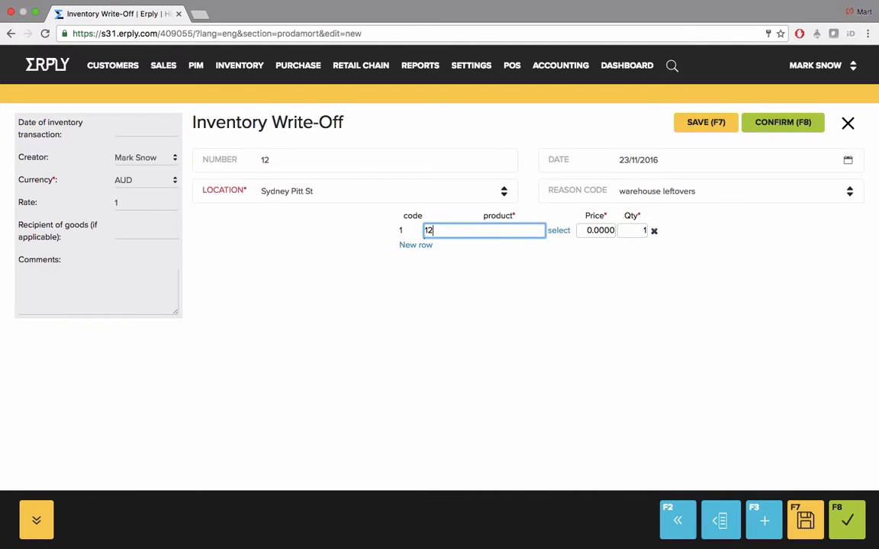
left_click(499, 261)
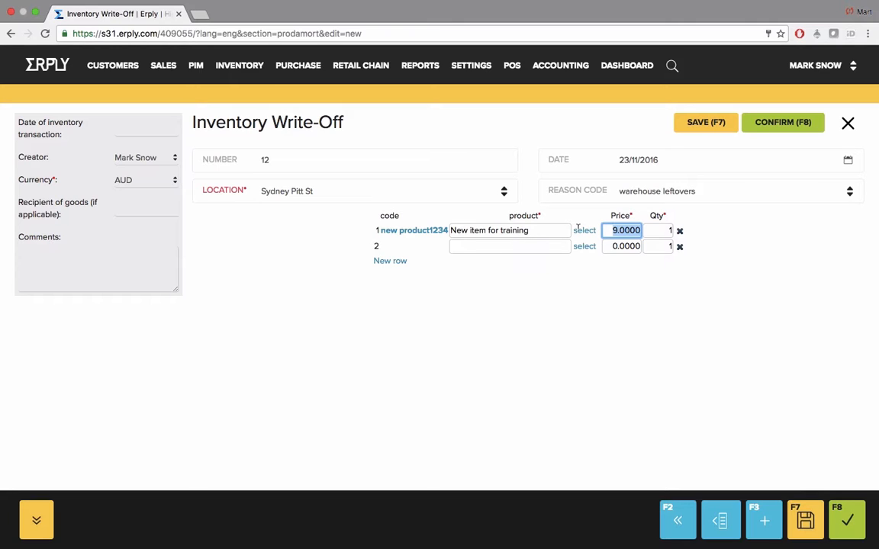
left_click(669, 230)
type("3")
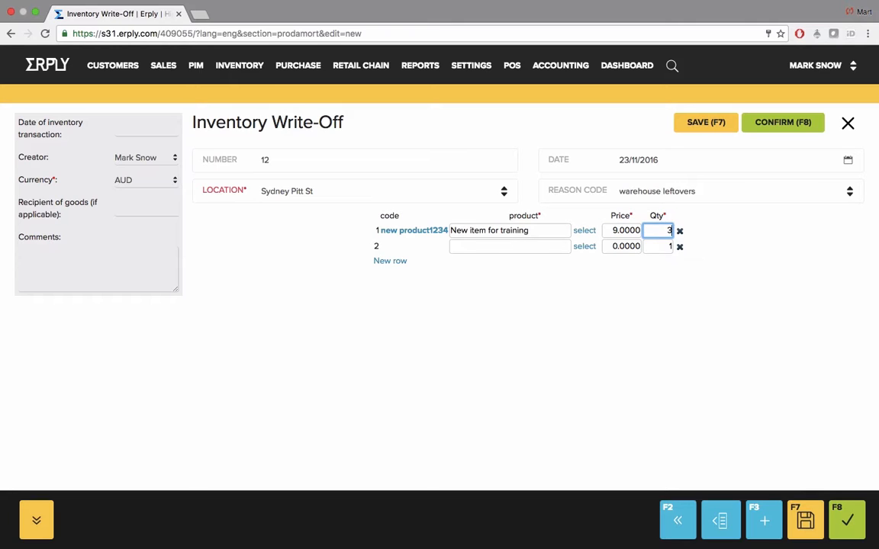
left_click(783, 123)
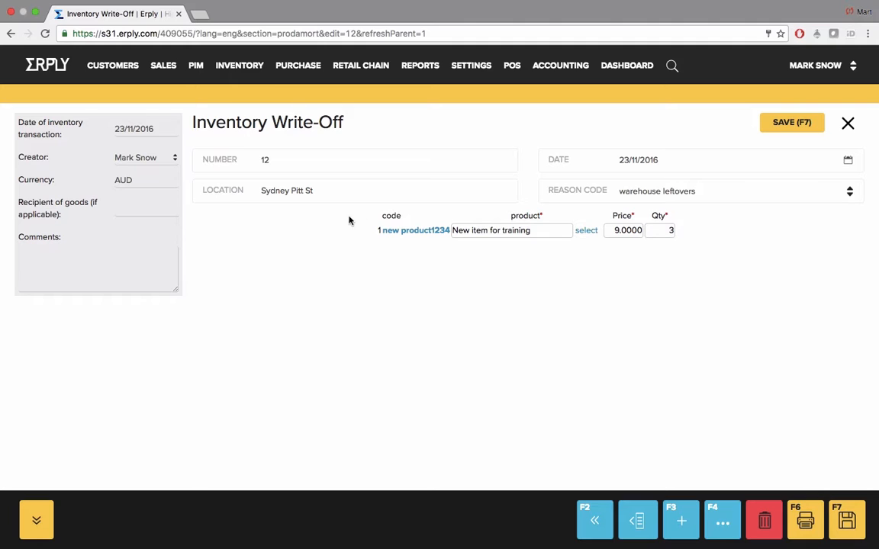
left_click(232, 74)
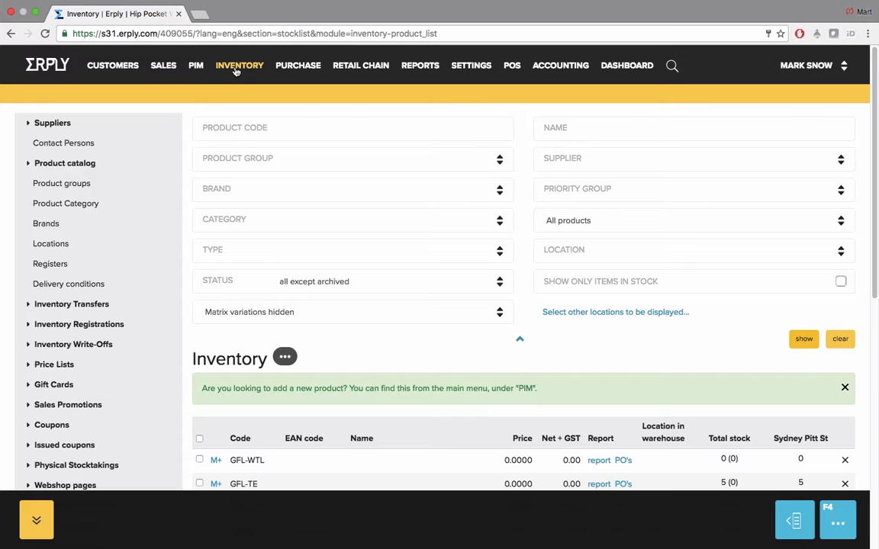
Bring up the Inventory section menu over the stock list showing GFL-TE at 5
mouse_move(237, 71)
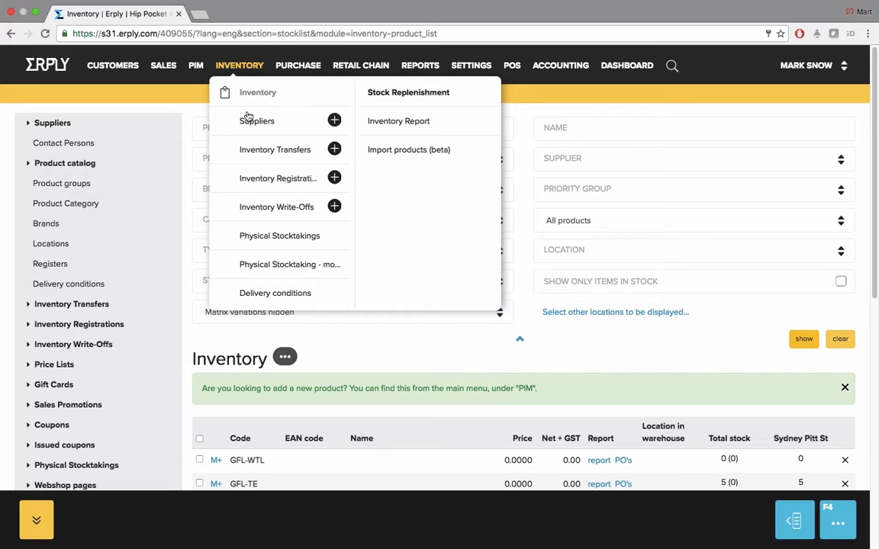
Start a new physical stocktaking at Sydney Pitt St limited to the Footwear product group
left_click(276, 237)
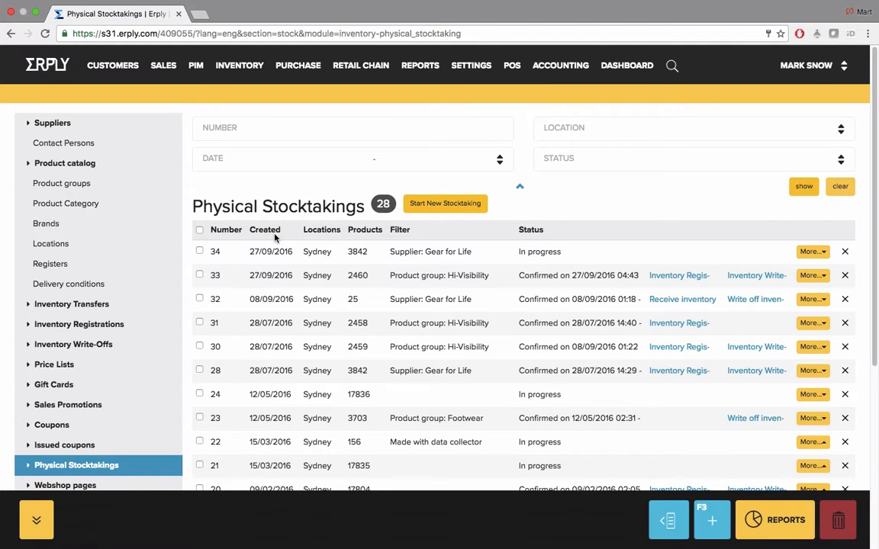
left_click(456, 203)
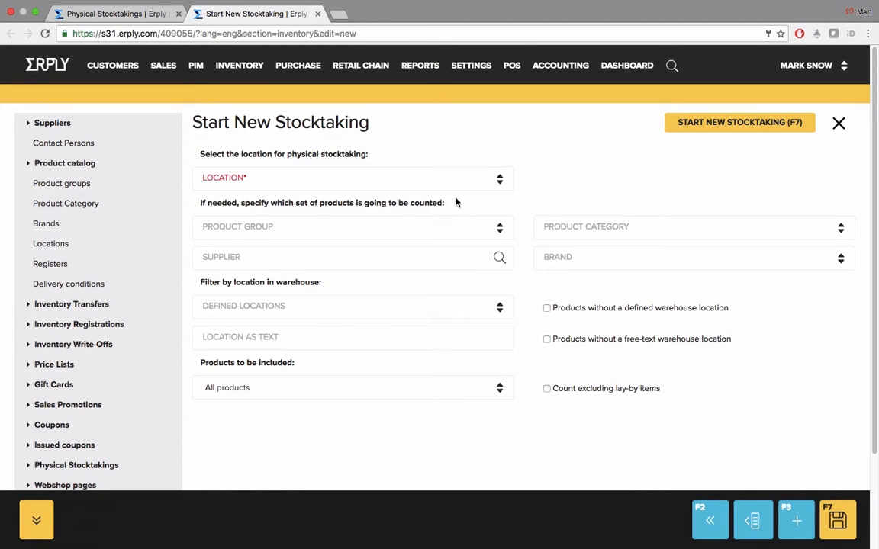
left_click(447, 187)
left_click(447, 191)
left_click(457, 230)
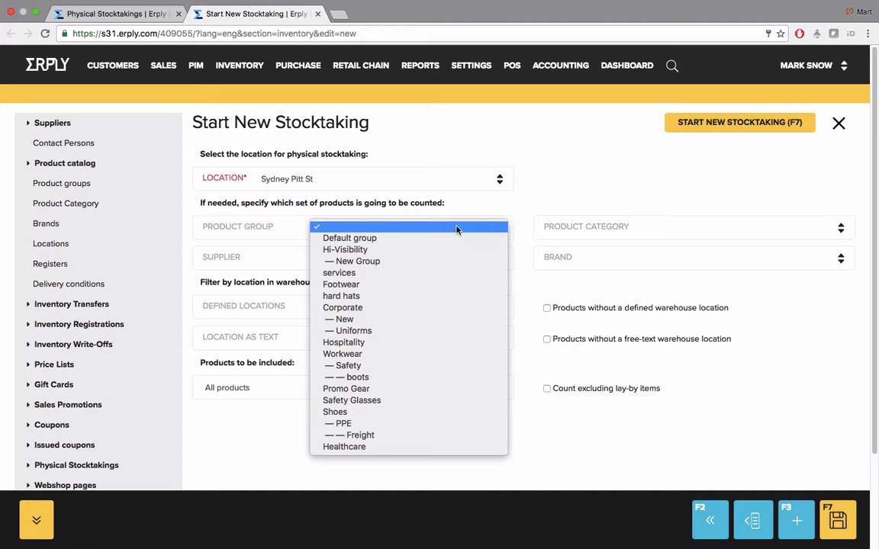
left_click(463, 289)
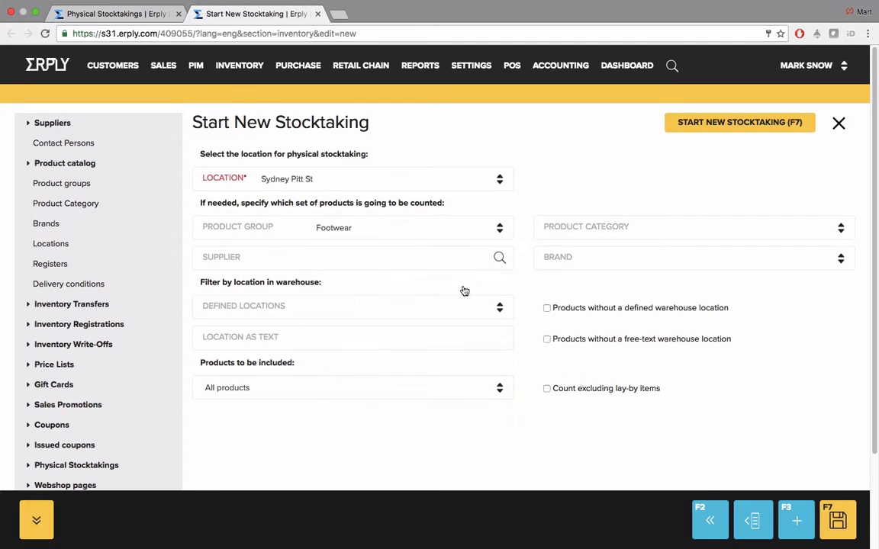
left_click(734, 124)
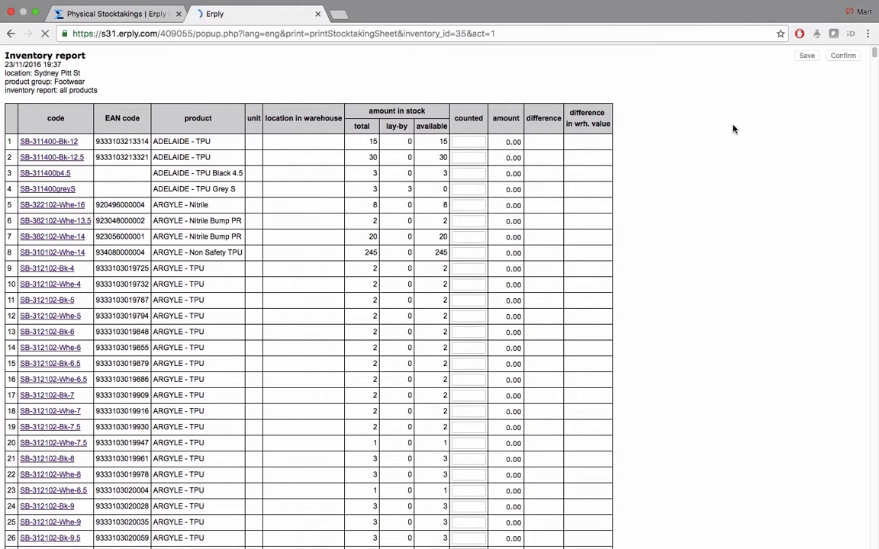
Enter counted quantities 14, 31, 3, 3, 8 and 2 for the first six products and save
scroll(611, 160, "down", 1)
scroll(611, 160, "down", 5)
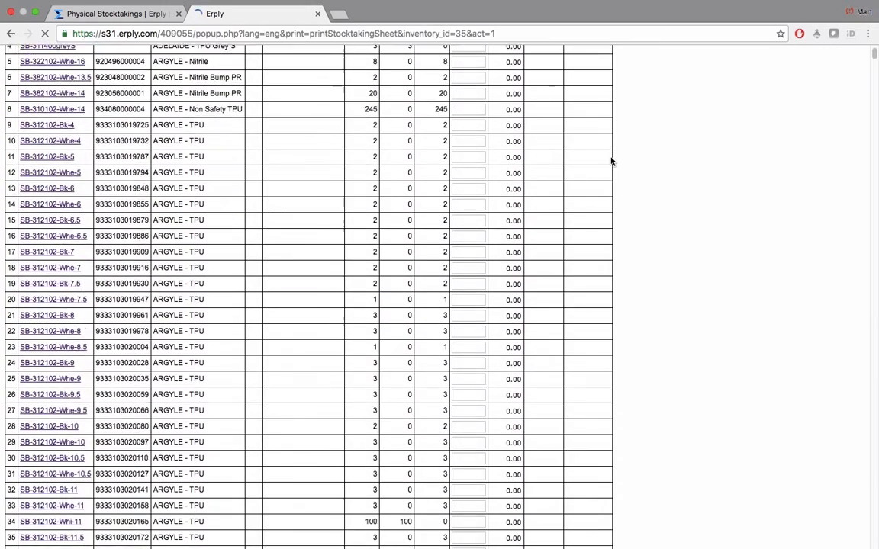
scroll(611, 161, "up", 5)
double_click(448, 133)
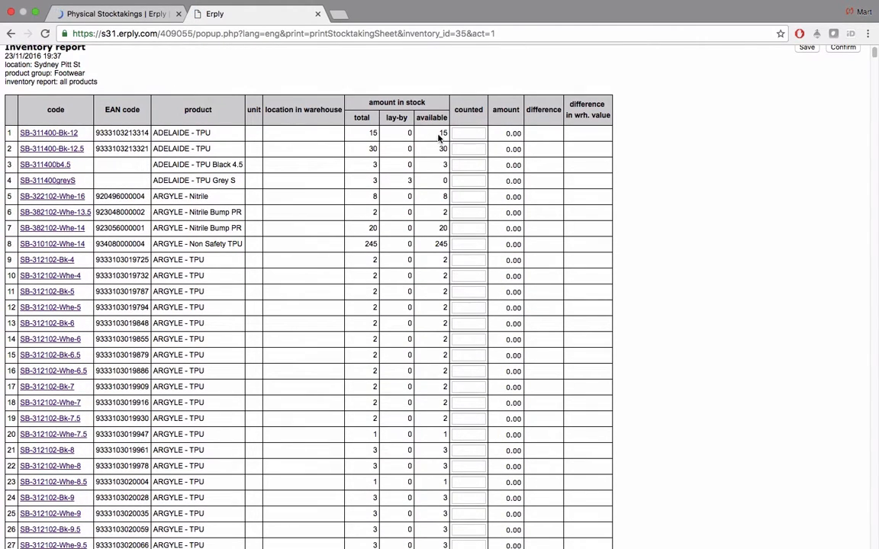
left_click_drag(367, 131, 377, 132)
left_click(473, 132)
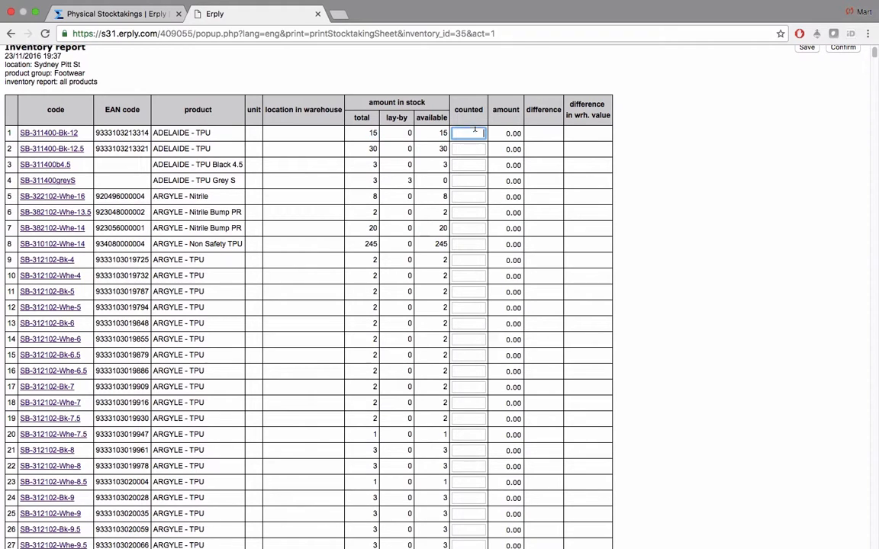
type("14")
left_click(475, 147)
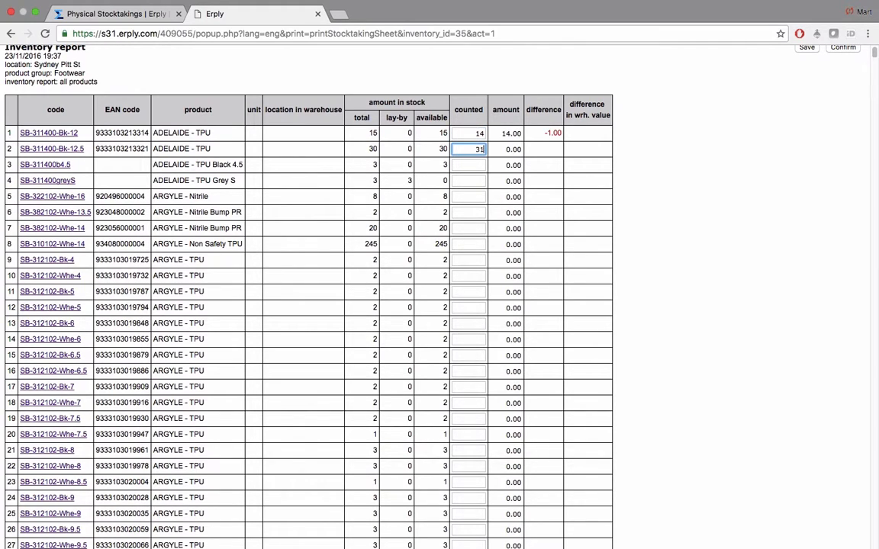
left_click(477, 163)
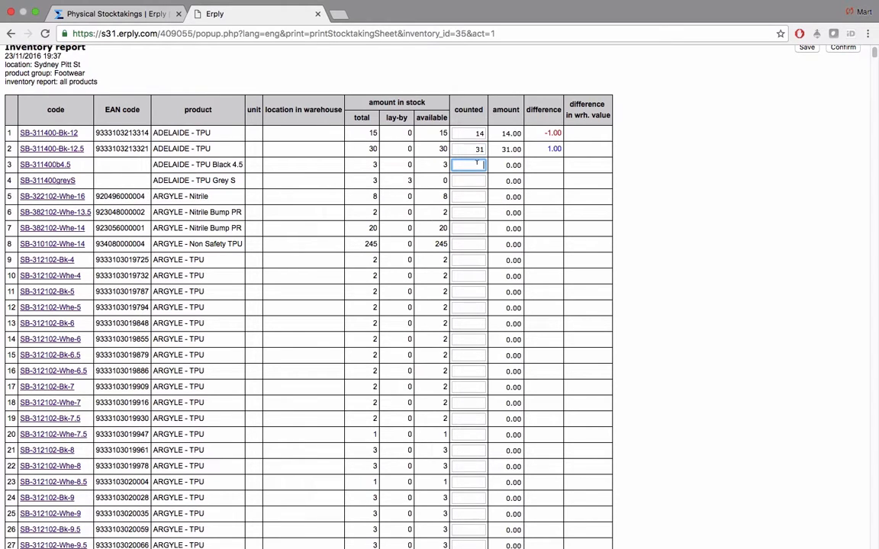
left_click(477, 180)
type("3")
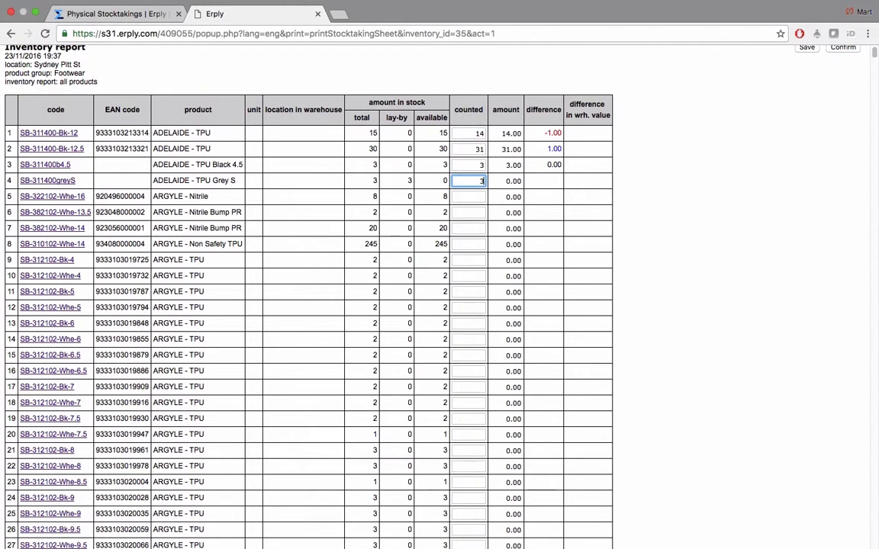
left_click(477, 196)
type("1")
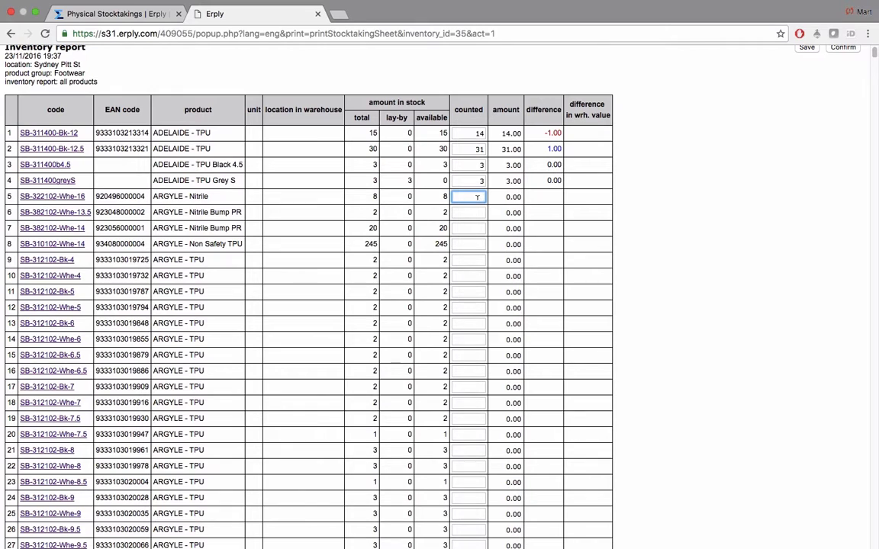
left_click(478, 212)
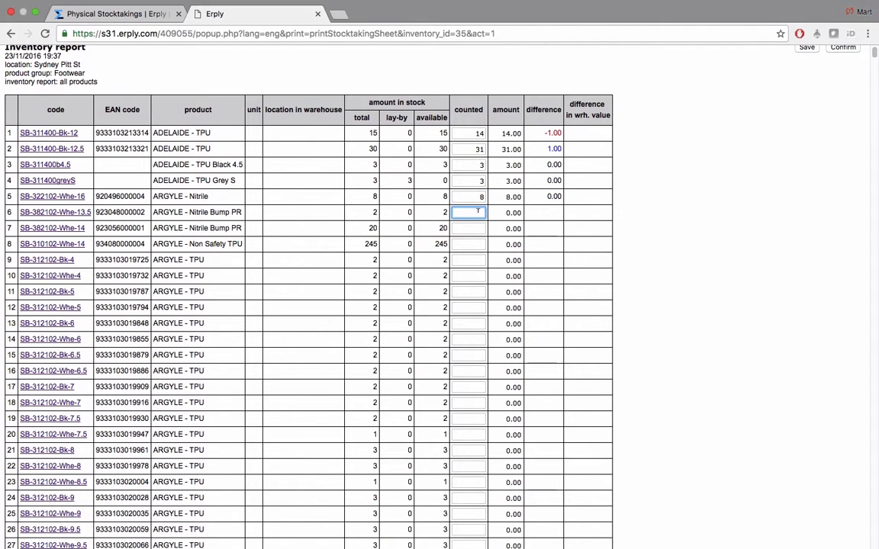
type("2")
key("Tab")
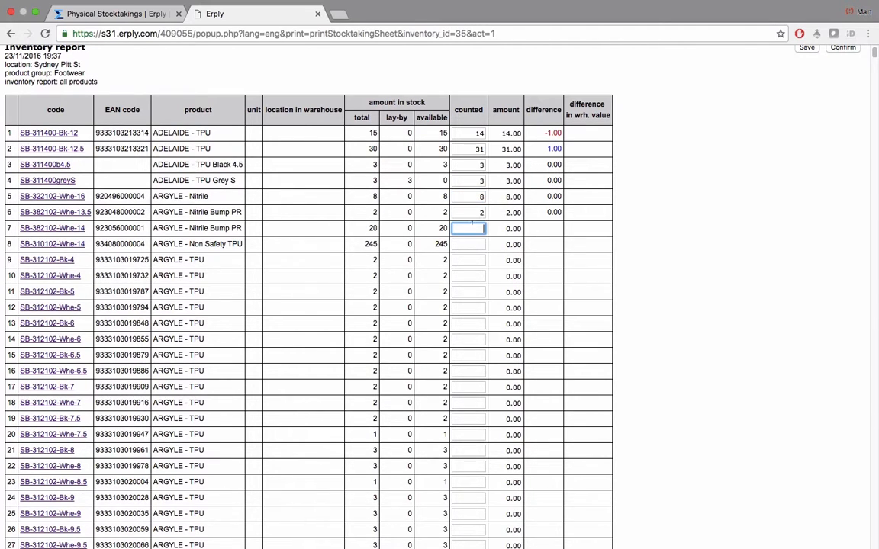
scroll(551, 221, "up", 1)
left_click(806, 58)
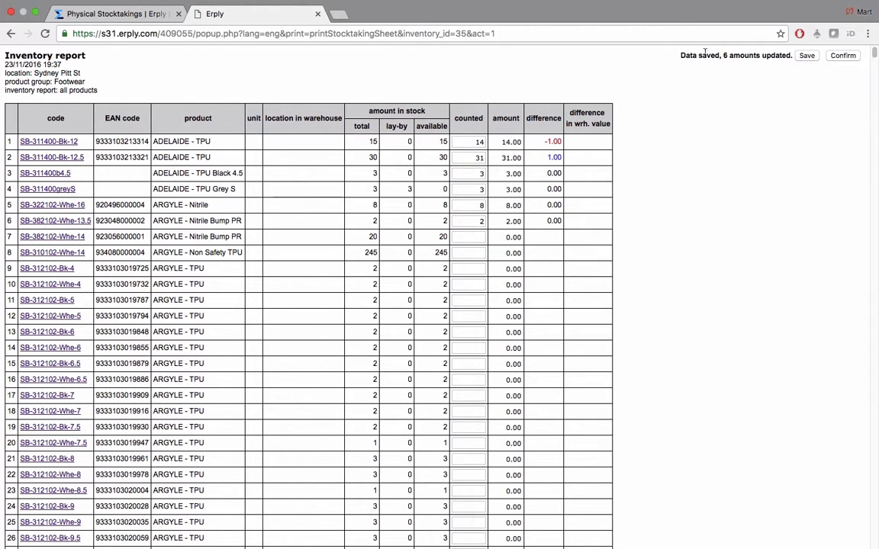
left_click_drag(710, 53, 781, 53)
left_click(780, 53)
Count 230 for row 8 and 30 for row 7, giving differences of -15 and +10
scroll(540, 97, "down", 3)
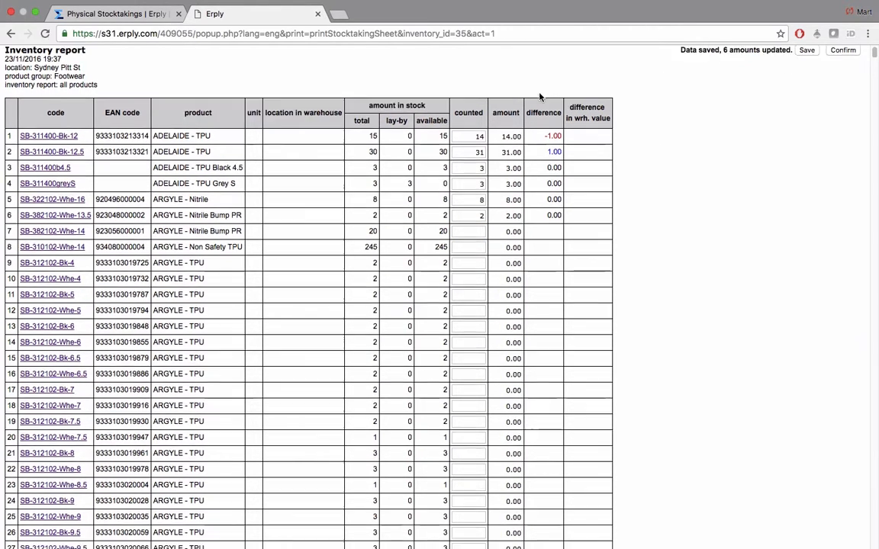
scroll(539, 97, "up", 3)
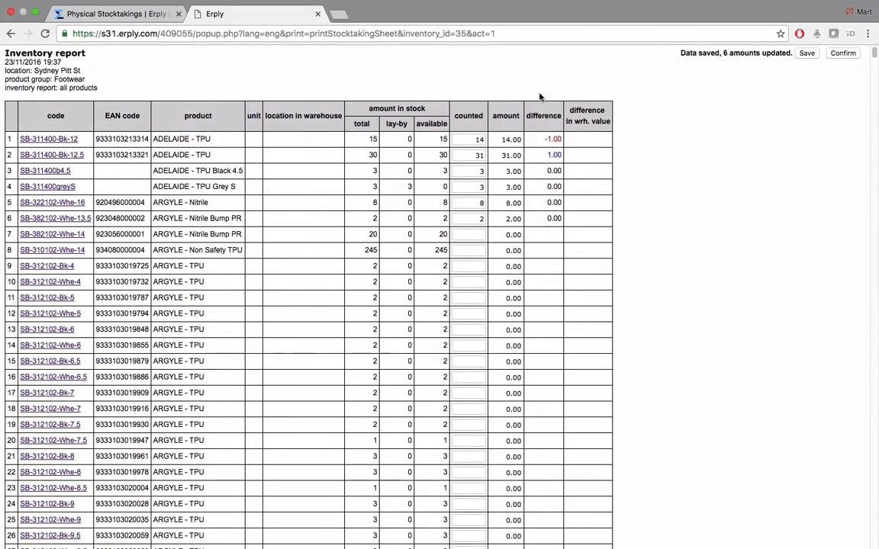
scroll(539, 97, "down", 3)
scroll(539, 97, "down", 2)
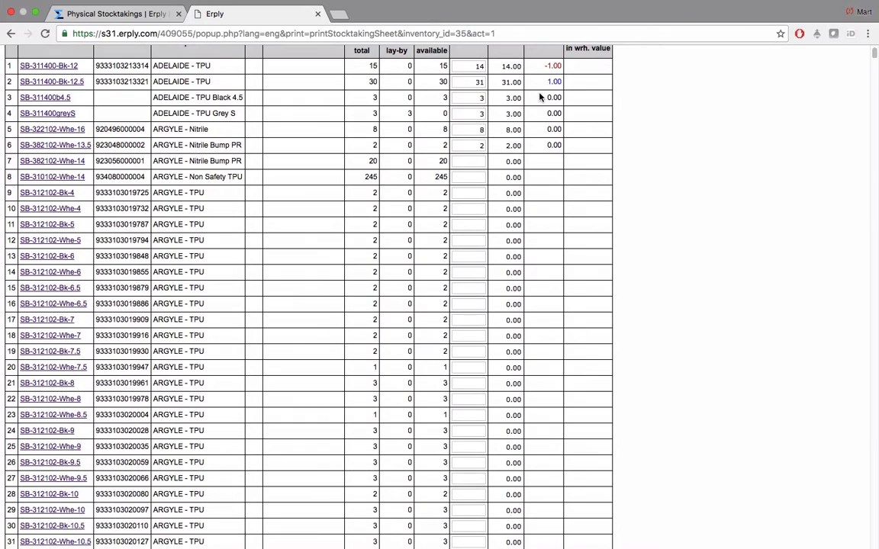
scroll(539, 97, "down", 1)
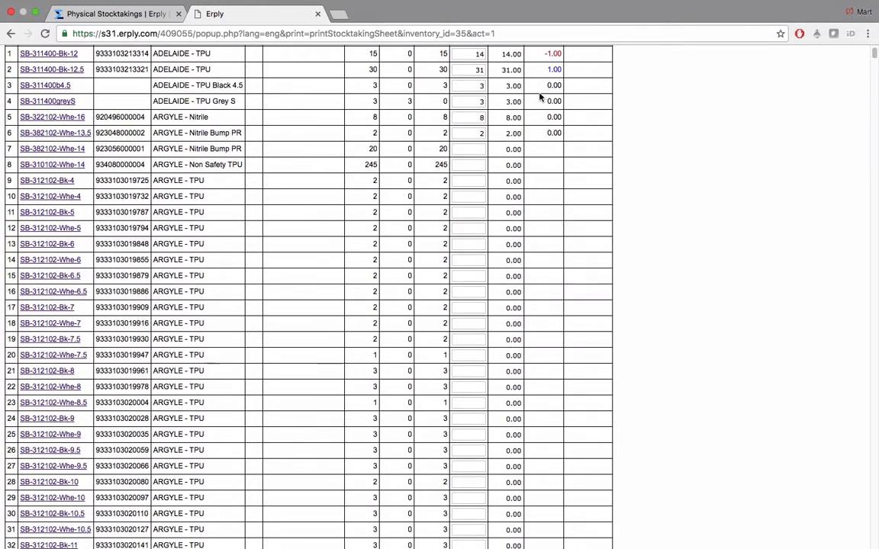
left_click(470, 163)
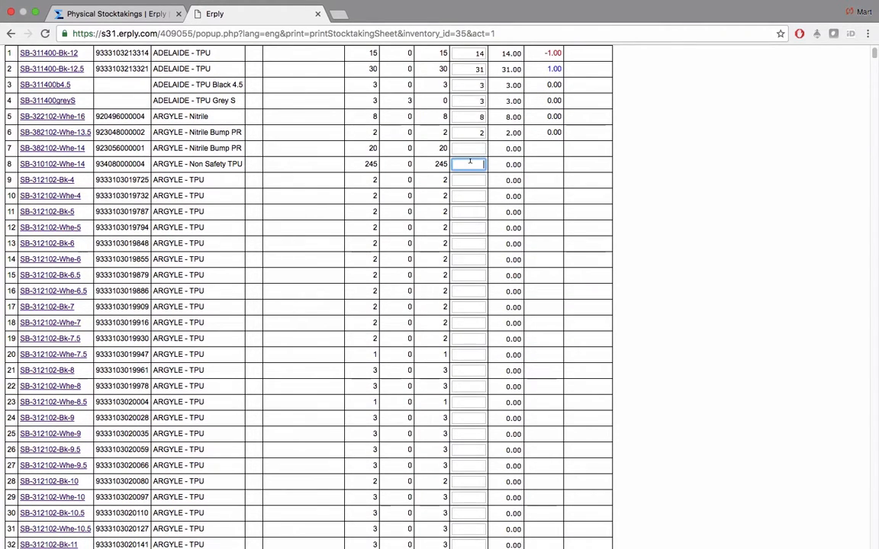
type("230")
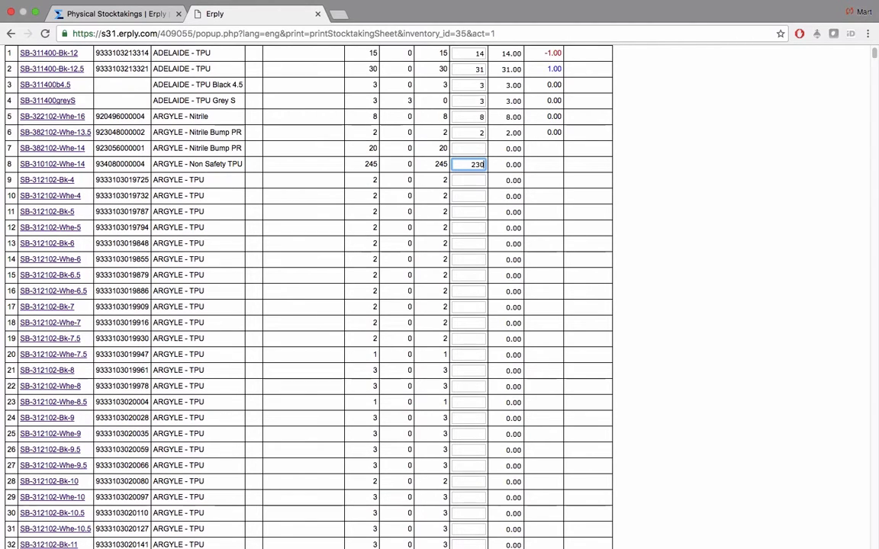
left_click(475, 149)
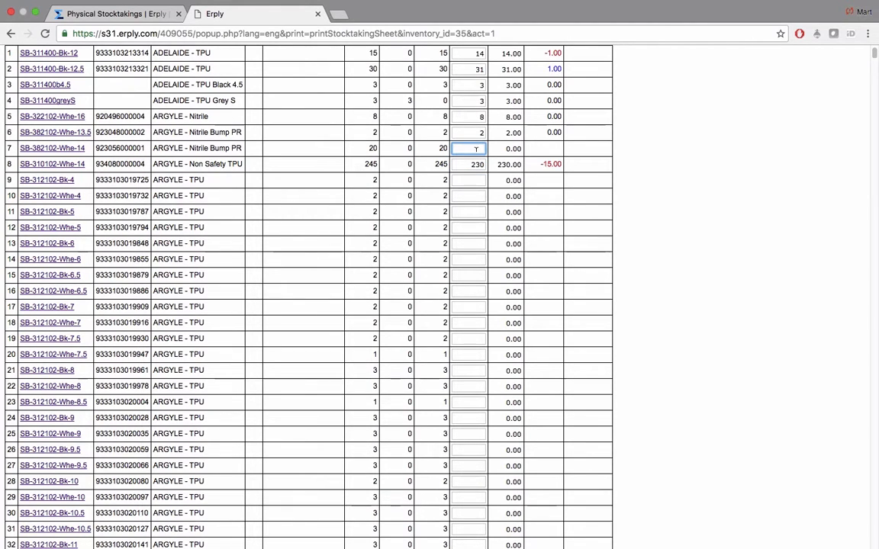
type("30")
left_click(478, 189)
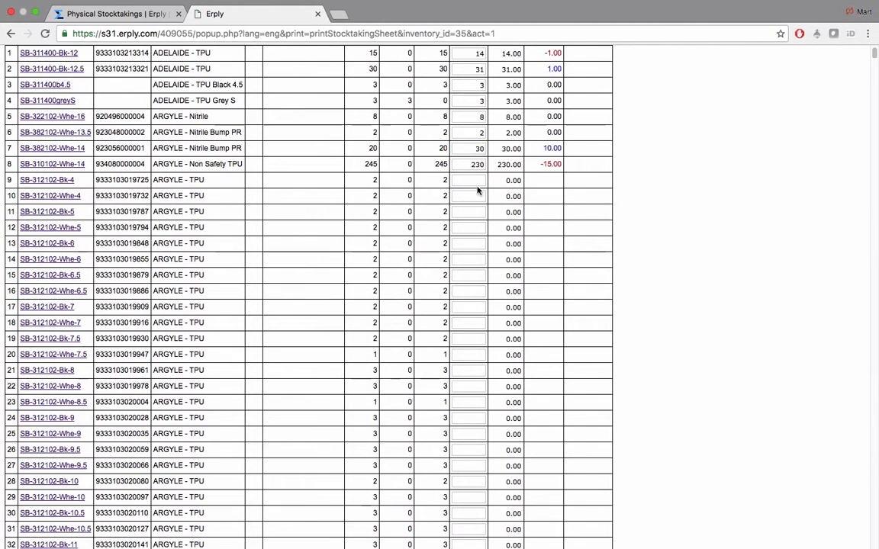
double_click(542, 163)
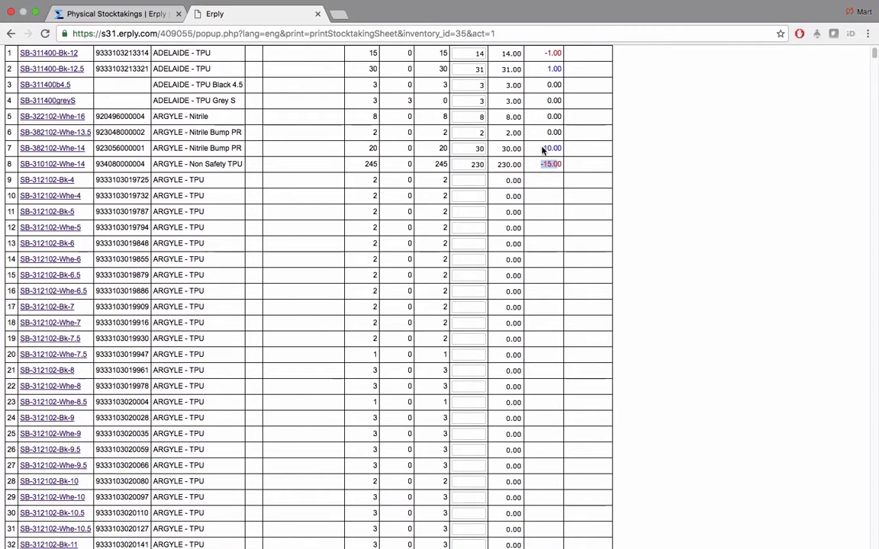
left_click_drag(542, 150, 561, 162)
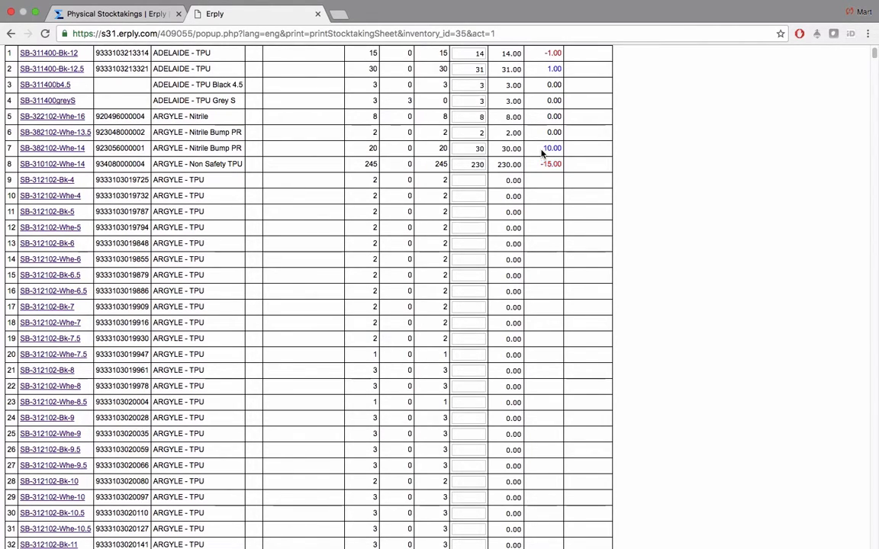
double_click(546, 150)
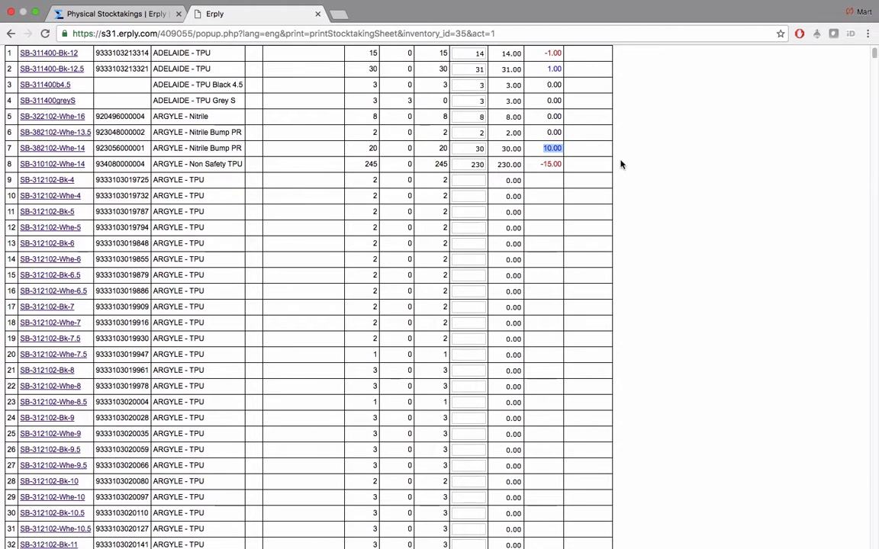
left_click(746, 114)
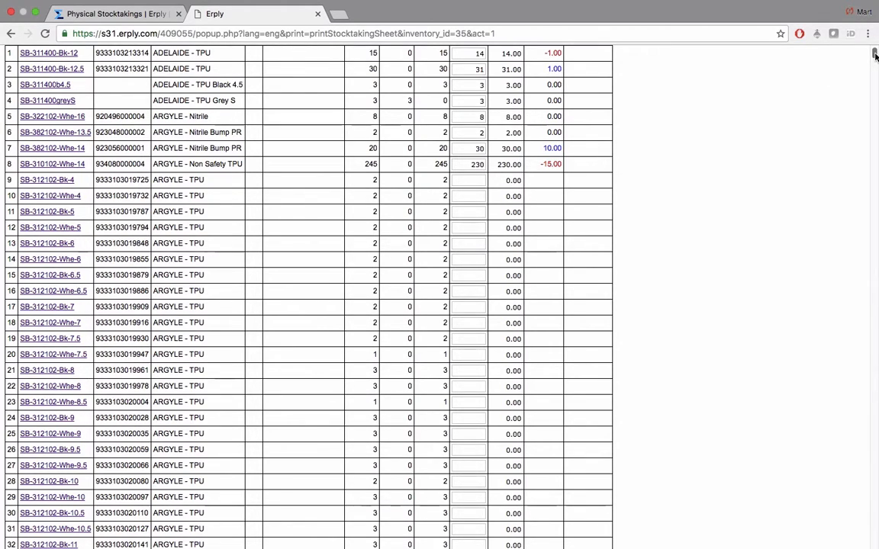
left_click(470, 181)
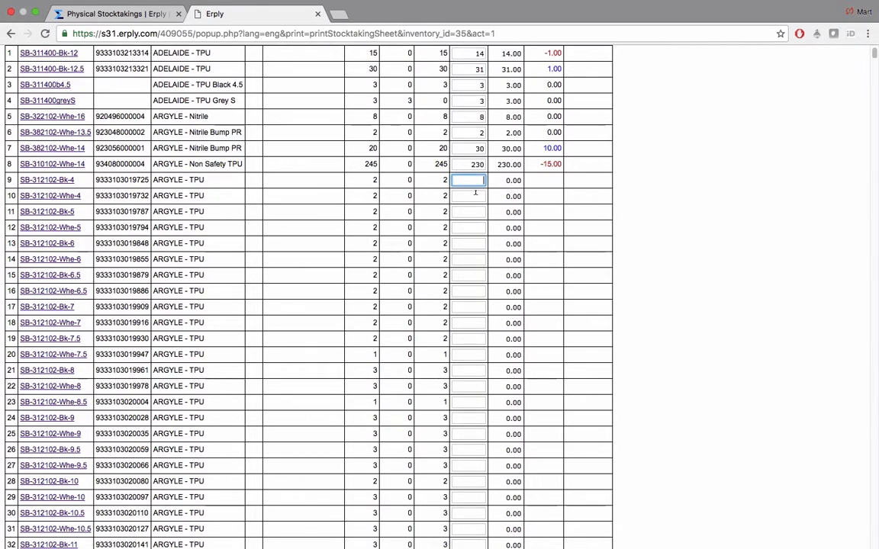
Fill every uncounted item with its default stock amount
scroll(875, 71, "down", 2)
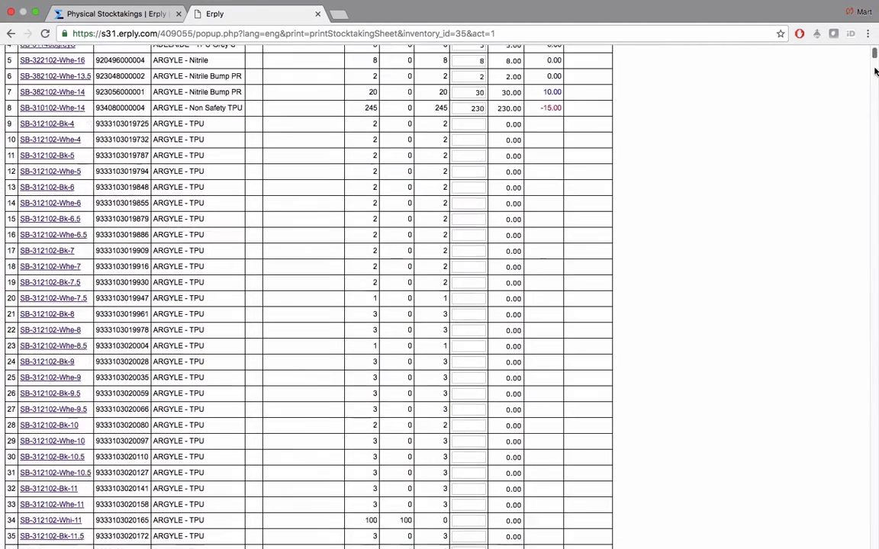
left_click_drag(876, 71, 876, 547)
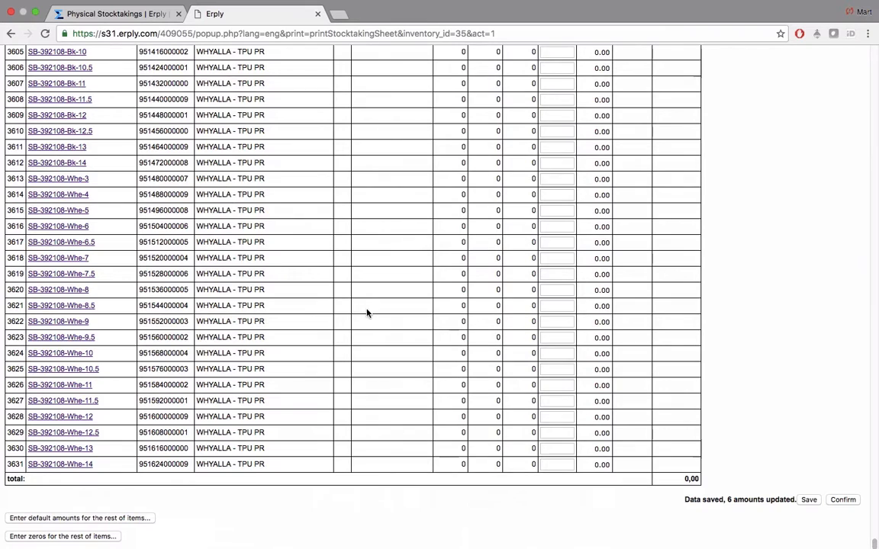
left_click(61, 519)
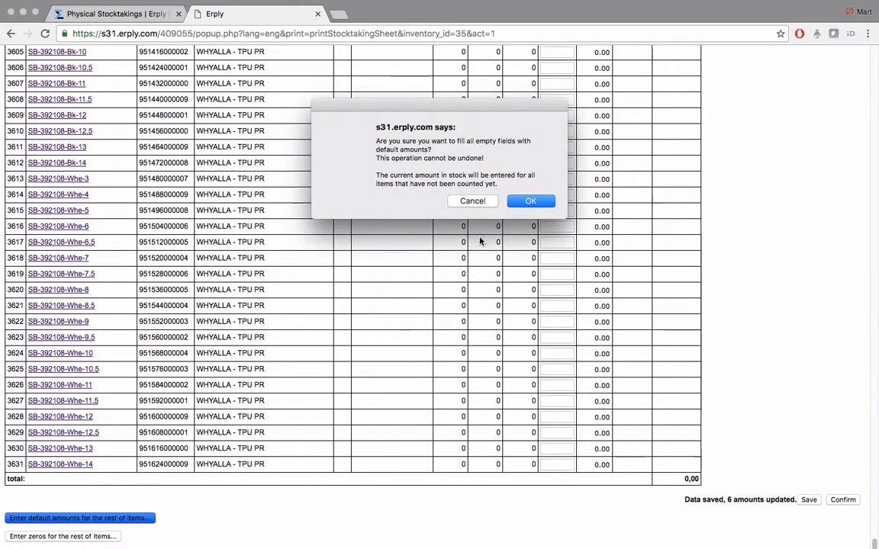
left_click(532, 202)
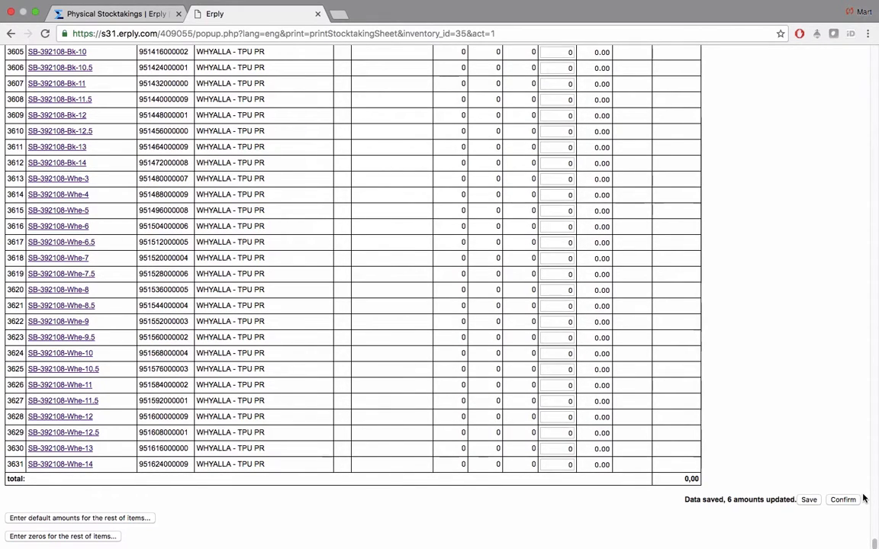
Check the filled-in counts, save them, and confirm stocktaking 35
left_click(564, 293)
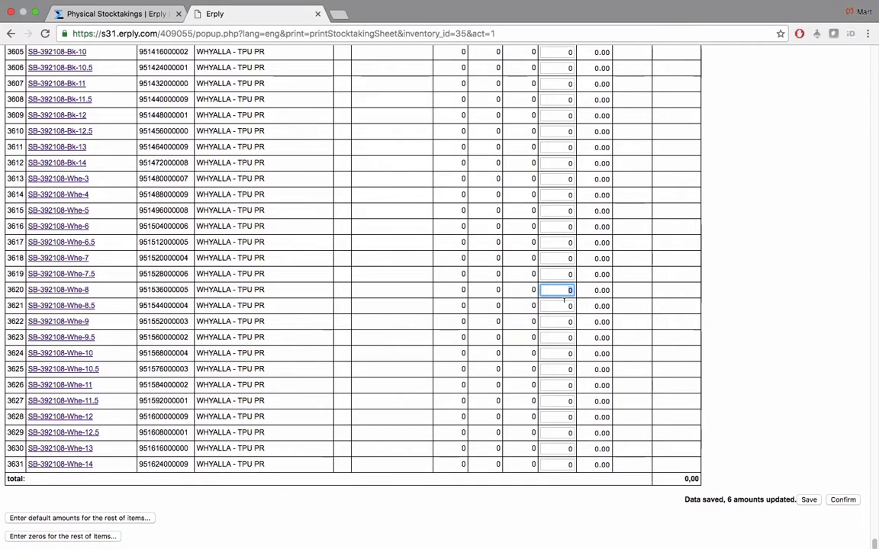
left_click(570, 314)
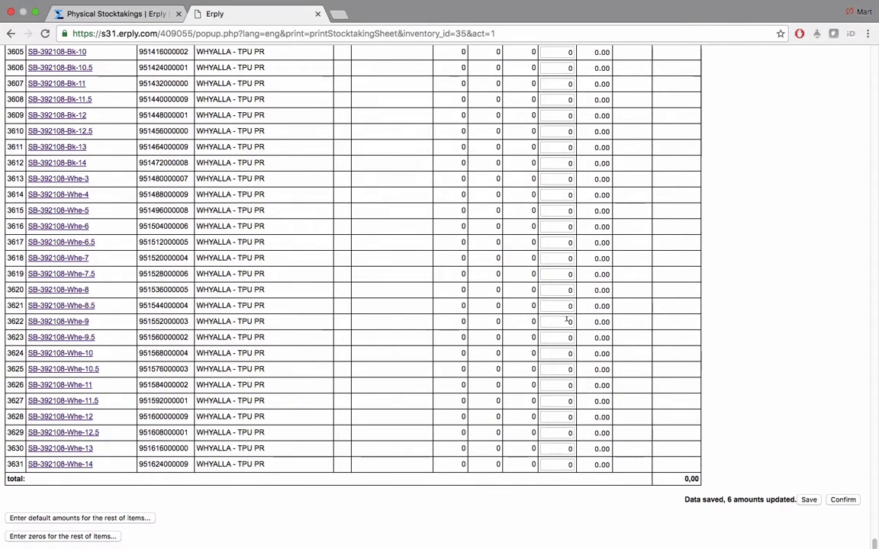
left_click(567, 320)
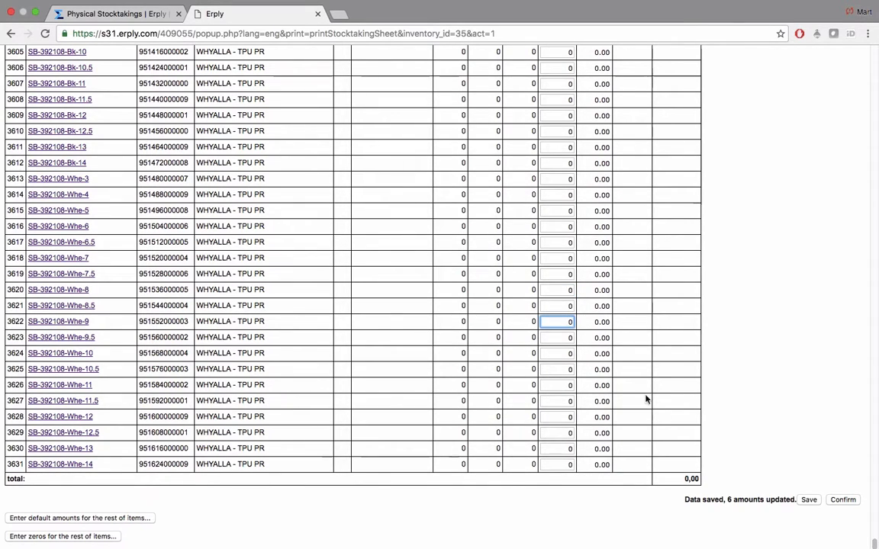
left_click(807, 500)
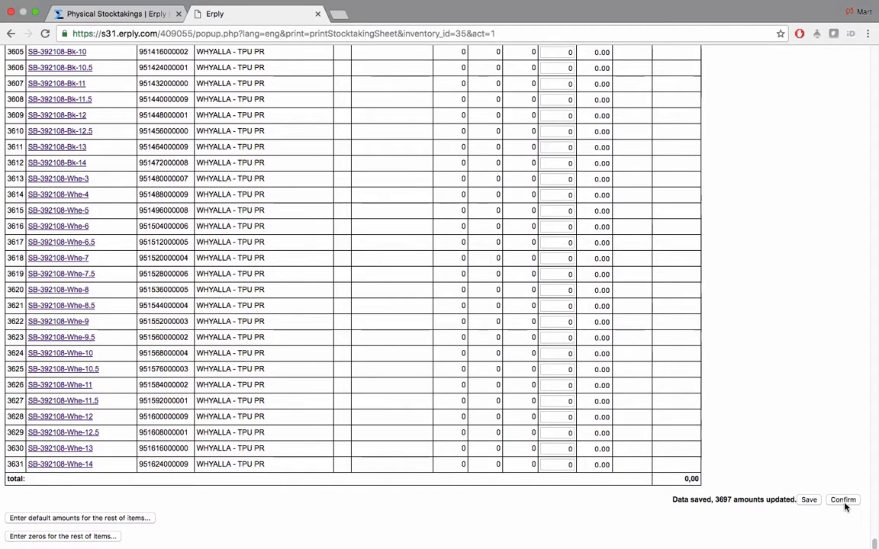
left_click(843, 501)
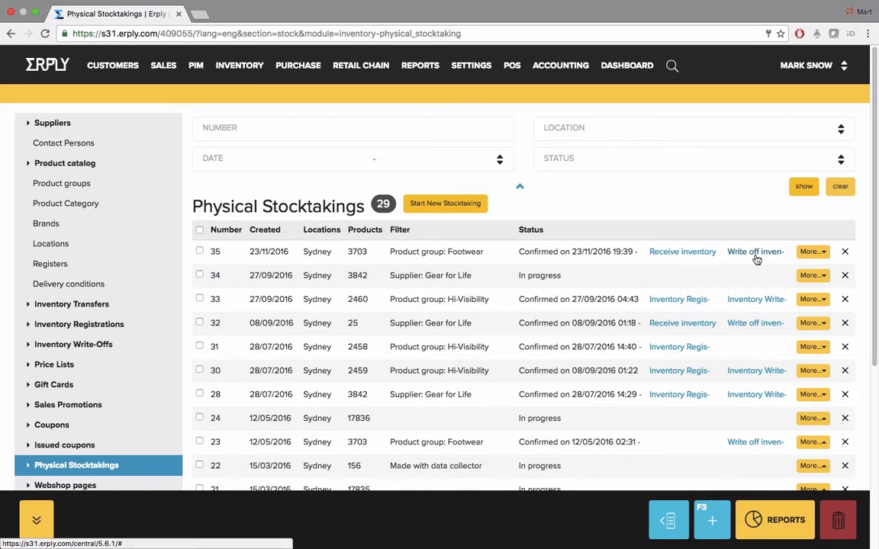
Register and confirm stocktaking 35's counted surplus, then bring up the Inventory menu
left_click(682, 252)
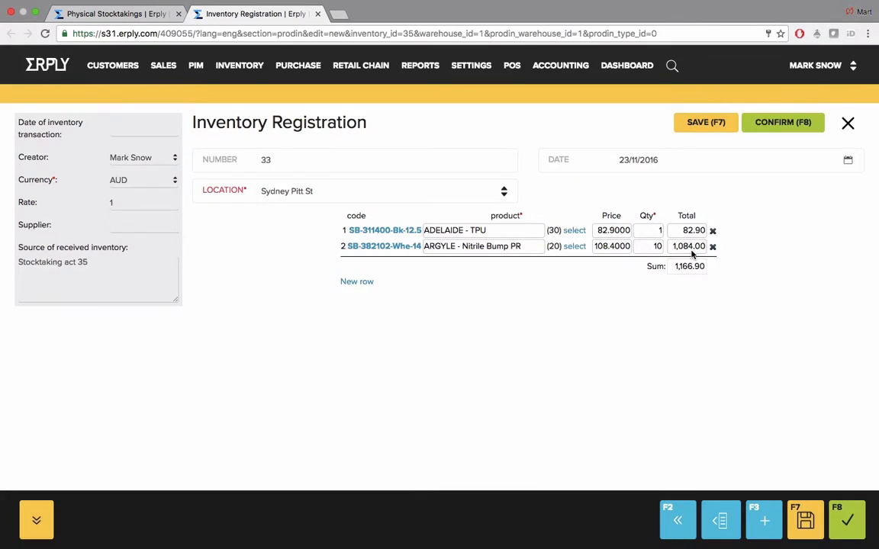
left_click(774, 127)
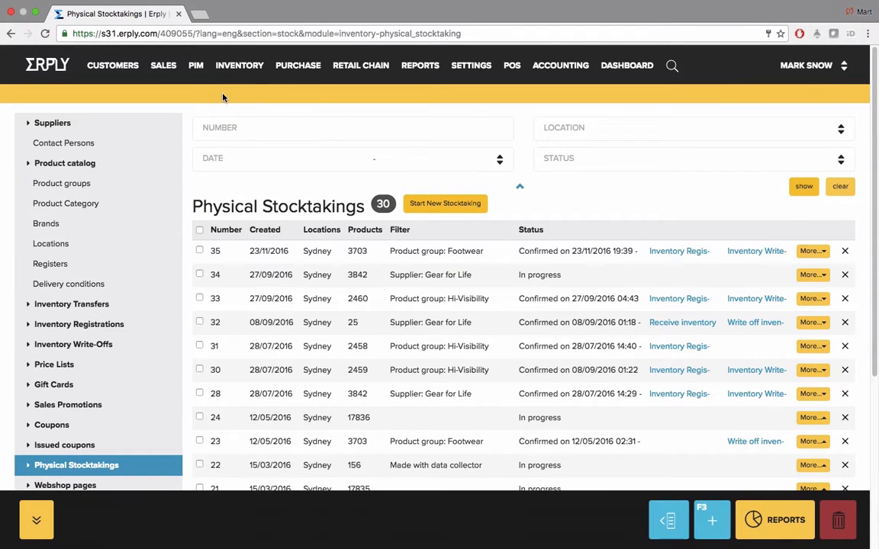
mouse_move(235, 69)
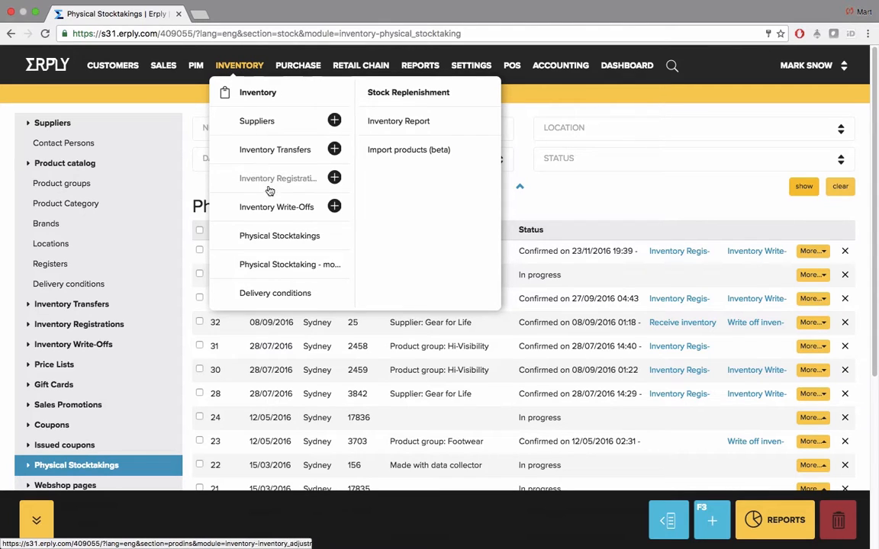
Open the mobile stocktaking data-collector address s31.erply.com/m/en in a new tab and switch to it
left_click(282, 265)
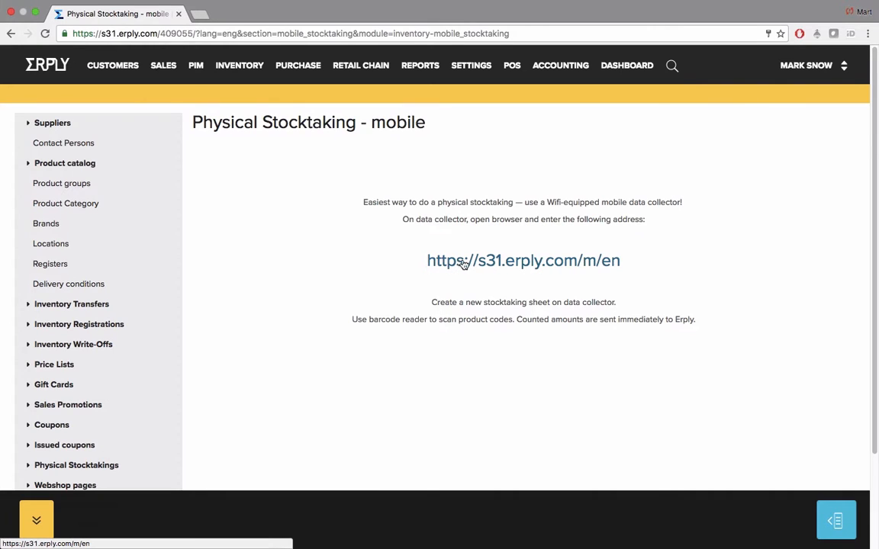
right_click(523, 264)
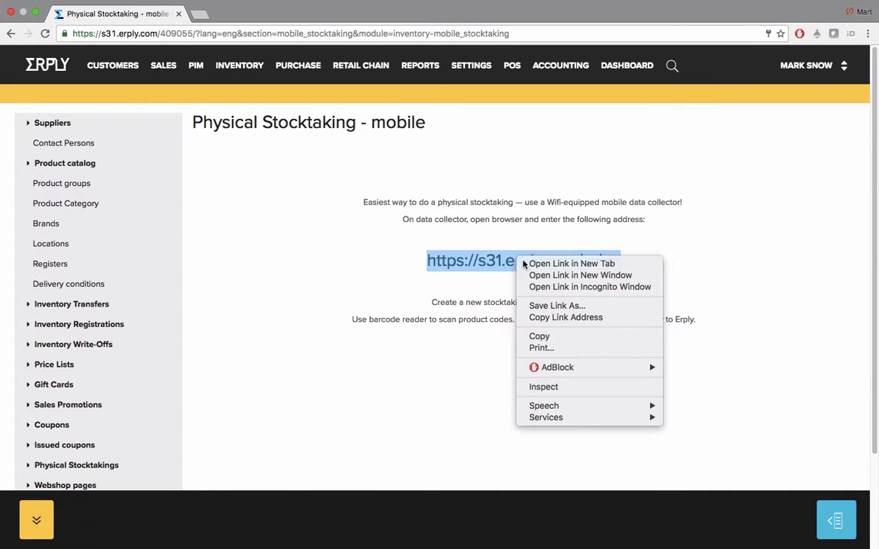
left_click(523, 263)
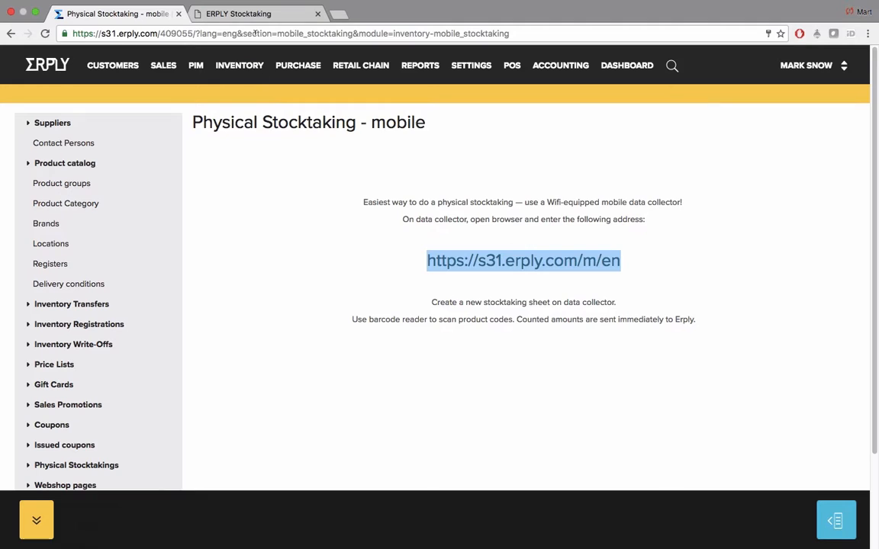
left_click(250, 15)
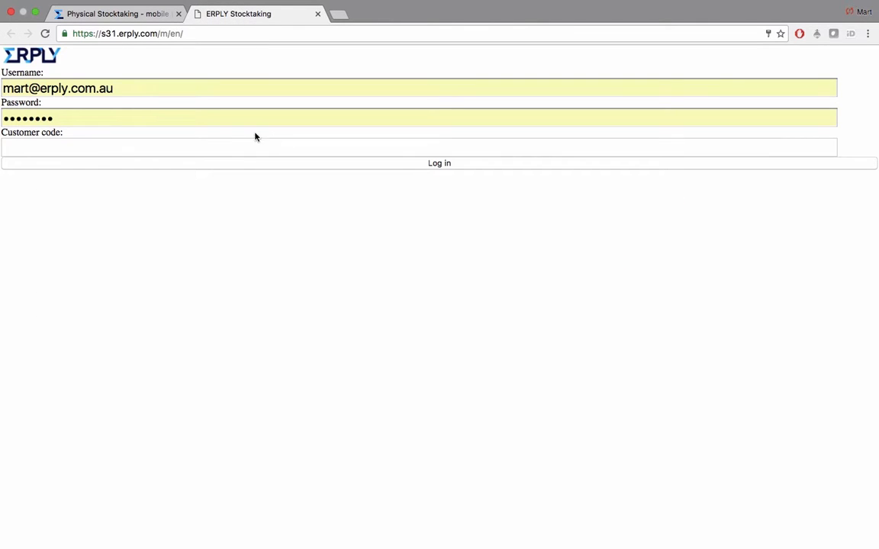
Log into mobile stocktaking using the company's customer code
left_click(204, 140)
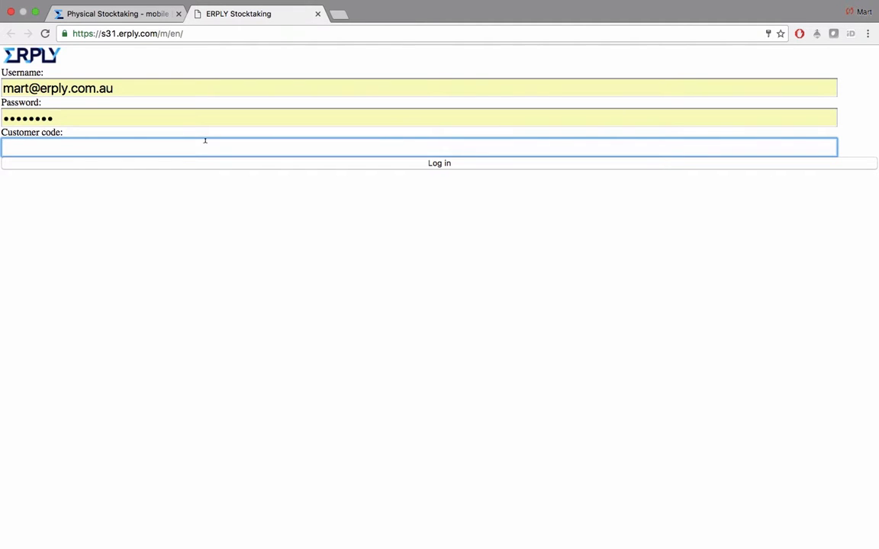
type("4090")
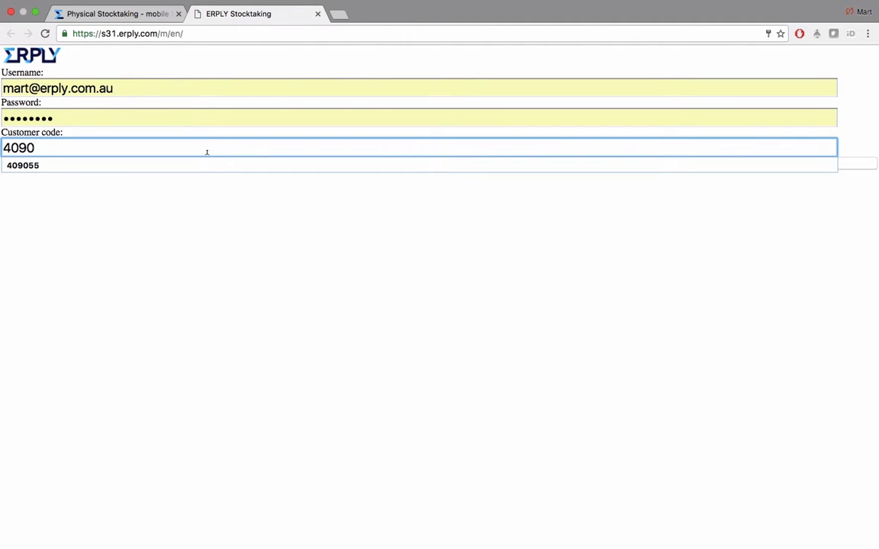
left_click(209, 166)
left_click(247, 165)
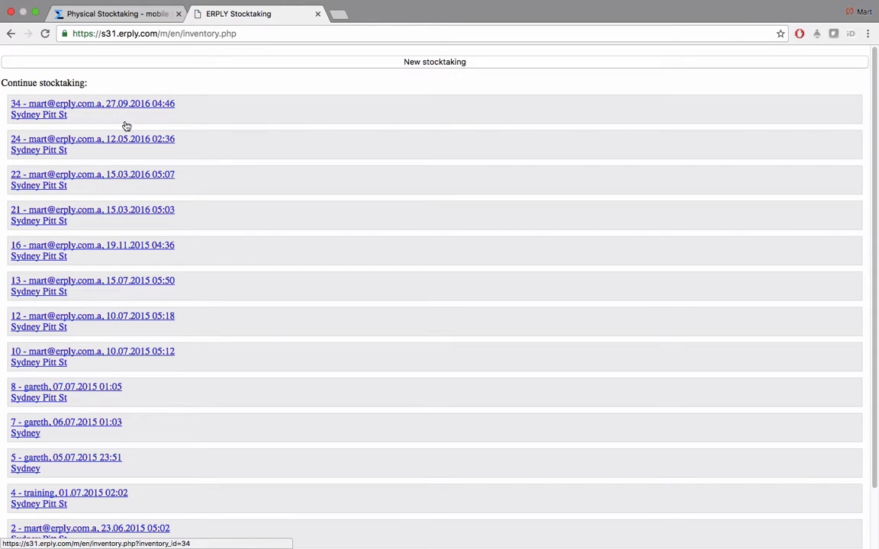
Start a new stocktaking for Sydney Pitt St and pass the successful-scan sound check
left_click(443, 63)
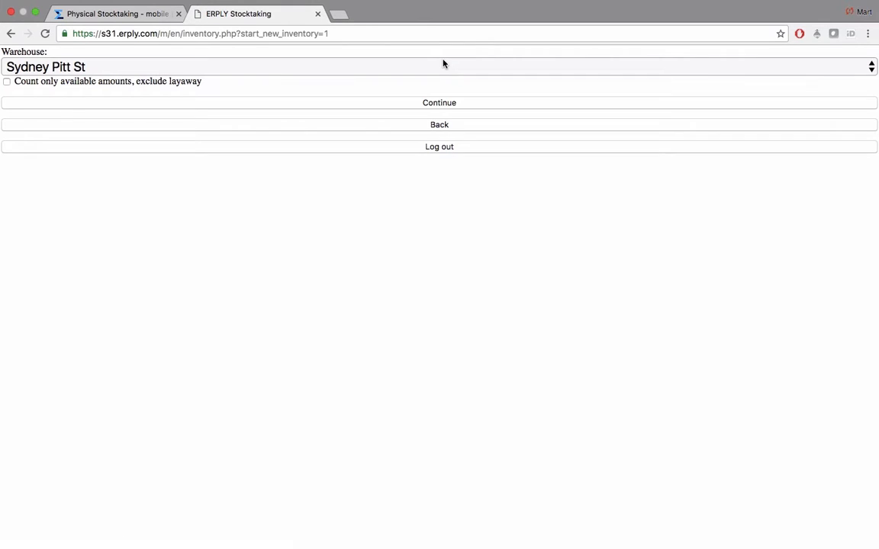
left_click(360, 70)
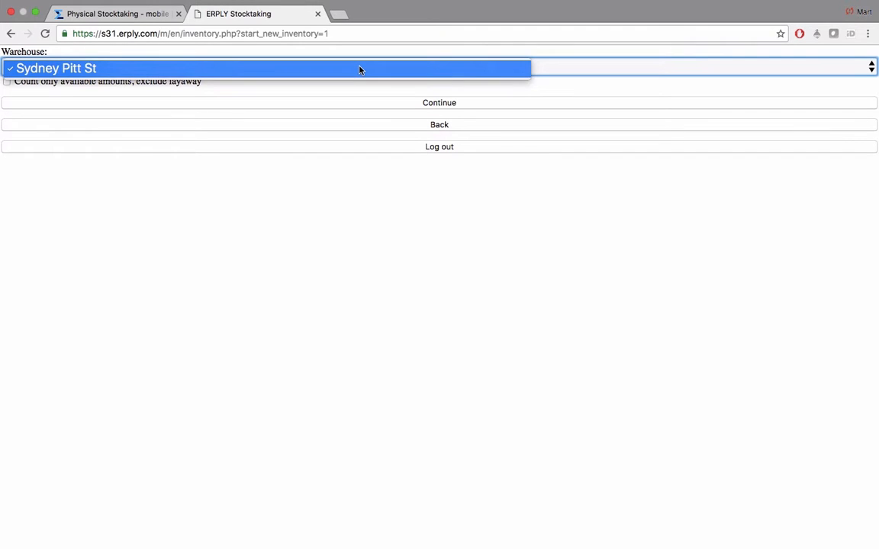
left_click(360, 69)
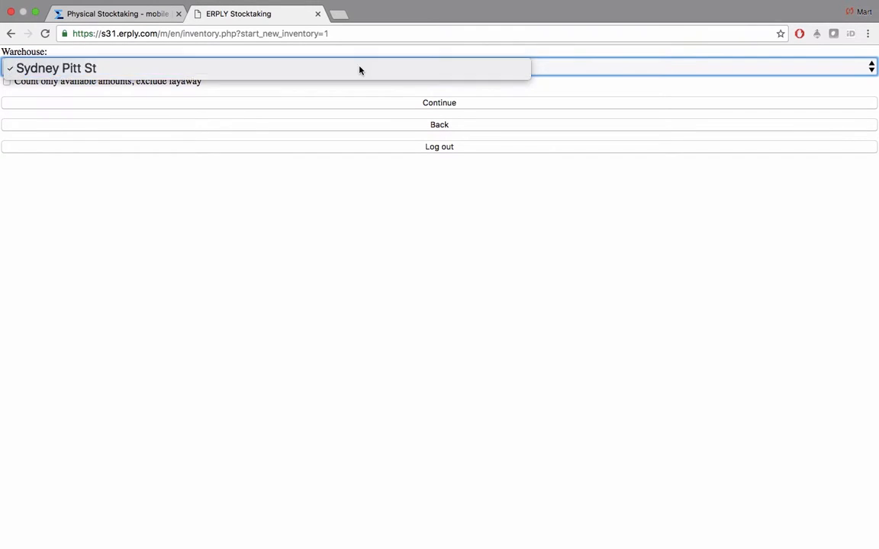
left_click(391, 104)
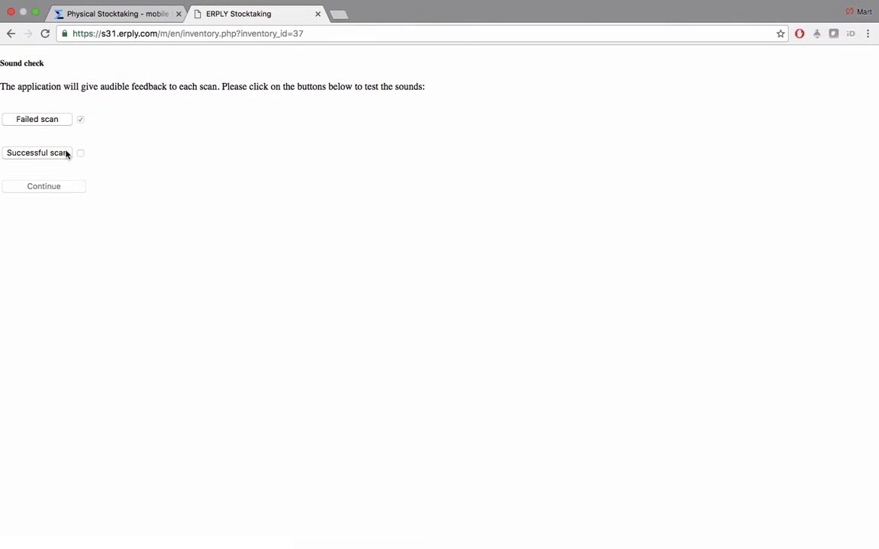
left_click(66, 153)
left_click(67, 188)
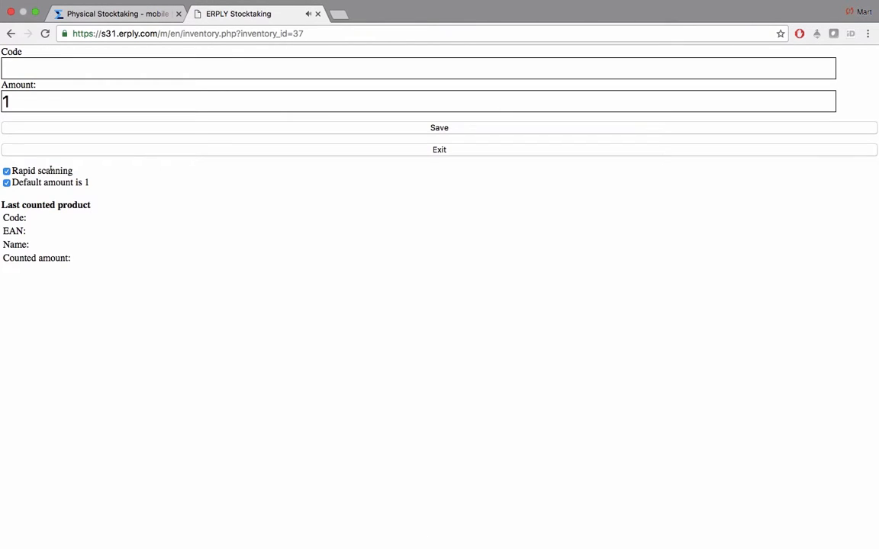
left_click(7, 172)
left_click(59, 69)
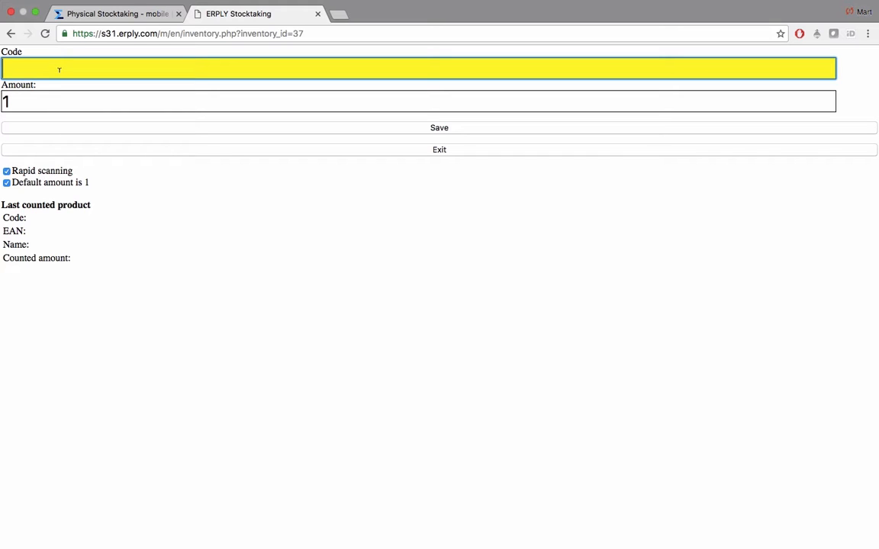
type("9333108019787")
key("Return")
type("9333103019787")
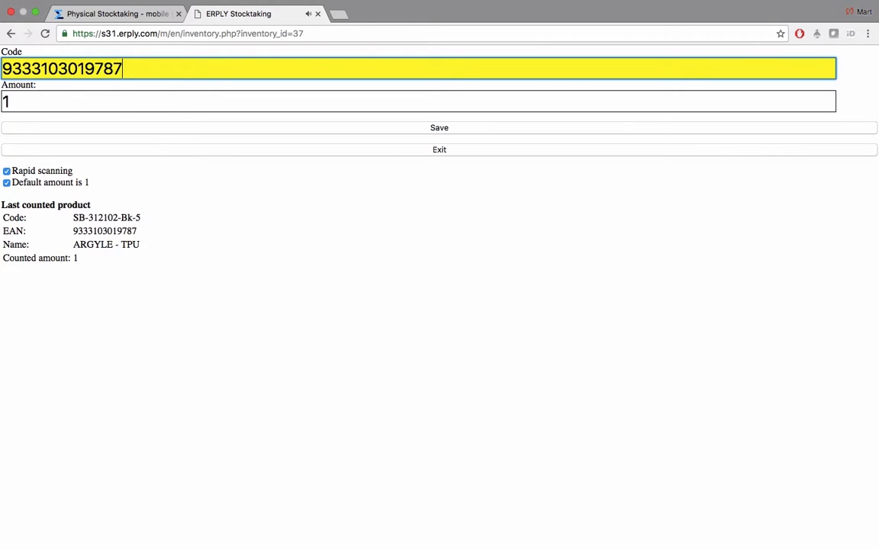
key("Return")
type("9333103019787")
key("Return")
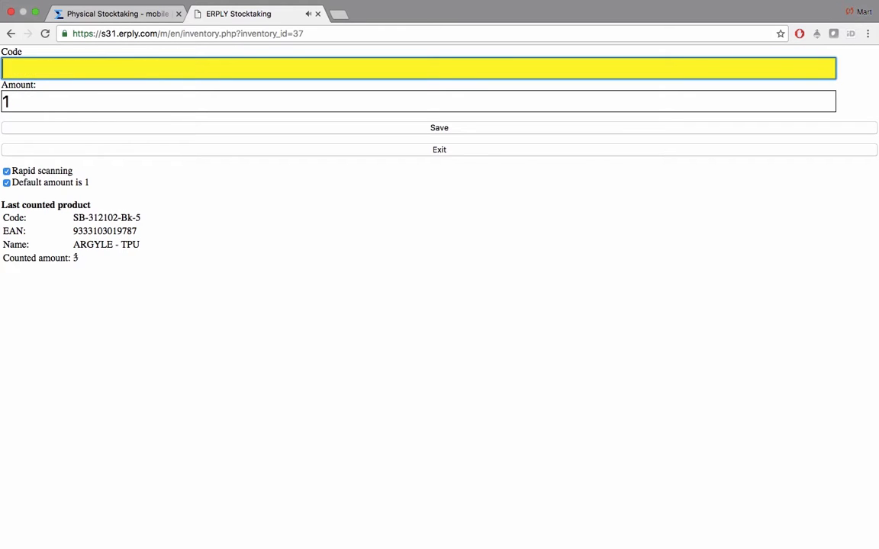
type("9333103019787")
key("Return")
Turn off rapid scanning, scan once more and save the ARGYLE - TPU count as 6
left_click(6, 171)
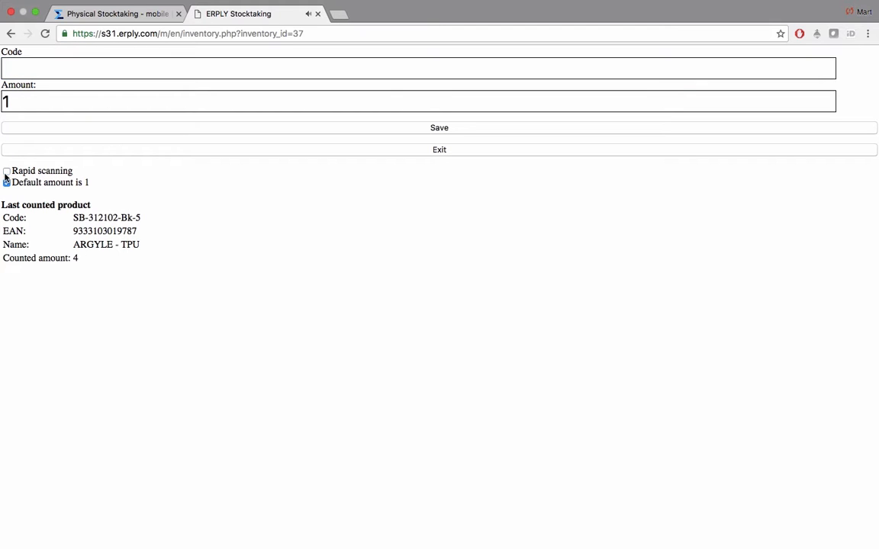
left_click(61, 67)
type("9333103019787")
key("Return")
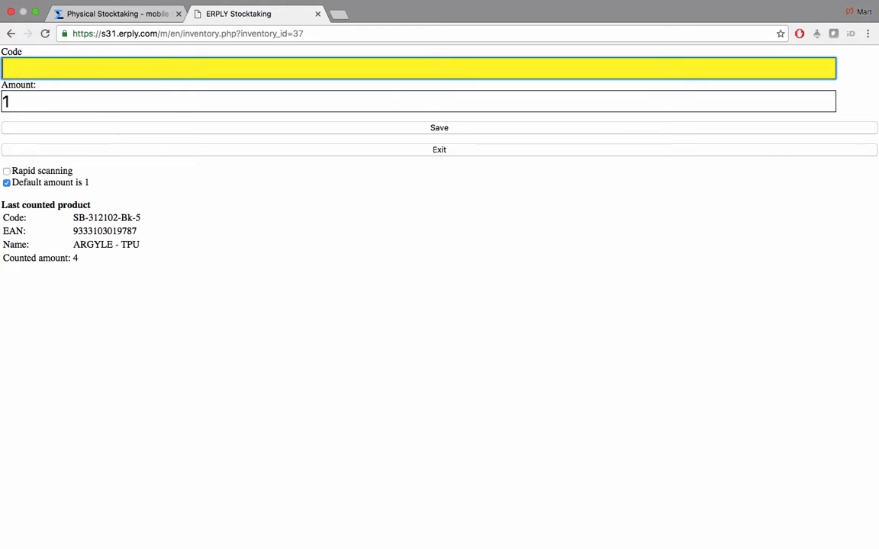
left_click_drag(87, 130, 64, 131)
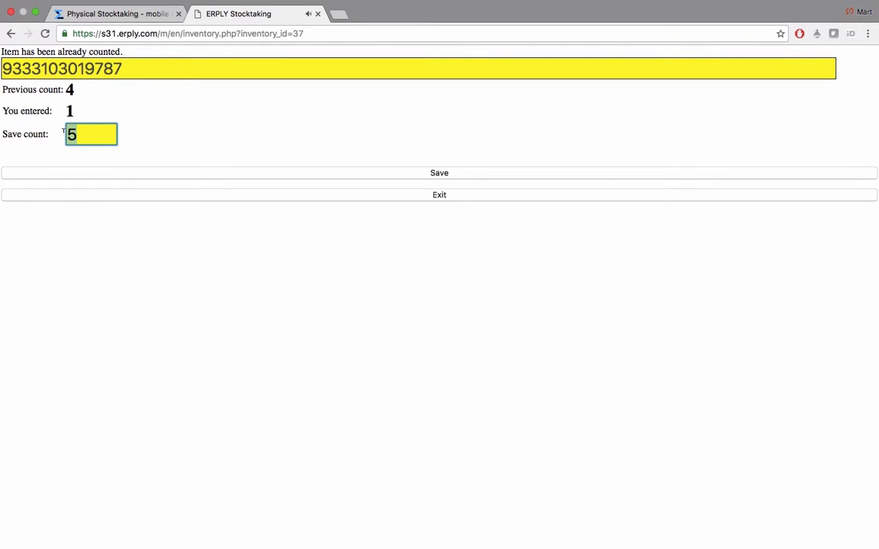
type("6")
left_click(405, 172)
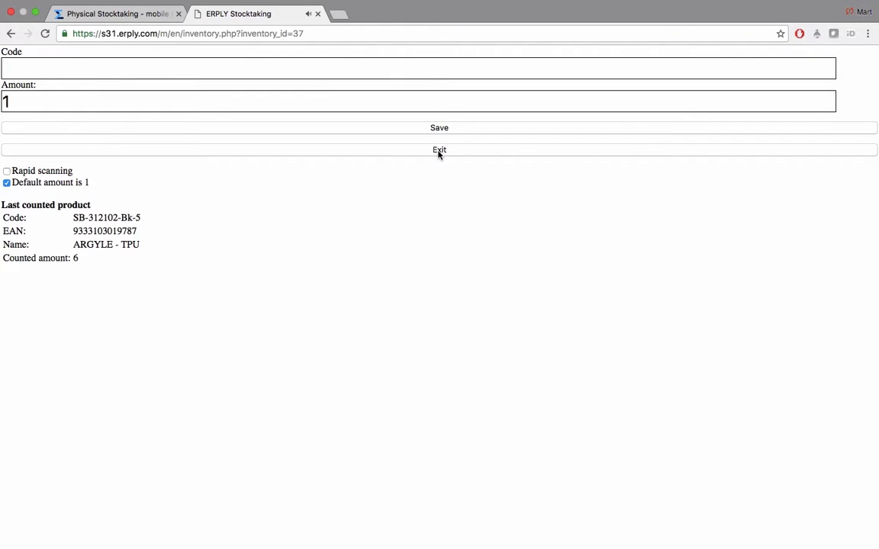
Exit scanning, log out of mobile stocktaking and close its tab
left_click_drag(95, 245, 130, 244)
left_click(130, 245)
left_click(416, 151)
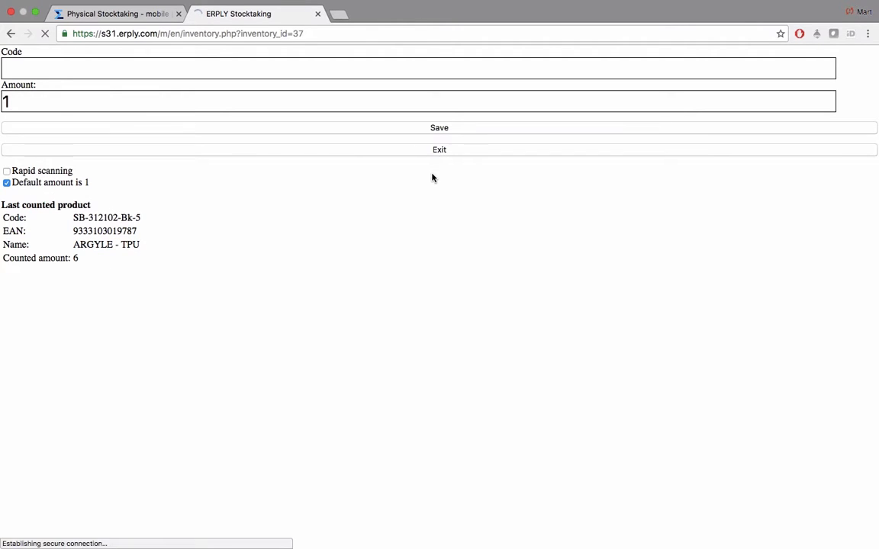
scroll(432, 177, "down", 3)
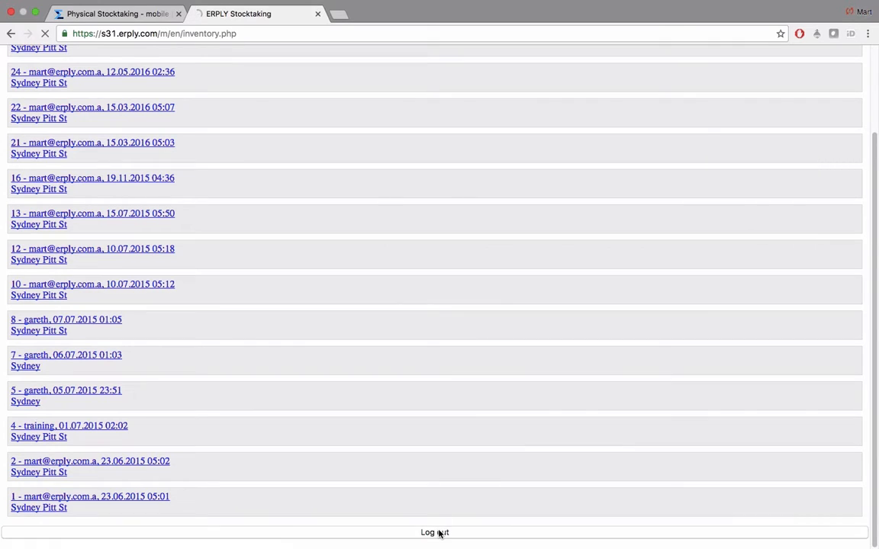
left_click(438, 531)
left_click(318, 15)
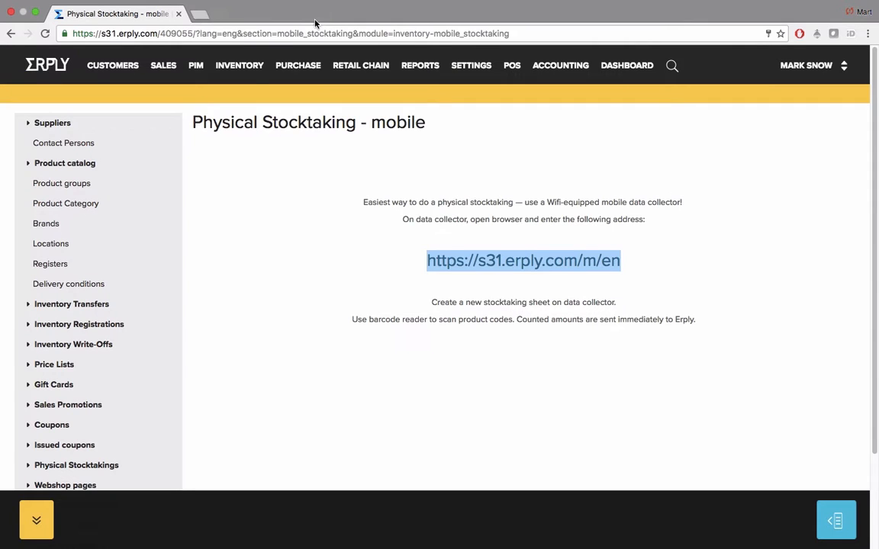
Open the report for data-collector stocktaking 37 and review its counted amount and difference
mouse_move(230, 65)
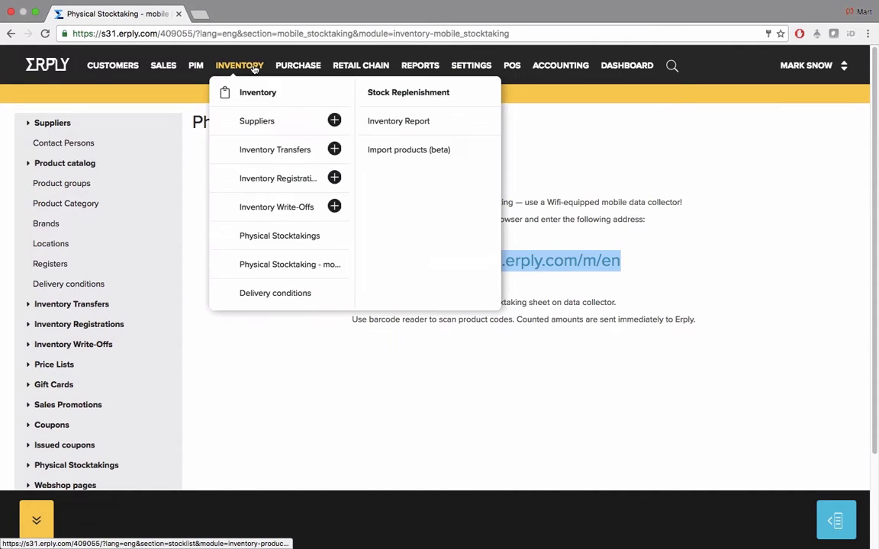
left_click(279, 237)
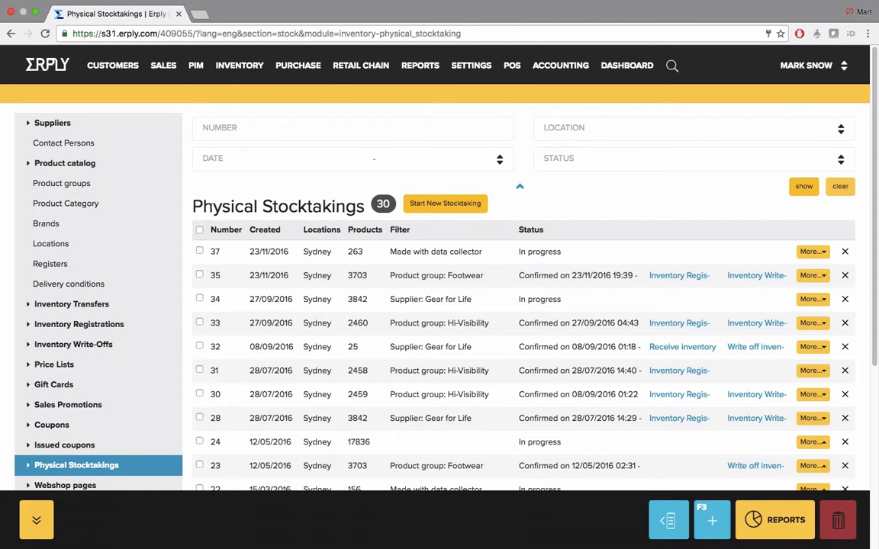
left_click(439, 257)
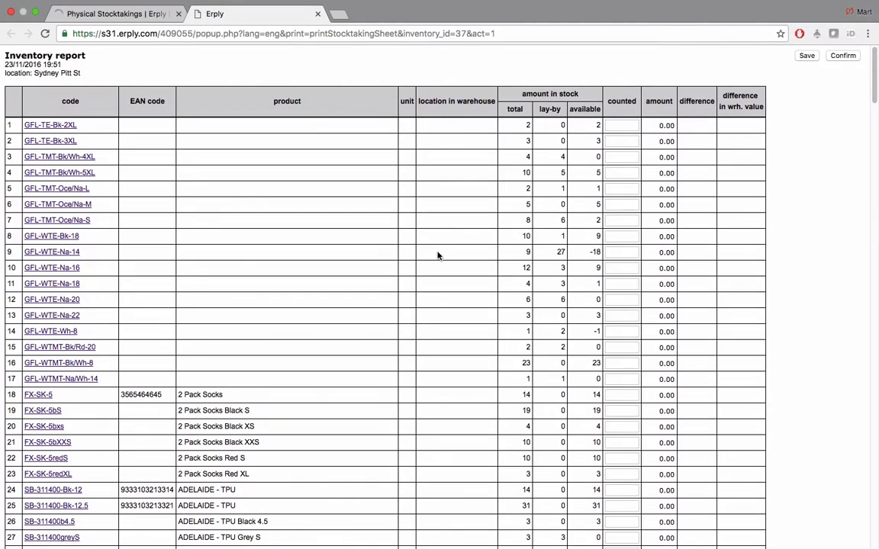
scroll(438, 256, "down", 10)
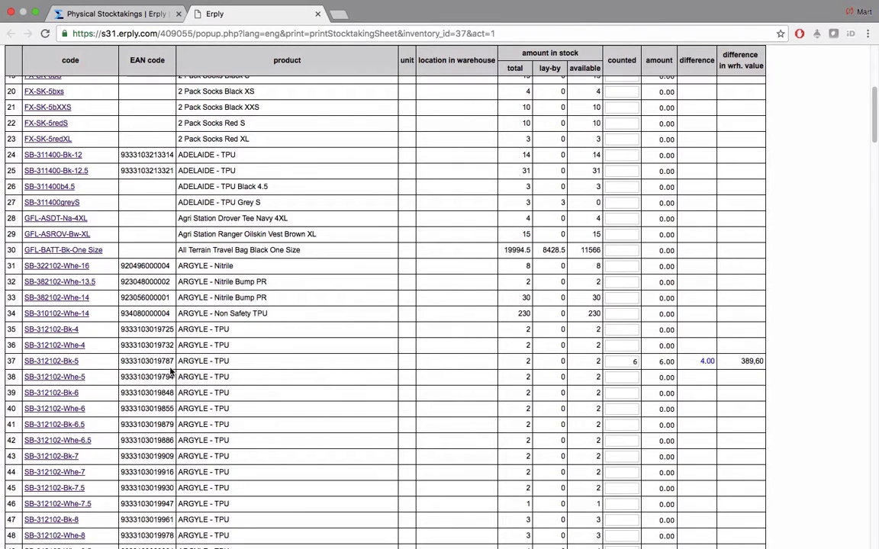
left_click_drag(138, 356, 753, 360)
left_click(756, 361)
scroll(759, 361, "up", 5)
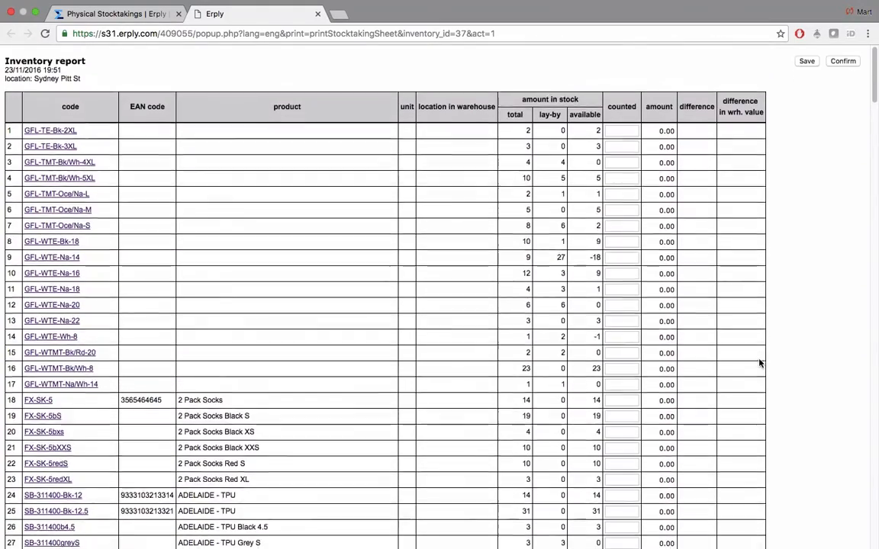
Confirm stocktaking 37 and the registration receiving 4 ARGYLE - TPU worth 389.60
left_click(843, 61)
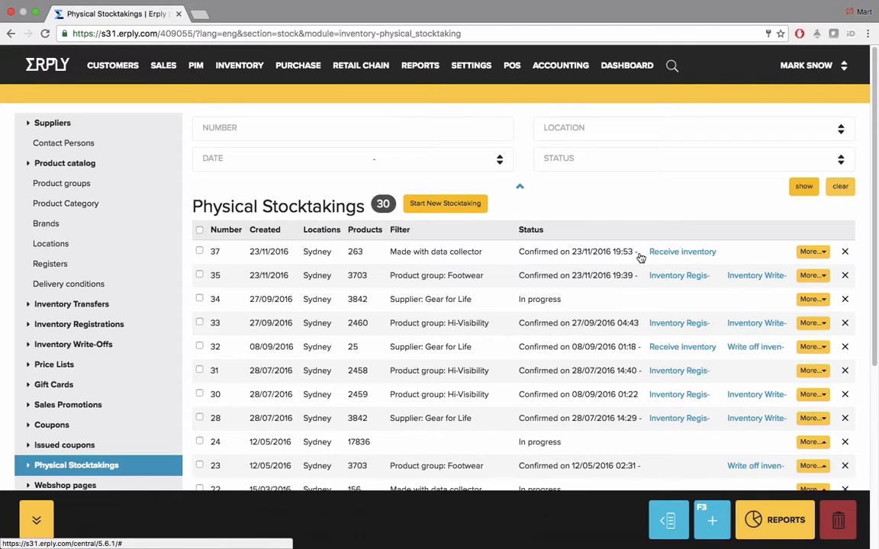
left_click(654, 255)
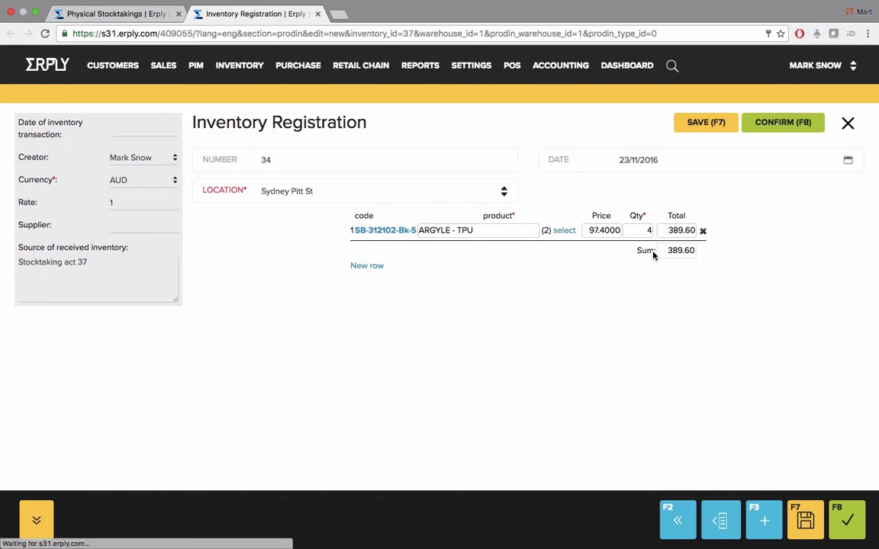
left_click(765, 128)
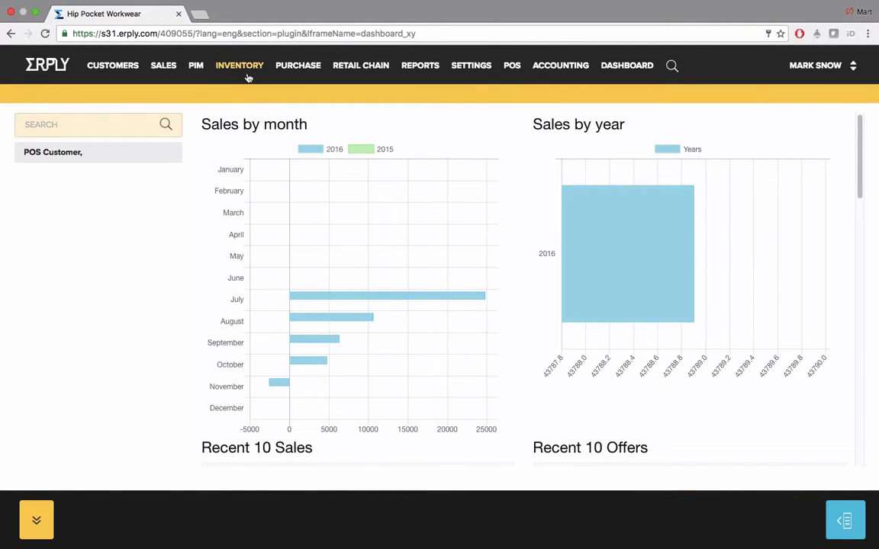
Create and save a delivery condition named 'Pick up' with code 3
mouse_move(246, 67)
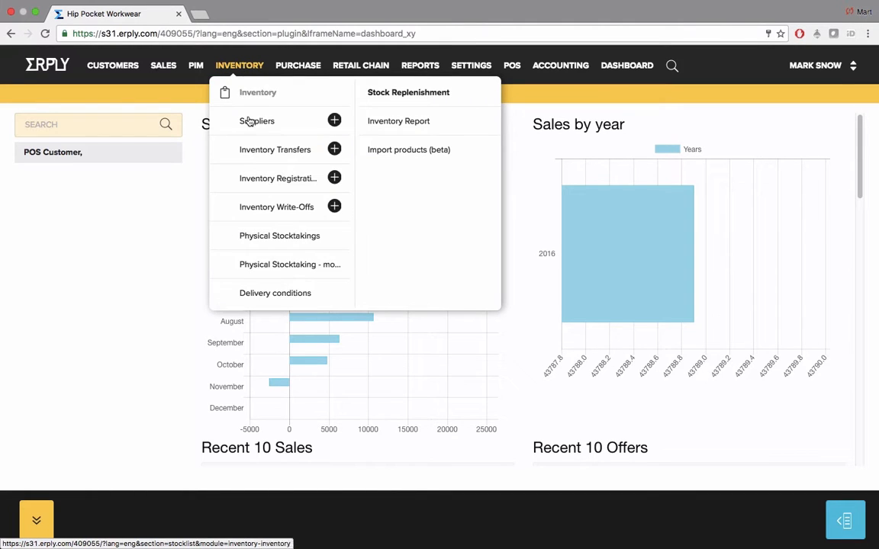
left_click(278, 294)
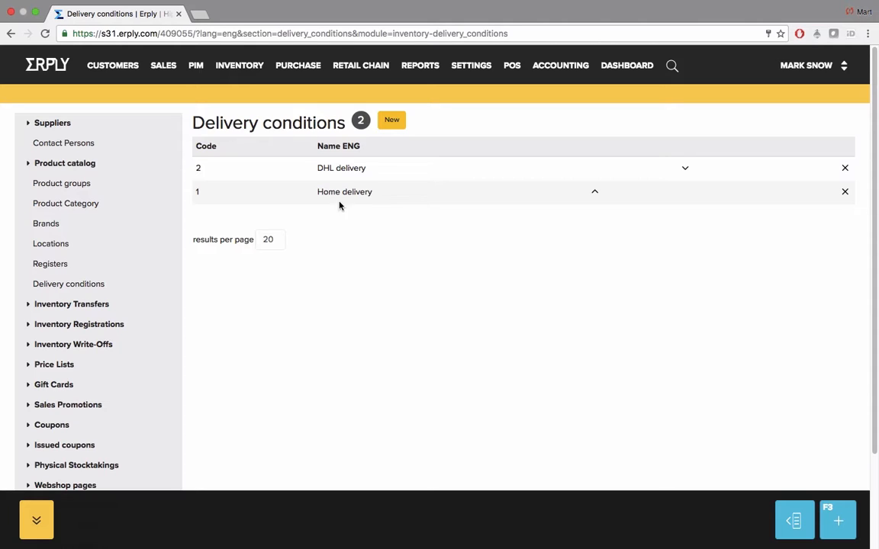
left_click(392, 123)
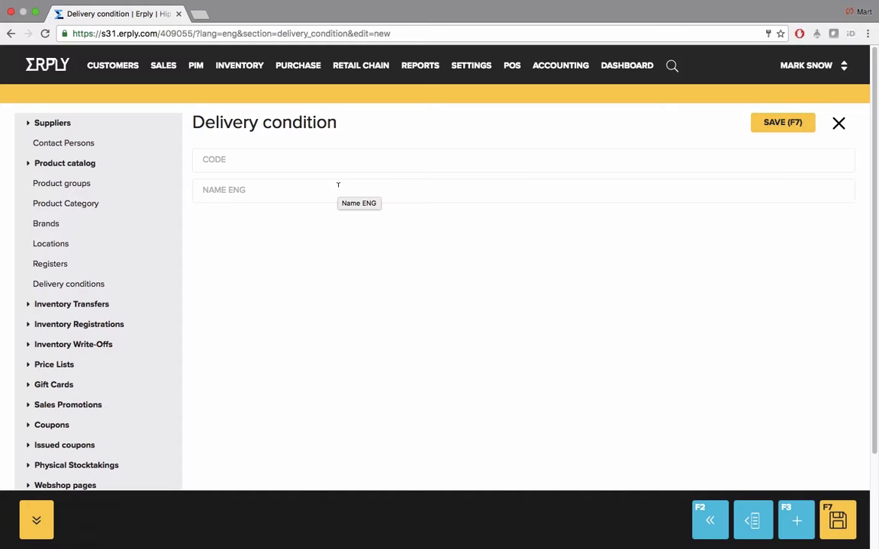
left_click(338, 184)
type("Pick ")
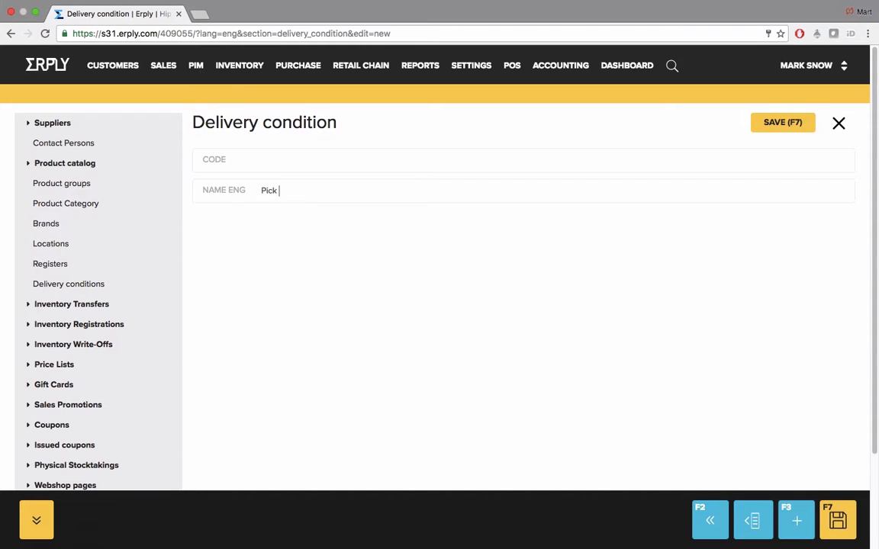
type("up3")
left_click(794, 123)
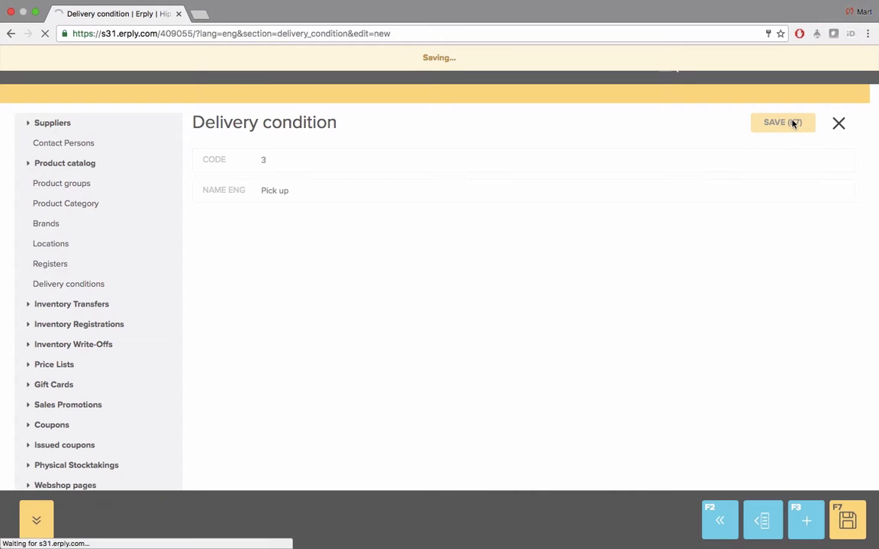
left_click(838, 122)
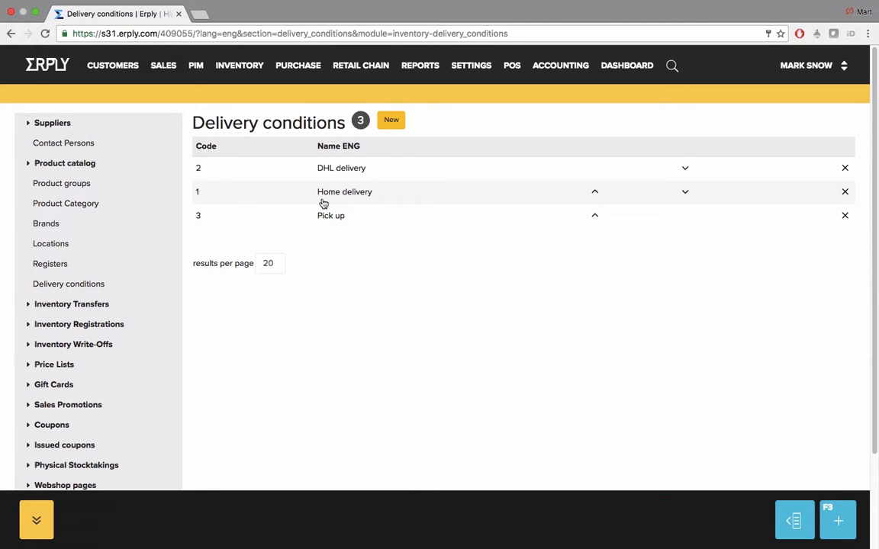
mouse_move(164, 69)
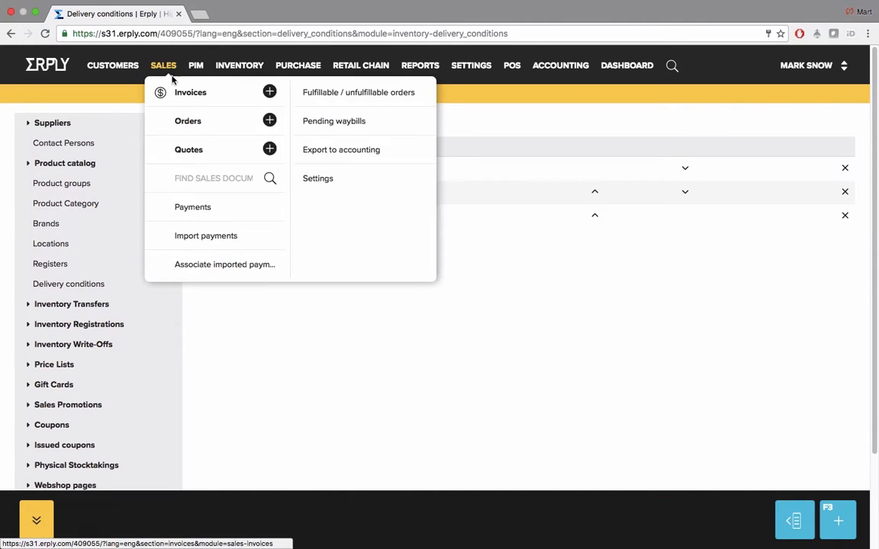
On a new tax invoice, set Delivery conditions to Pick up, then return to the dashboard
left_click(270, 92)
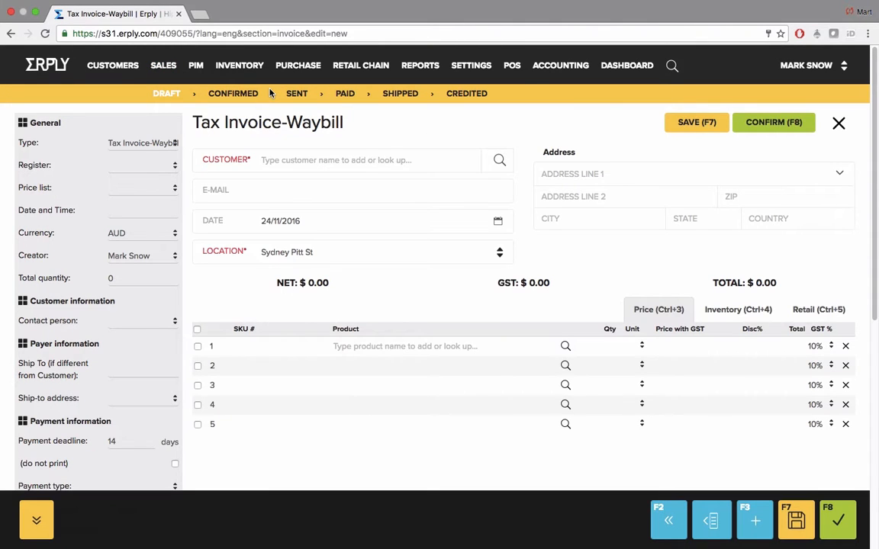
scroll(176, 229, "down", 4)
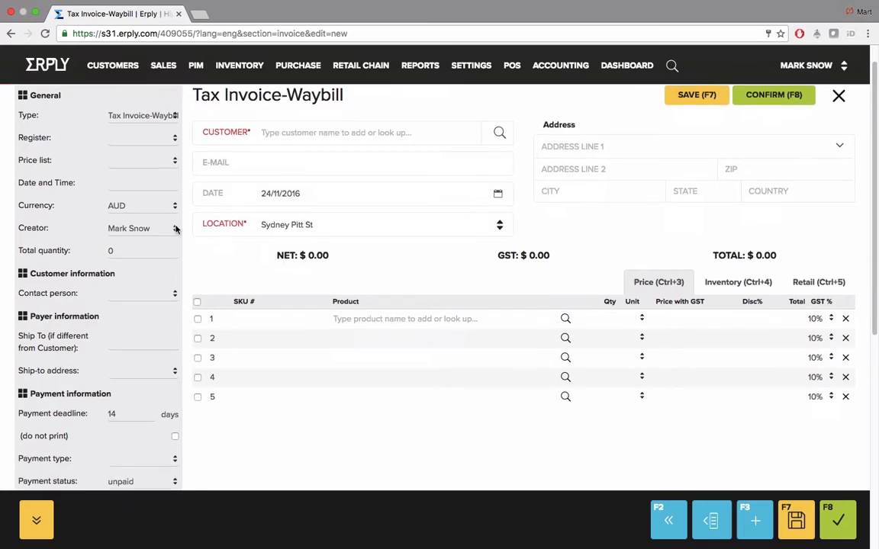
scroll(175, 229, "down", 5)
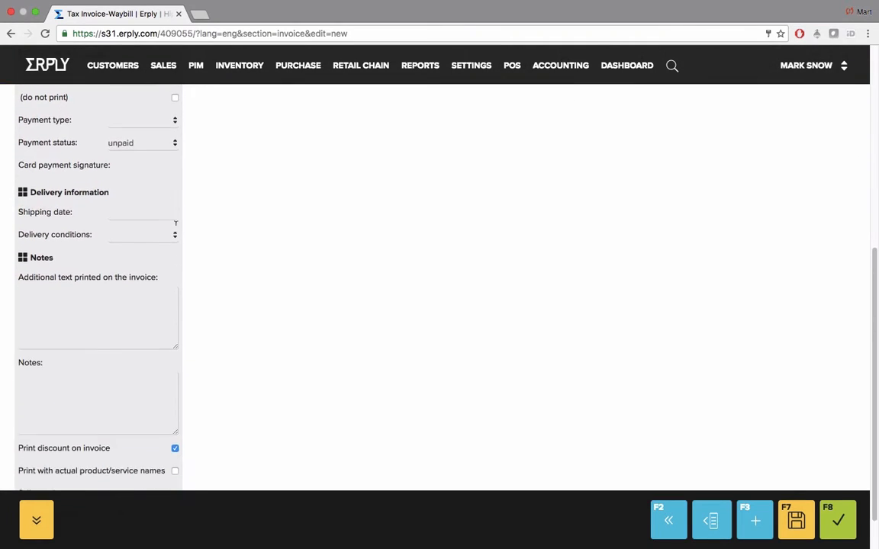
left_click_drag(55, 186, 104, 186)
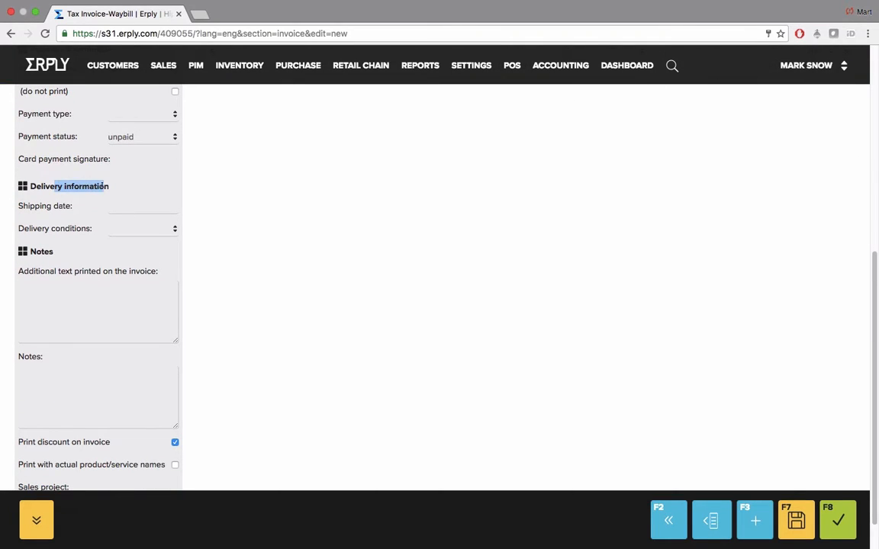
left_click(103, 186)
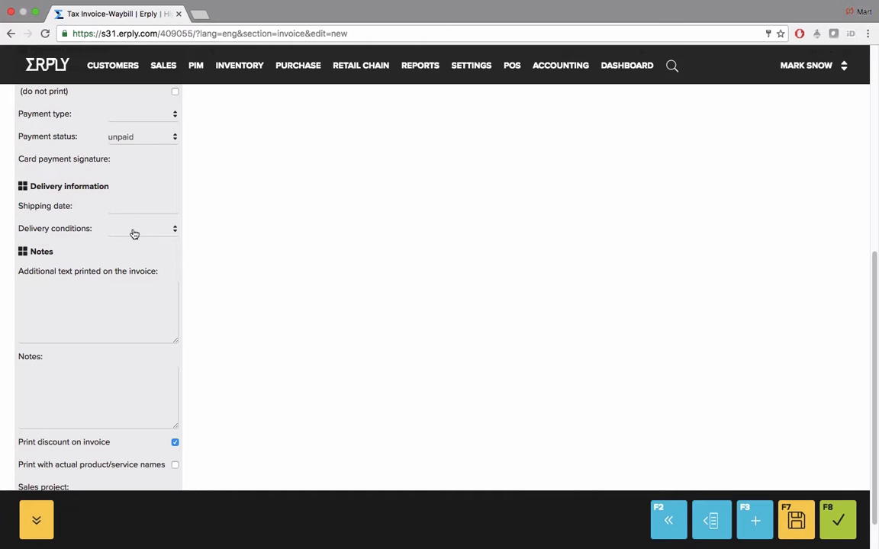
left_click(135, 232)
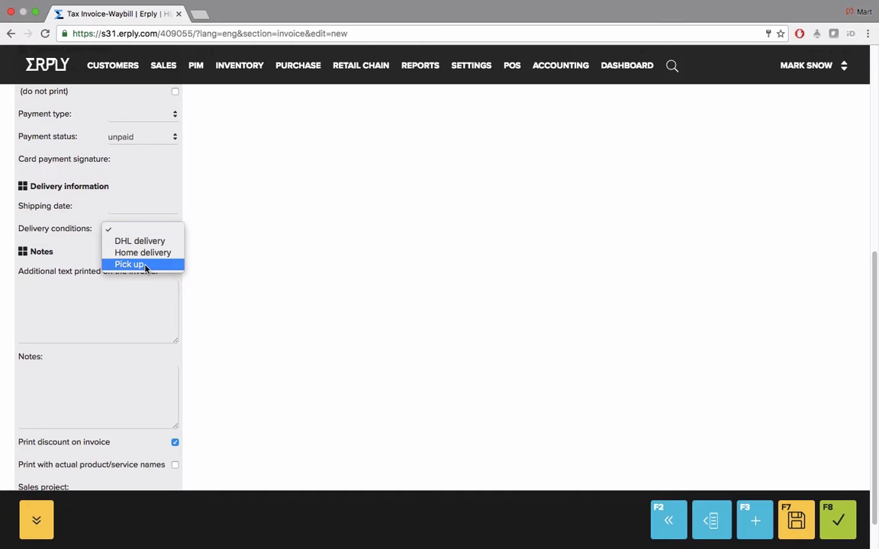
left_click(145, 264)
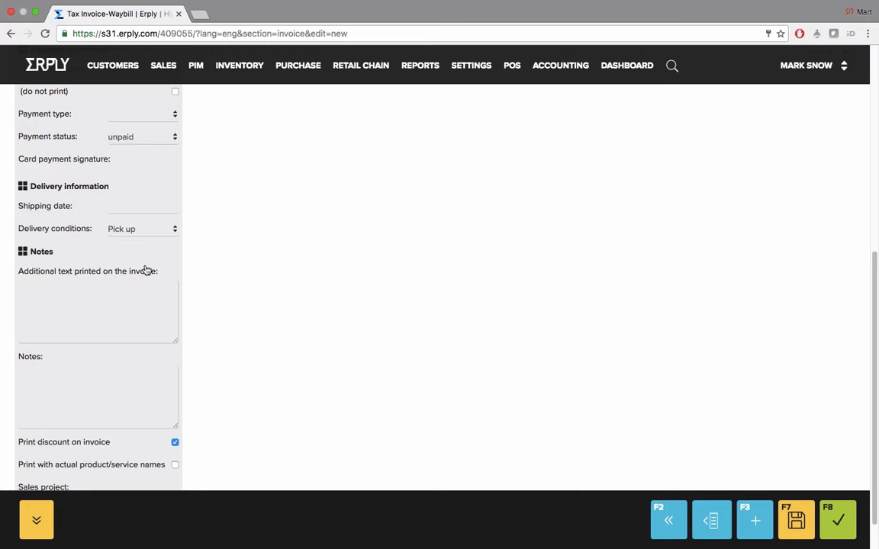
left_click(628, 67)
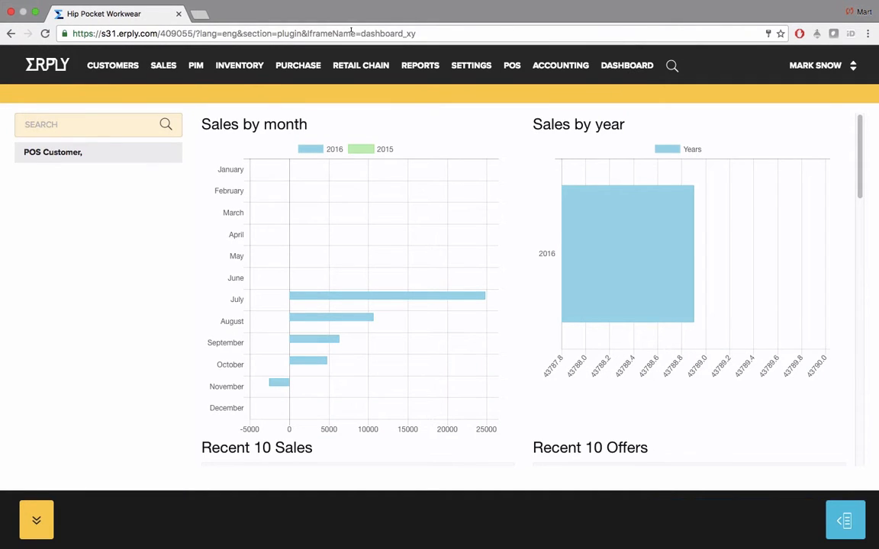
mouse_move(241, 76)
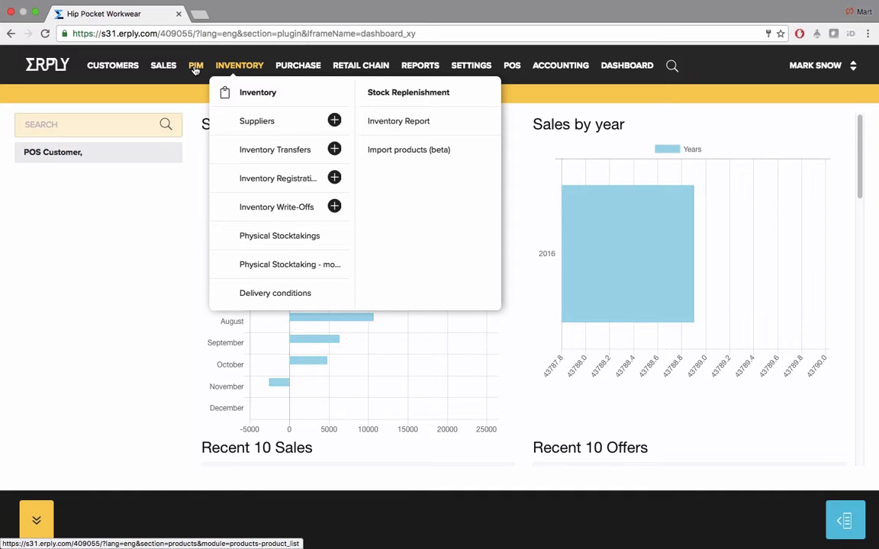
Search the product catalog for 'gfl product' with matrix variations shown
mouse_move(195, 70)
left_click(217, 91)
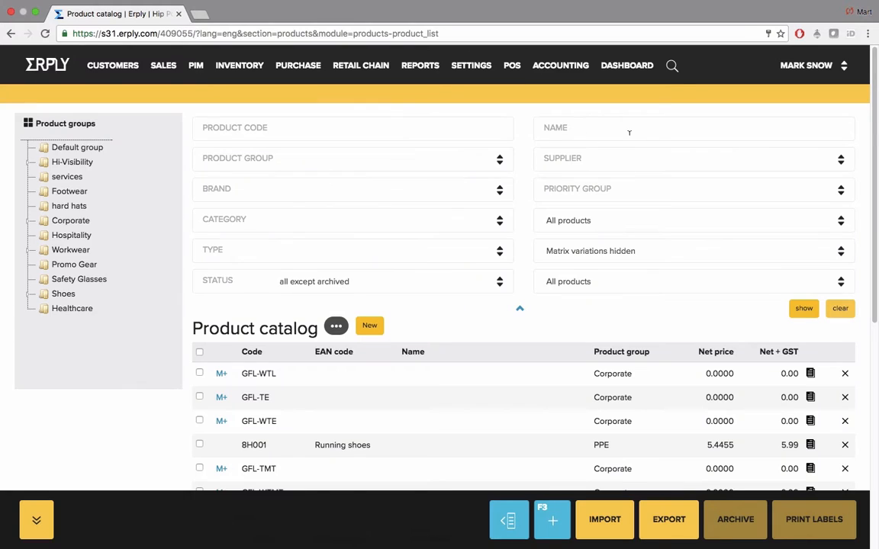
left_click(630, 129)
type("gfl product")
right_click(667, 244)
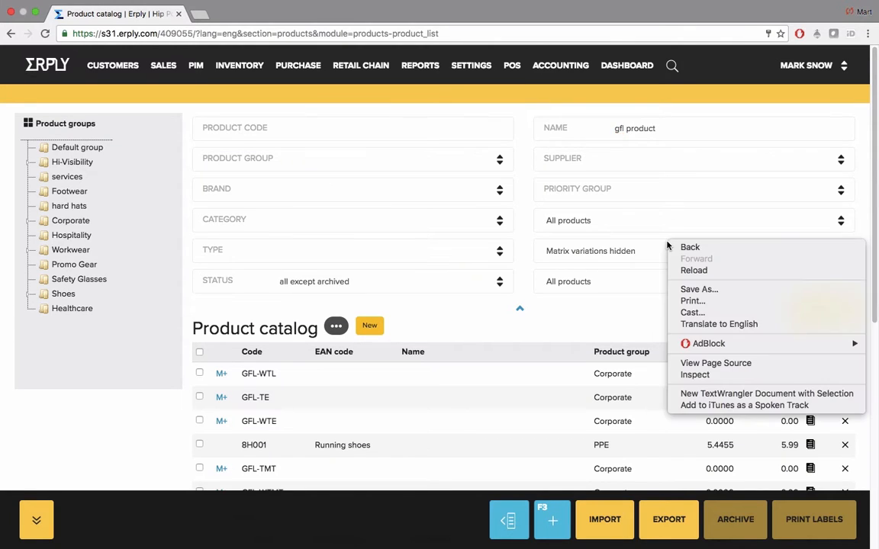
left_click(642, 257)
left_click(642, 256)
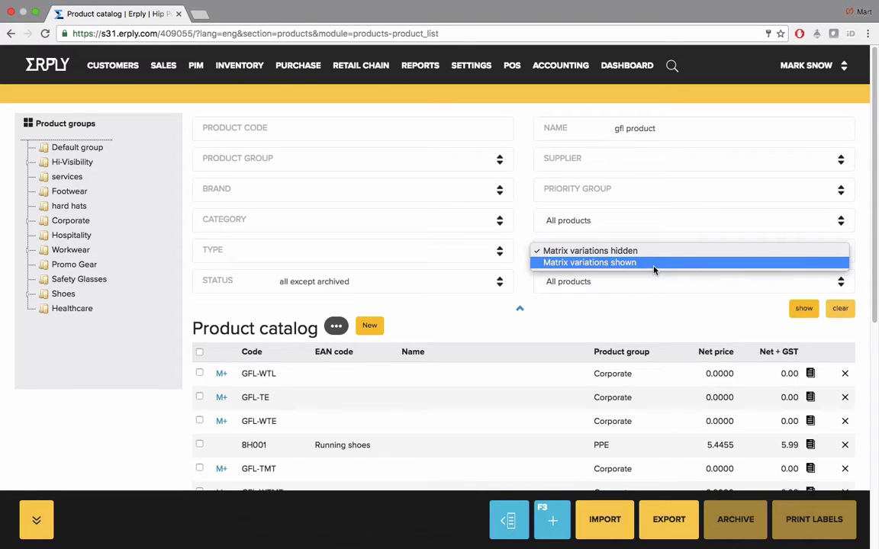
left_click(653, 268)
left_click(803, 308)
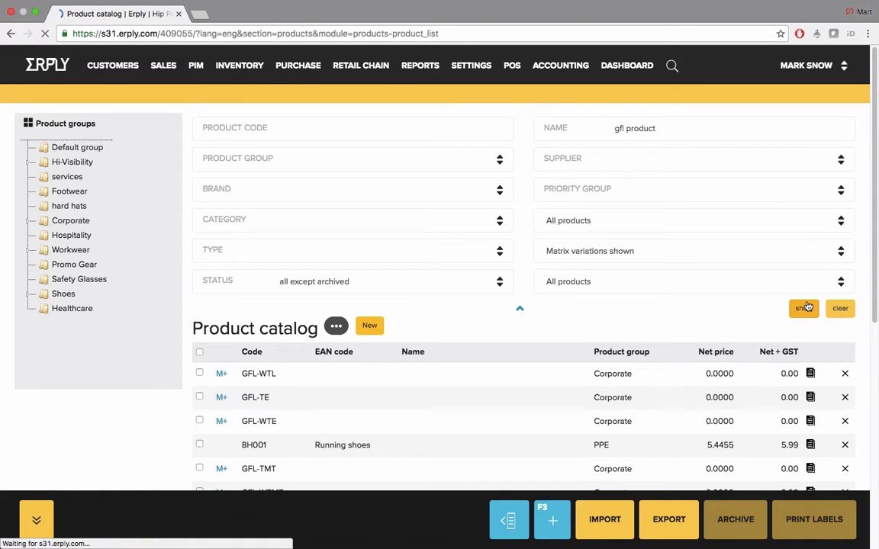
Open GFL-WTE-Na-14's inventory: Sydney Pitt St reorder point 1, restock level 10
left_click(476, 374)
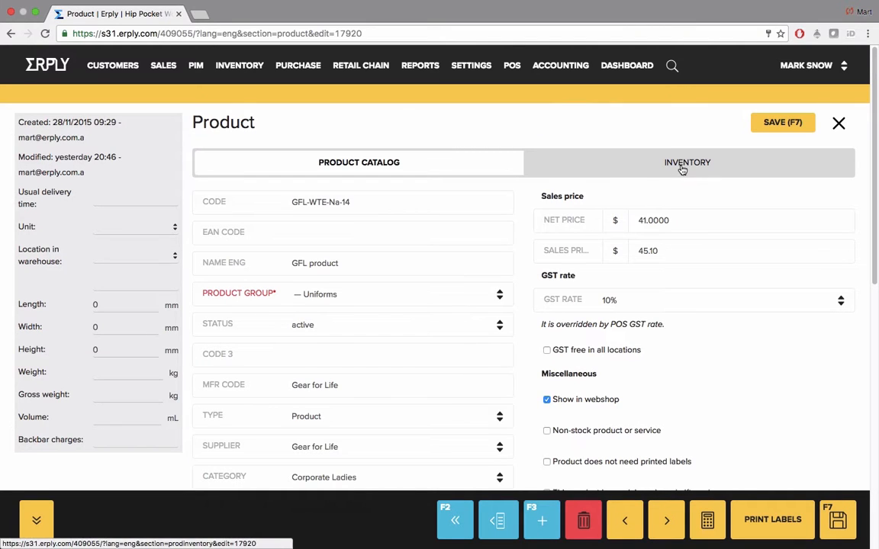
left_click(682, 169)
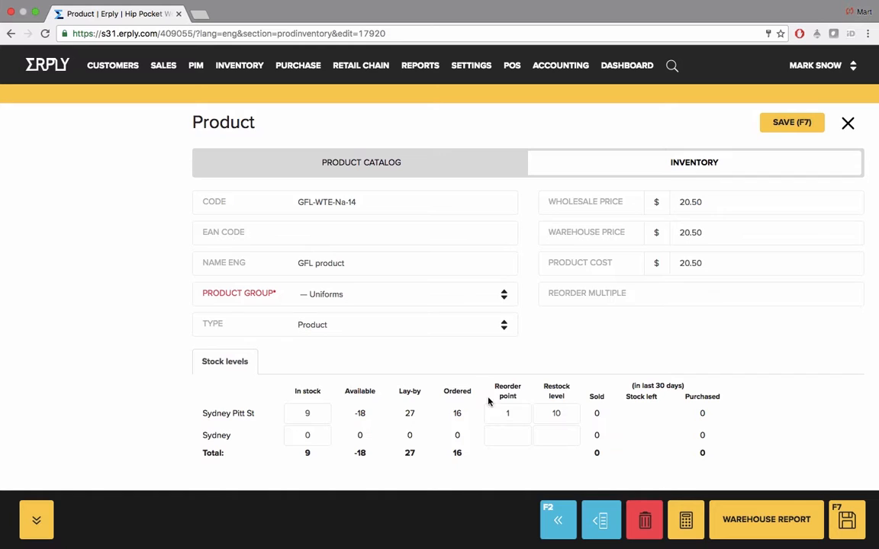
left_click_drag(203, 412, 255, 413)
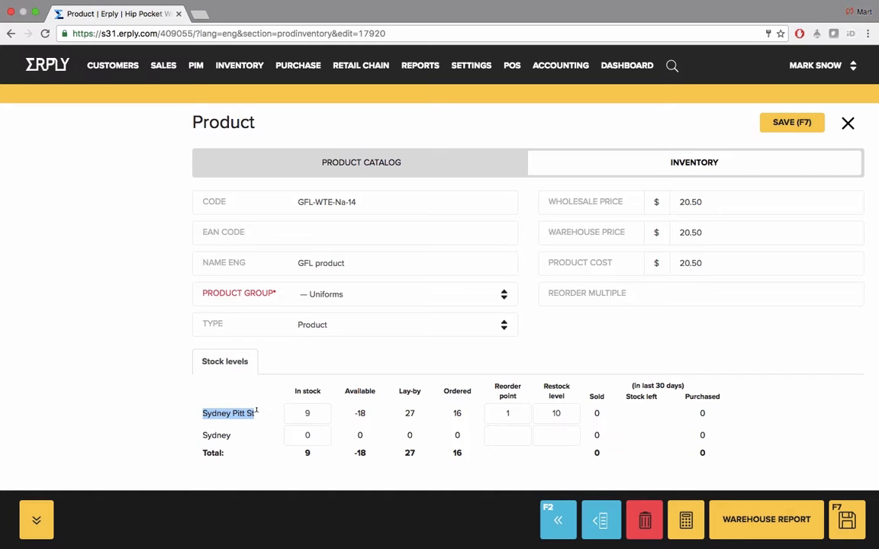
left_click(514, 413)
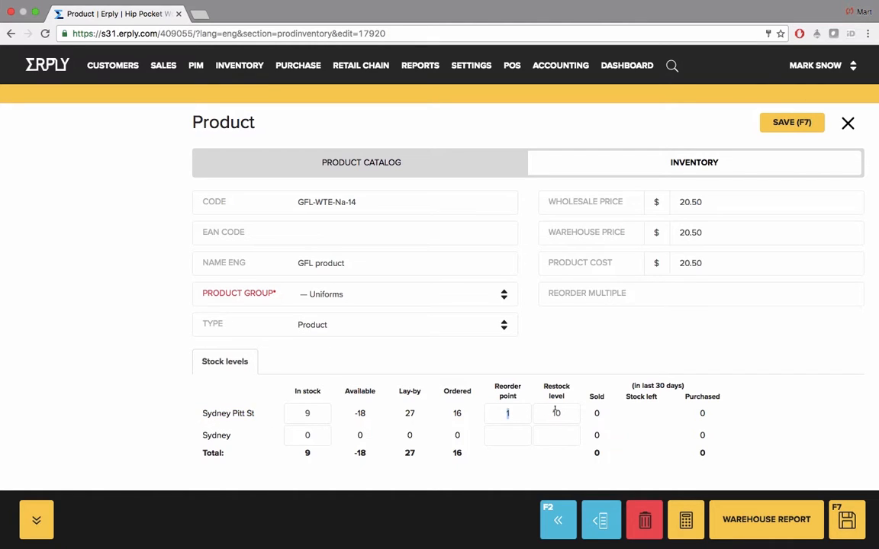
key("Tab")
left_click(541, 411)
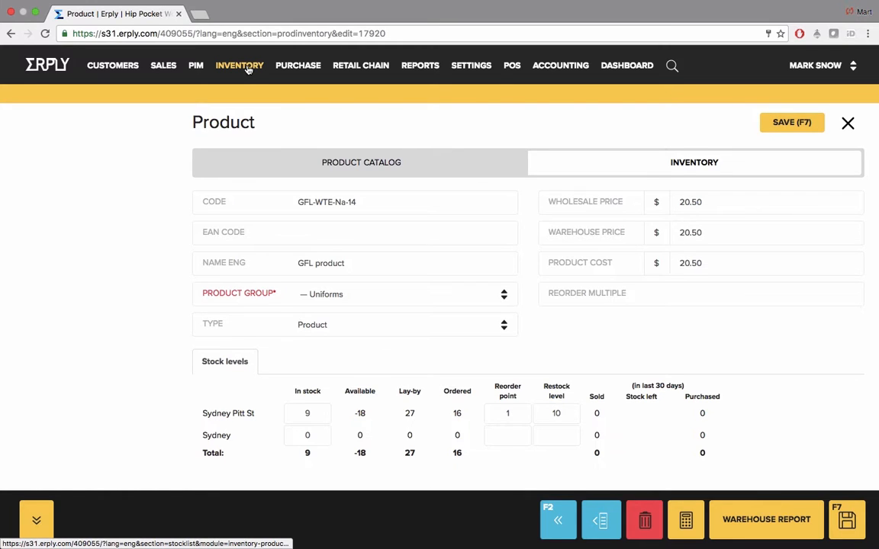
Run Stock Replenishment with Product Group Uniforms, listing 17 items including GFL product
mouse_move(247, 68)
left_click(405, 95)
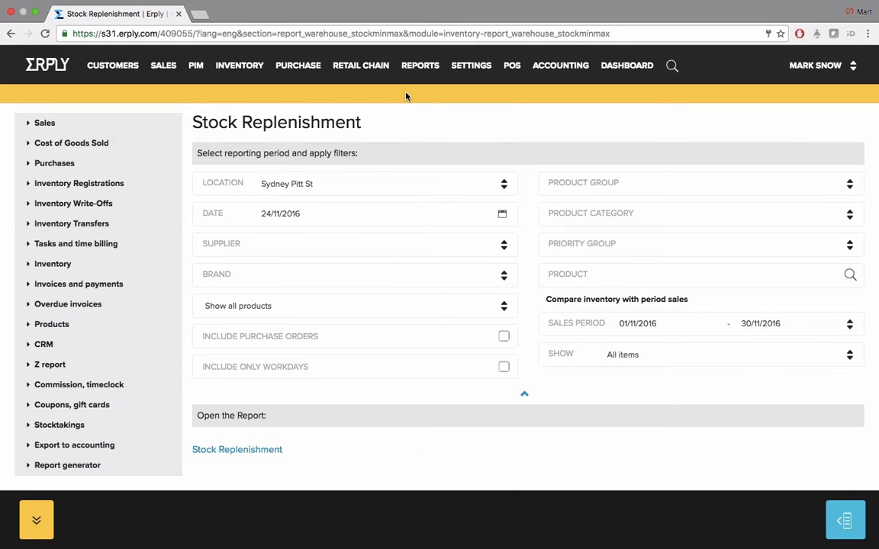
left_click(696, 191)
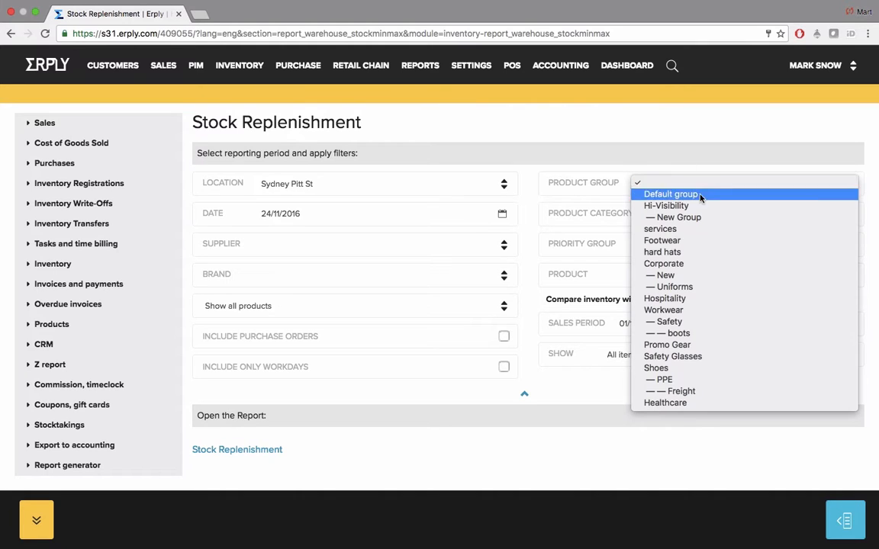
left_click(716, 288)
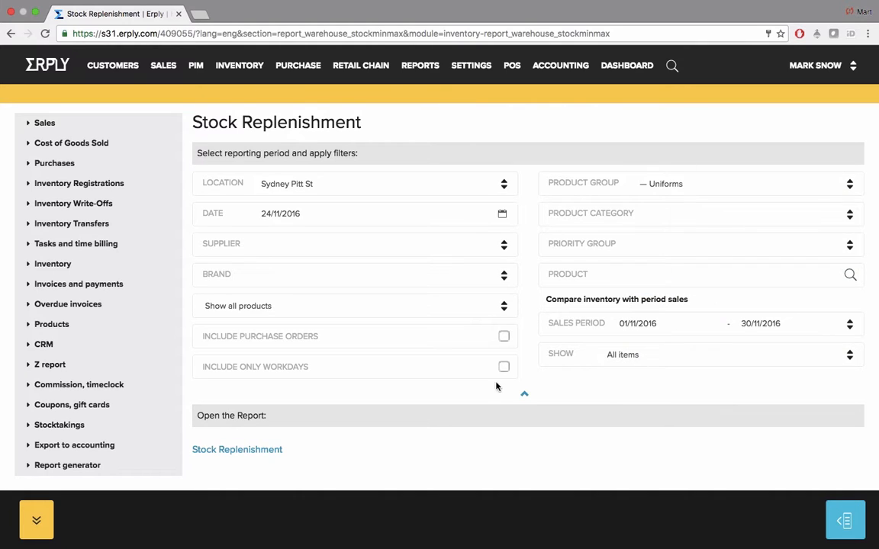
left_click(267, 451)
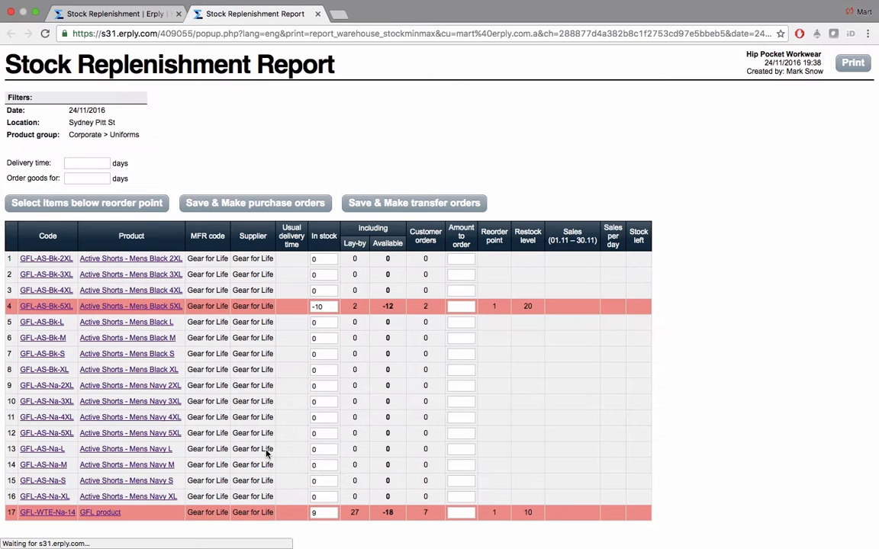
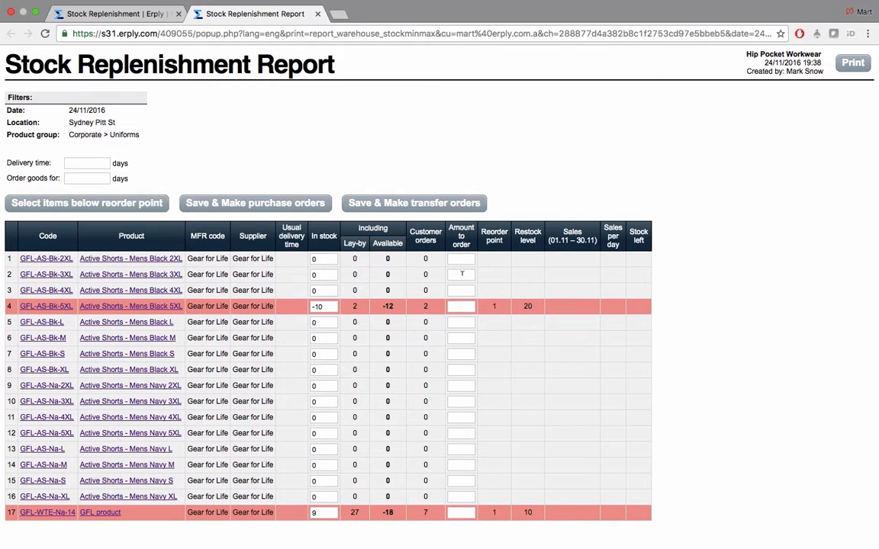
Fill order amounts 32 and 28 for items below reorder point and save them as purchase orders
left_click(145, 204)
left_click(286, 203)
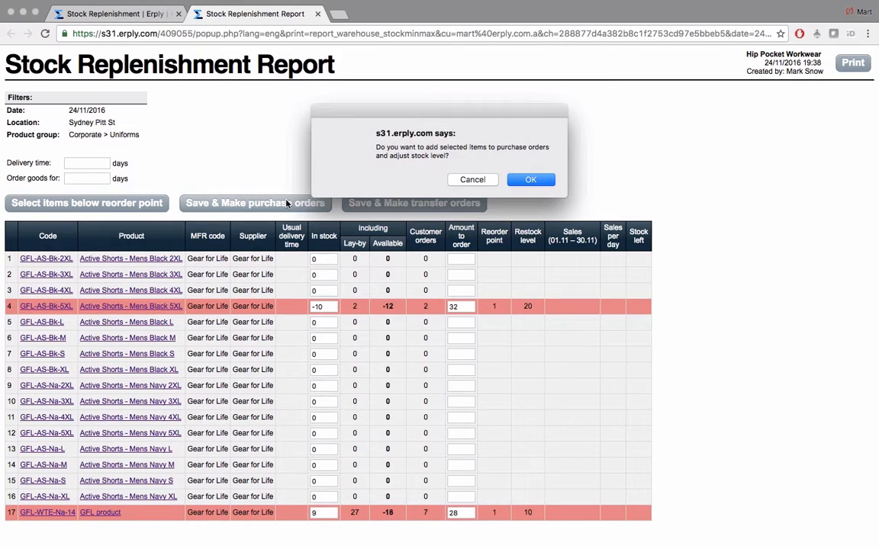
left_click(525, 181)
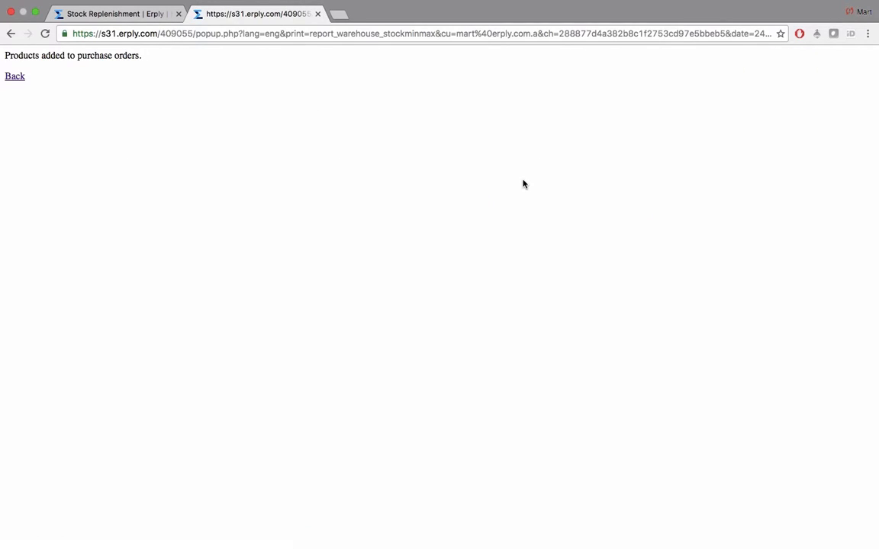
Highlight the purchase-order confirmation, then go back and close the replenishment report tab
left_click_drag(29, 55, 148, 55)
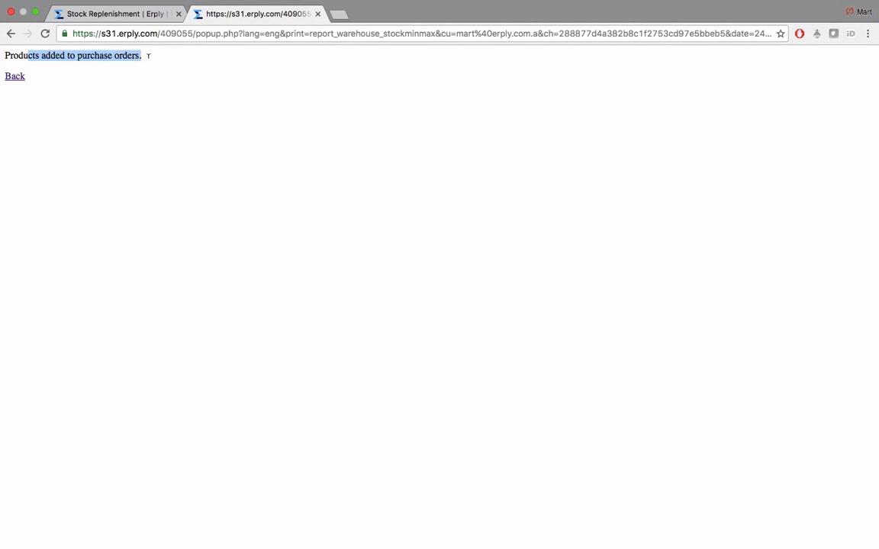
left_click(148, 55)
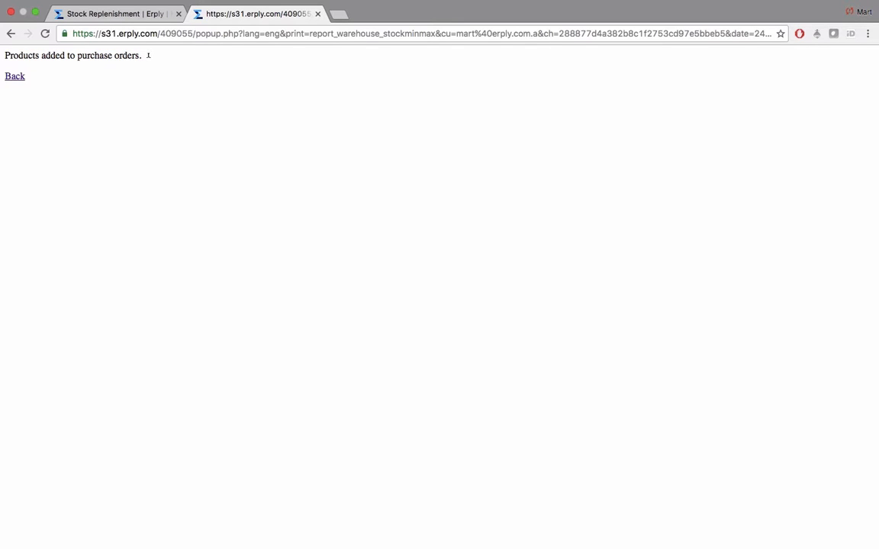
left_click(15, 77)
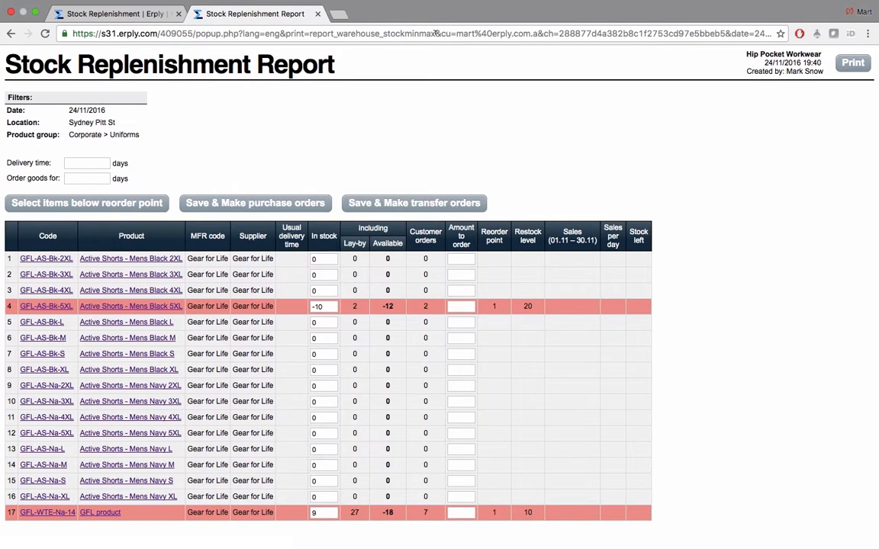
left_click(318, 14)
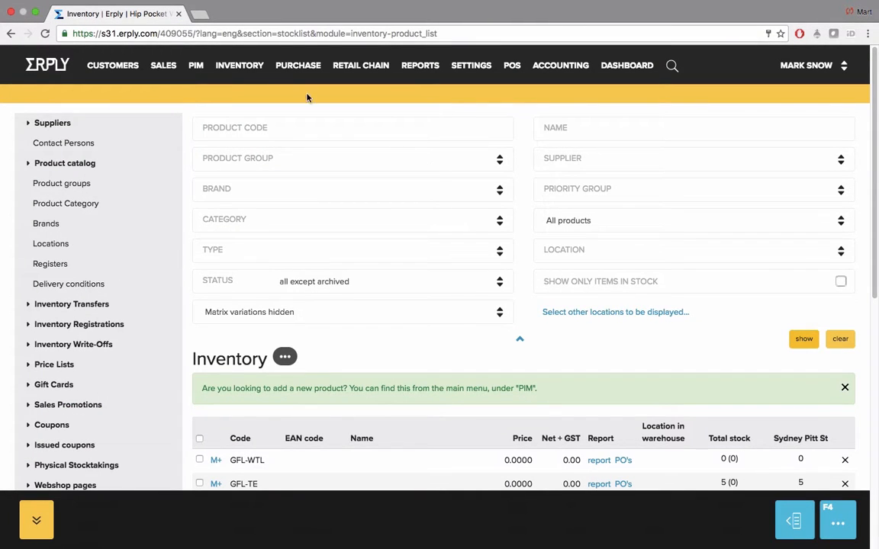
Open Inventory Report from the Inventory menu and scroll down to the report links
mouse_move(238, 65)
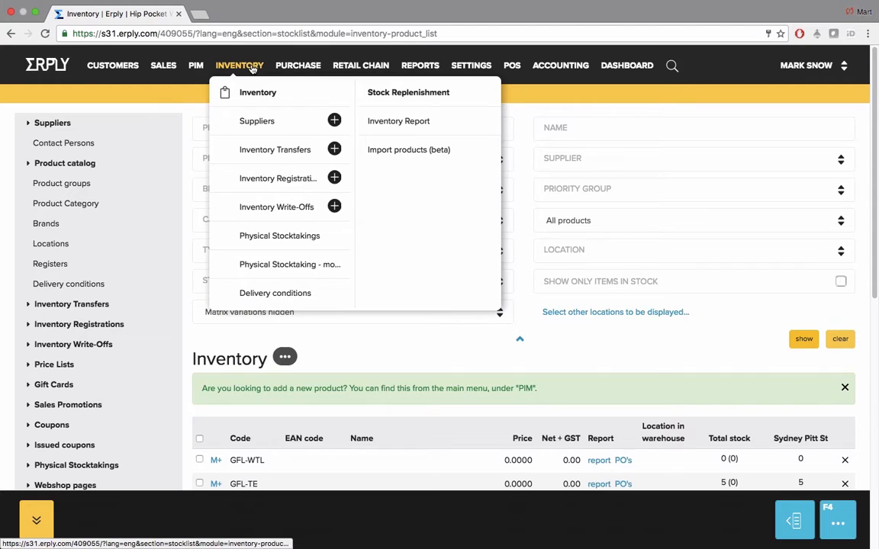
left_click(396, 122)
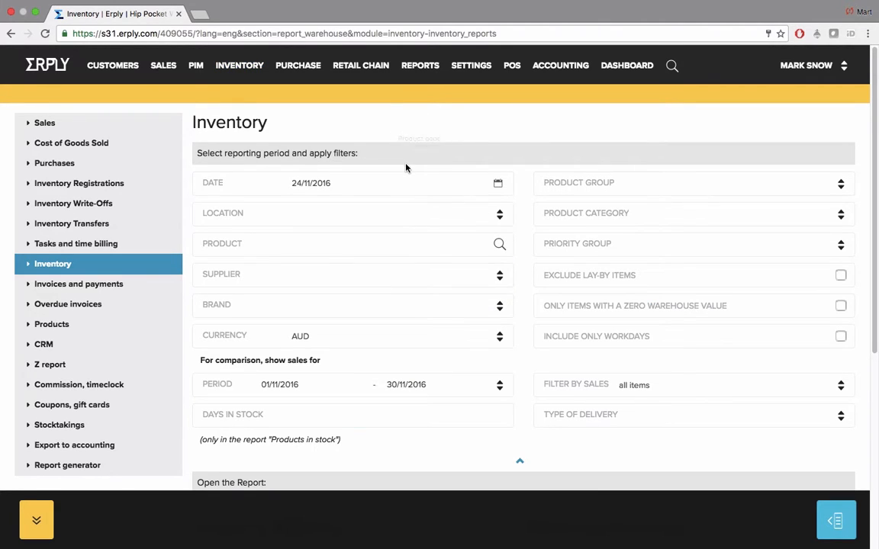
scroll(406, 168, "down", 5)
scroll(405, 167, "down", 3)
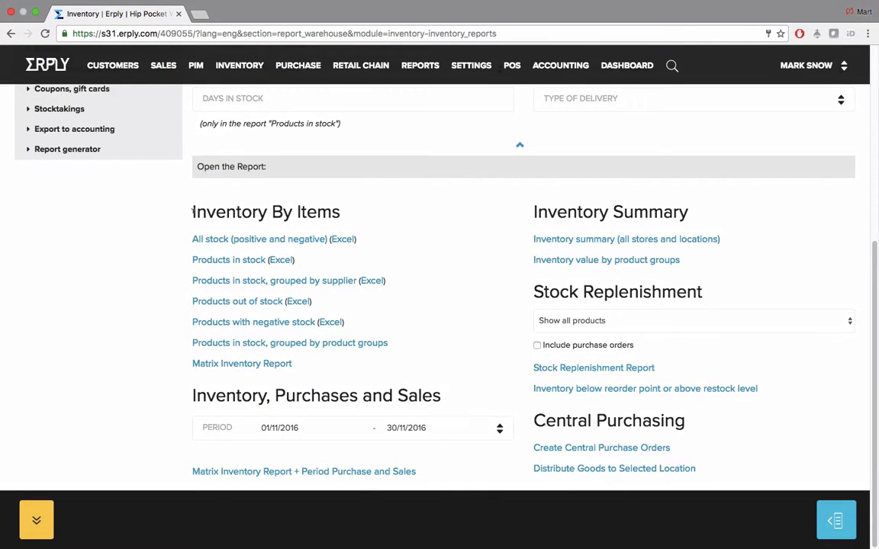
Highlight the Inventory By Items, Purchases and Sales, Summary, Stock Replenishment and Central Purchasing headings
left_click_drag(190, 212, 361, 208)
left_click(362, 207)
left_click_drag(188, 396, 458, 392)
left_click(458, 391)
left_click_drag(532, 214, 723, 212)
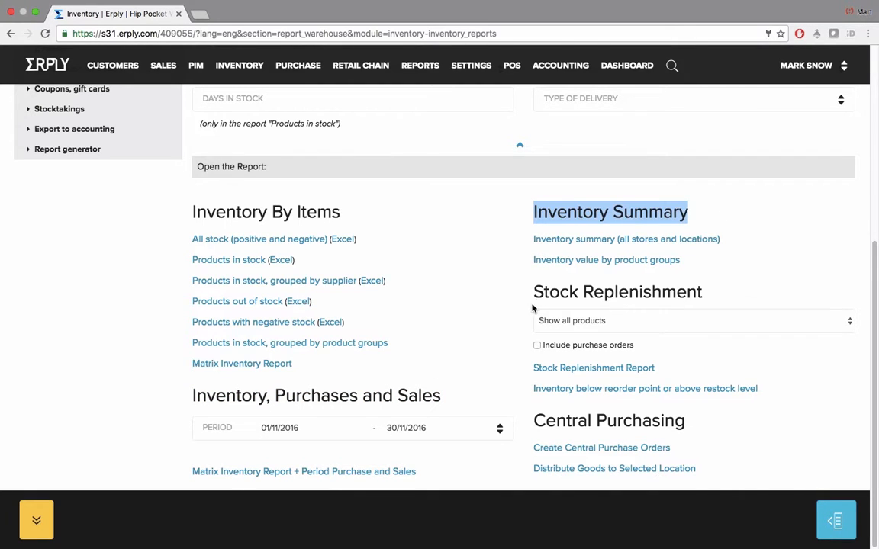
left_click_drag(533, 290, 729, 285)
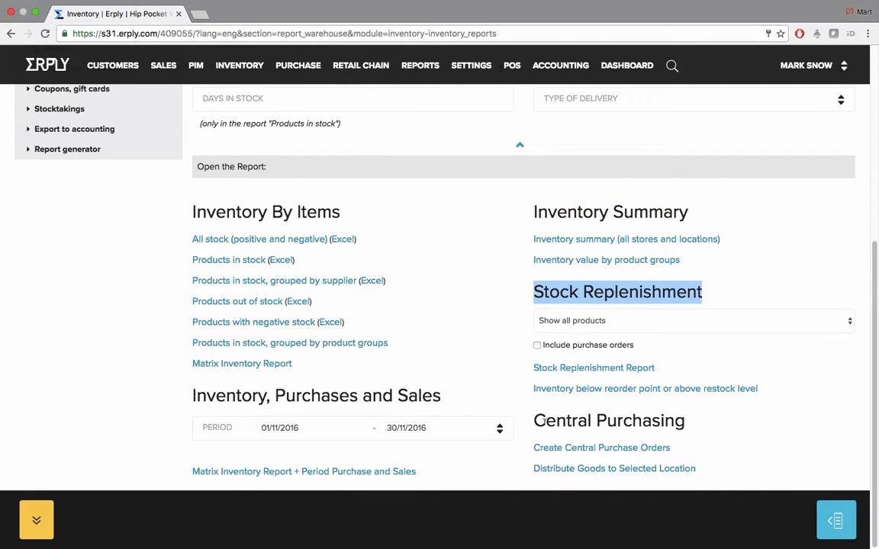
left_click_drag(536, 417, 728, 415)
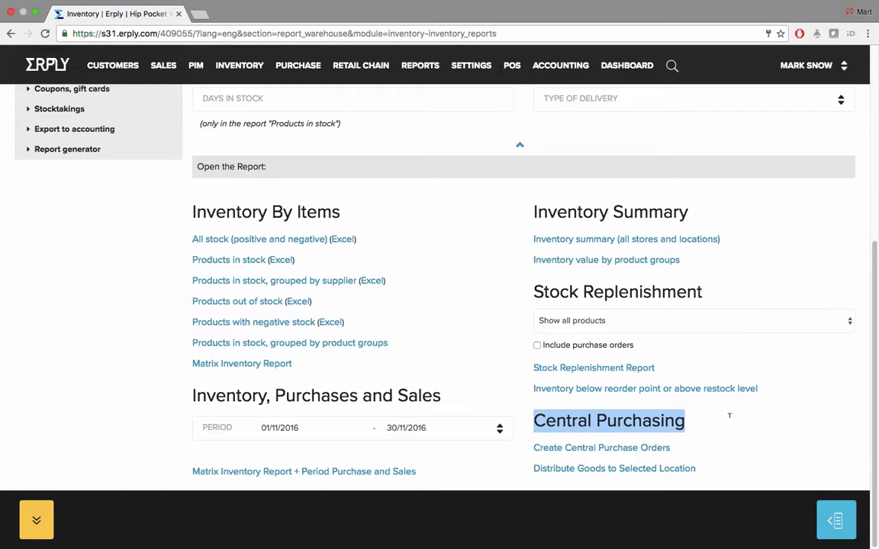
left_click(729, 415)
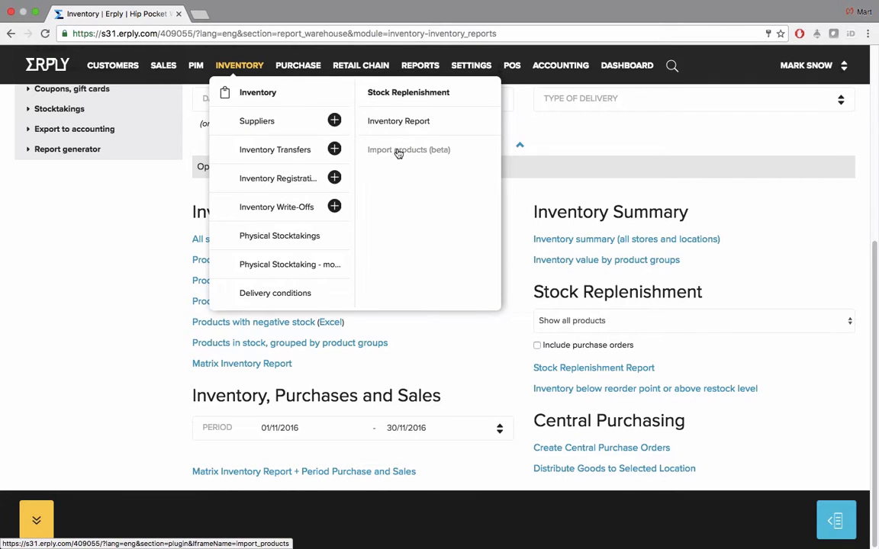
Open Import products (beta) and point out the regular upload, matrix option and example template
left_click(410, 152)
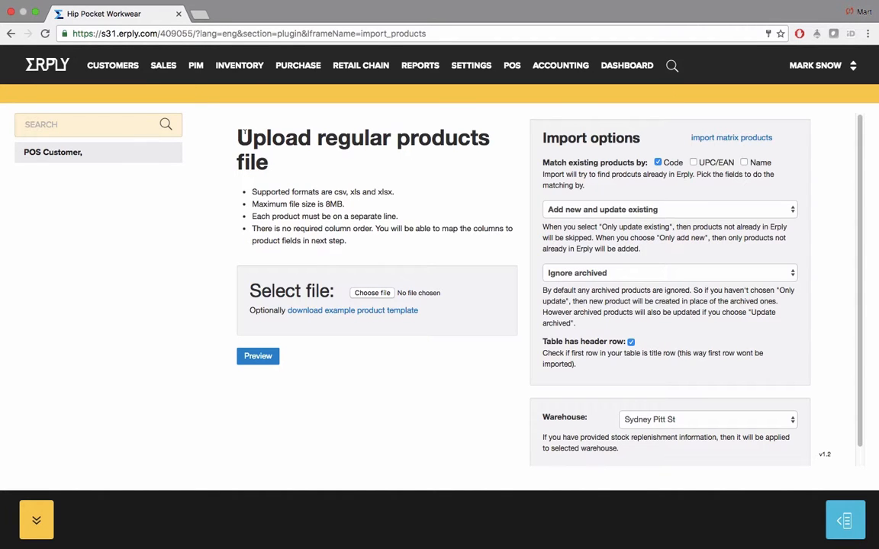
left_click_drag(243, 134, 268, 162)
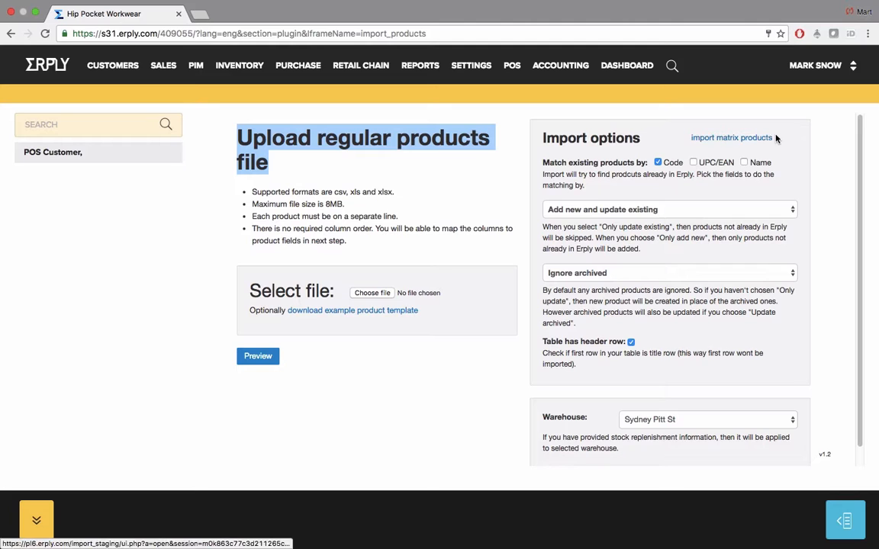
left_click_drag(774, 138, 688, 138)
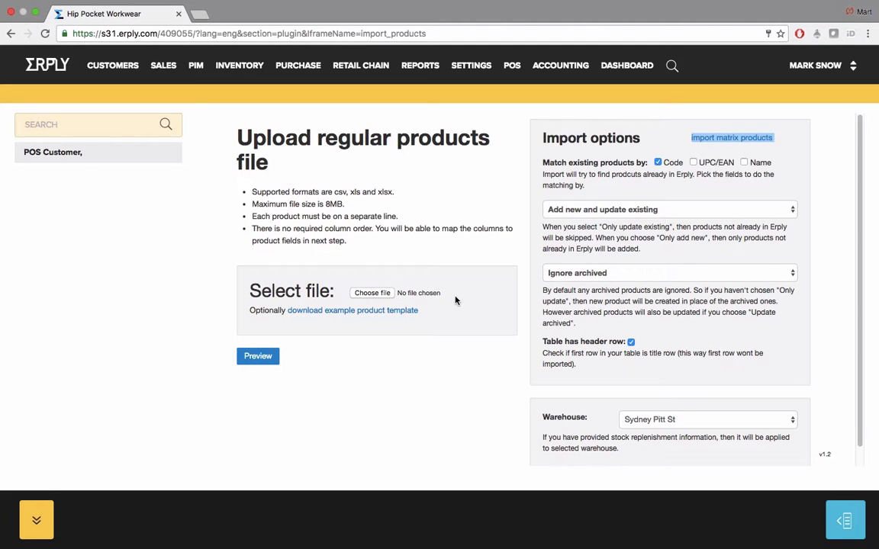
left_click_drag(418, 310, 286, 309)
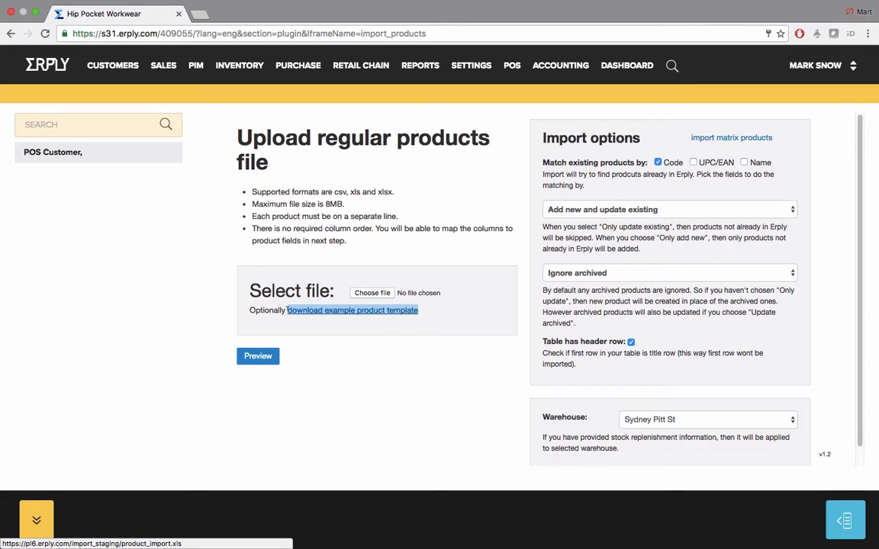
left_click(458, 314)
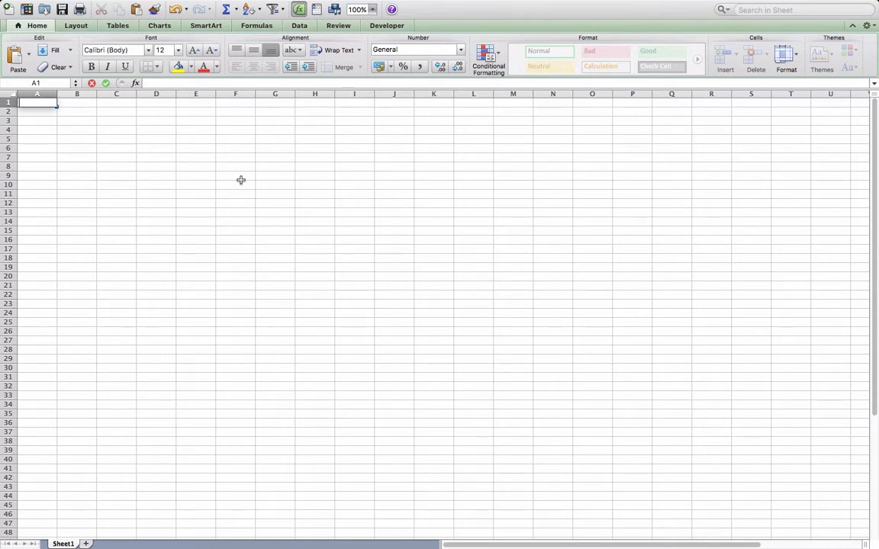
Enter the header row: Code, Name, Group, Price and cost
type("Code")
key("Tab")
type("Name")
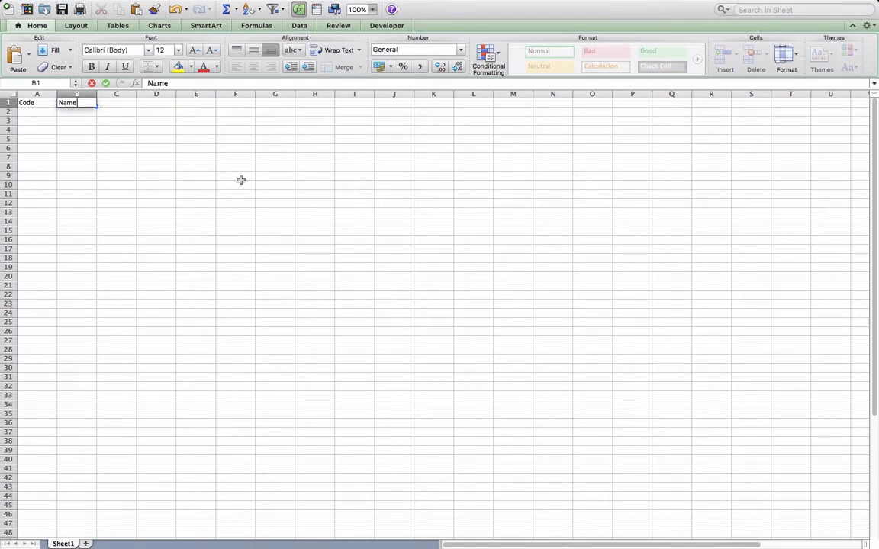
key("Tab")
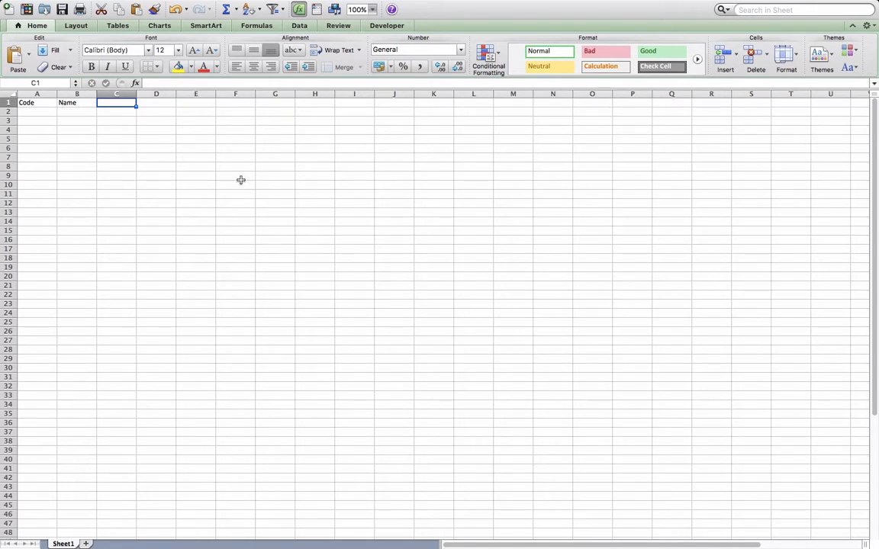
type("Group")
key("Tab")
type("Pice")
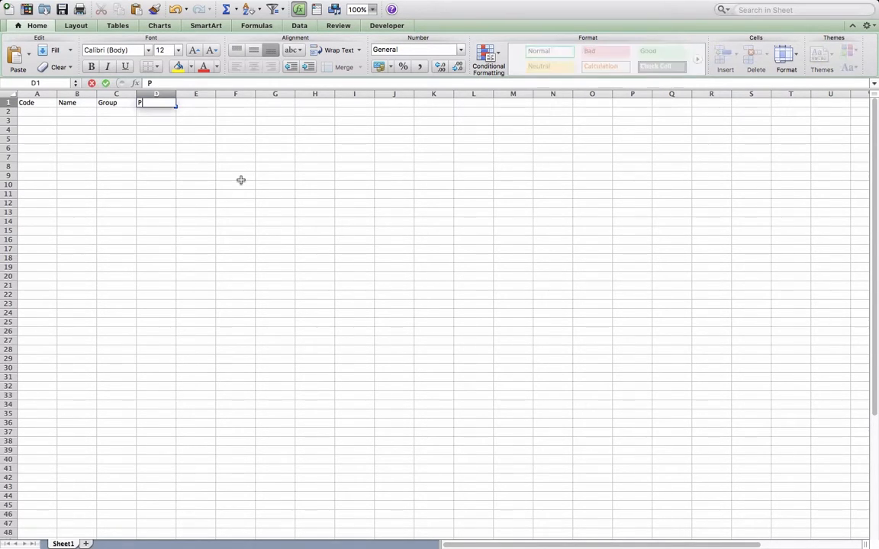
key("BackSpace")
key("BackSpace")
key("BackSpace")
type("rice")
key("Tab")
type("cost")
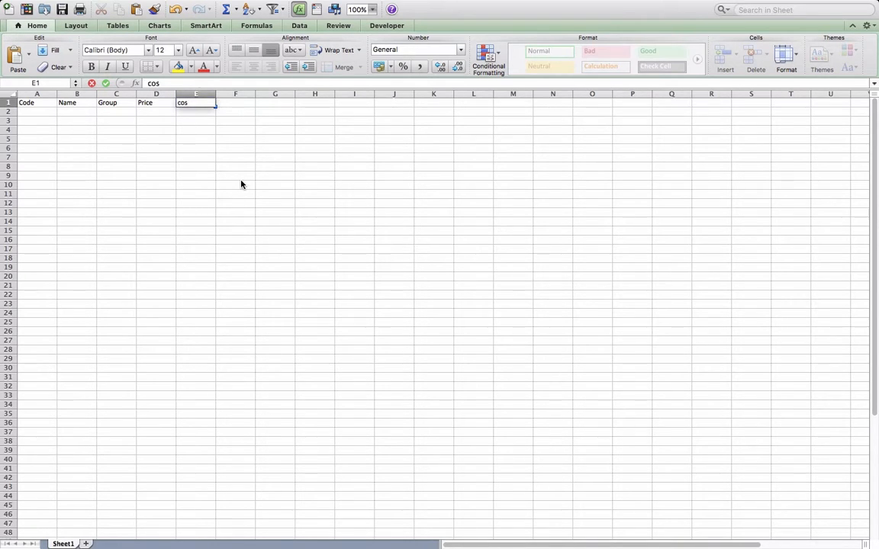
key("Return")
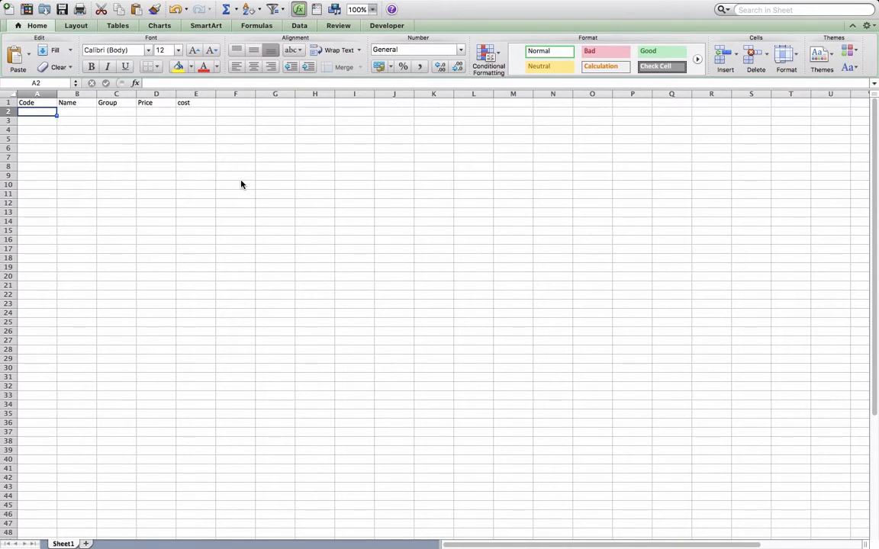
Enter the first product: code 001212, name Test1, group 1, price 99, cost 7
type("001212")
key("Tab")
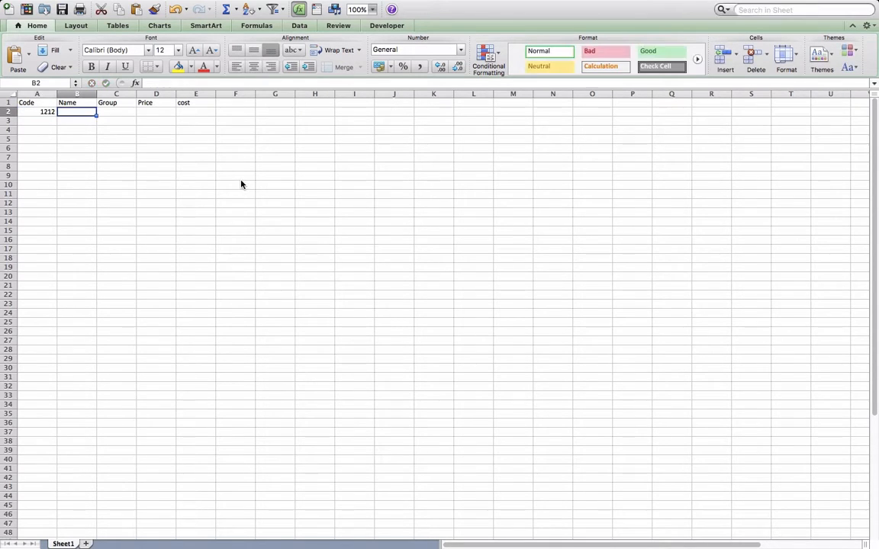
type("Test1")
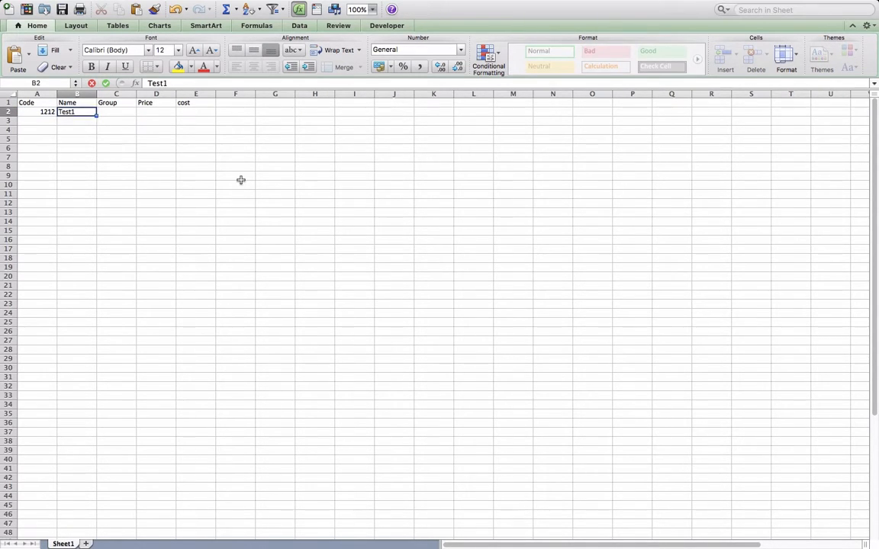
key("Tab")
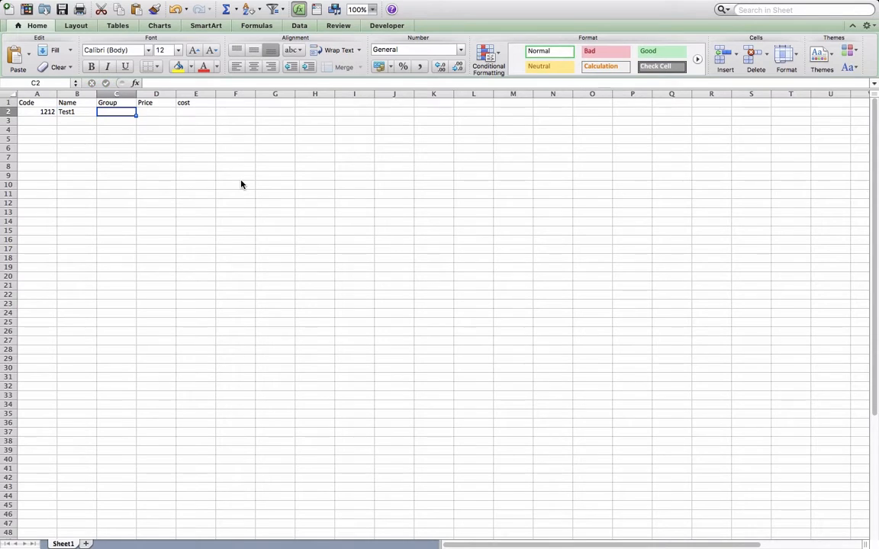
type("1")
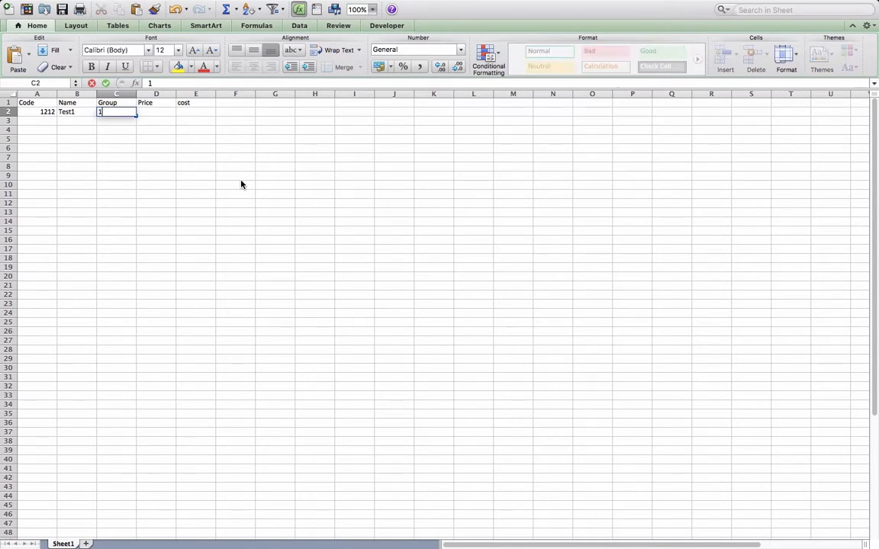
key("Tab")
type("99")
key("Tab")
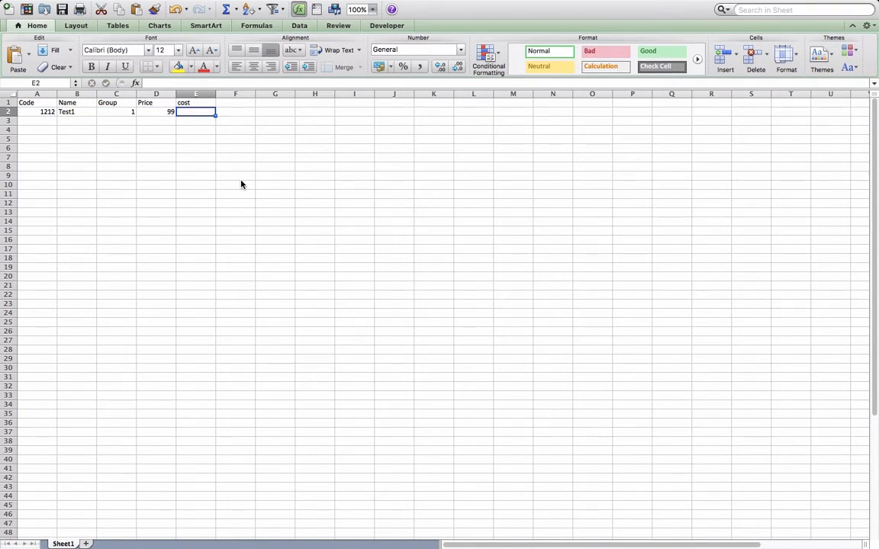
type("7")
key("Tab")
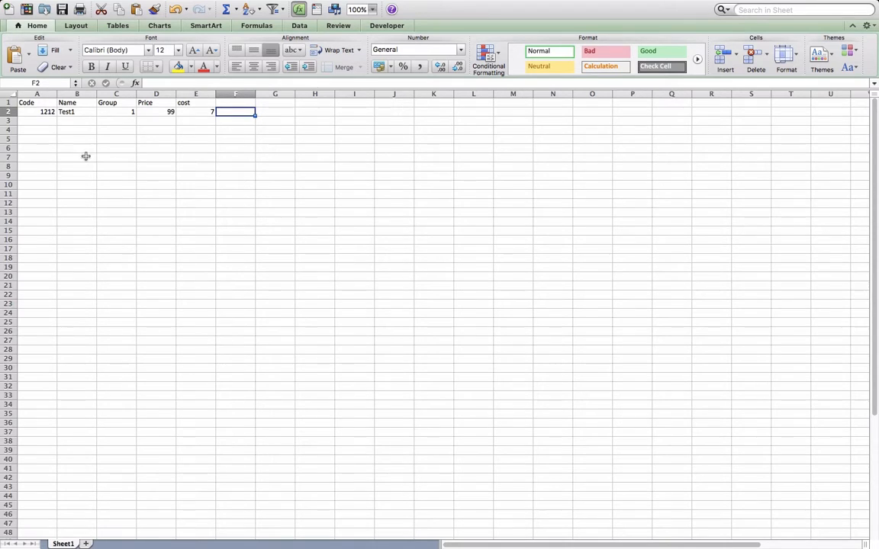
Enter the second product (2222, test2, group 1, price 99, cost 8) and save the workbook
left_click(46, 121)
type("2222")
key("Tab")
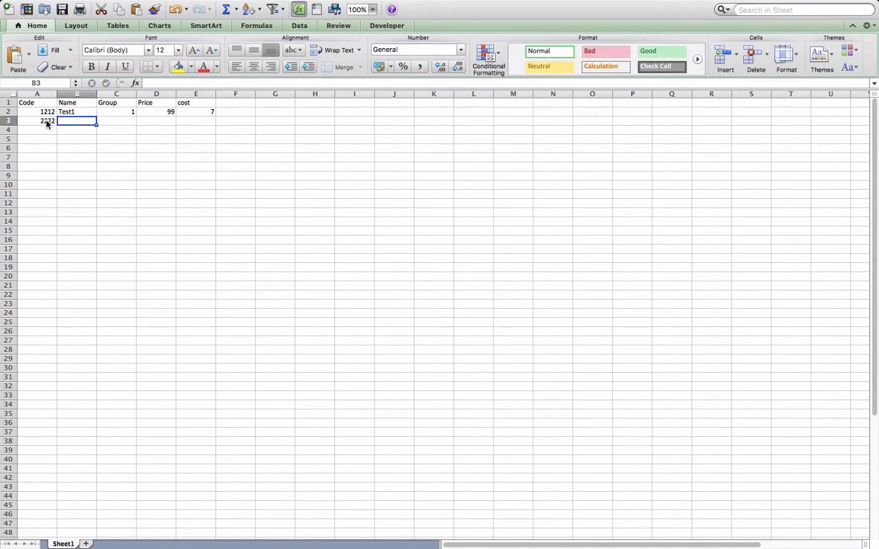
type("test2")
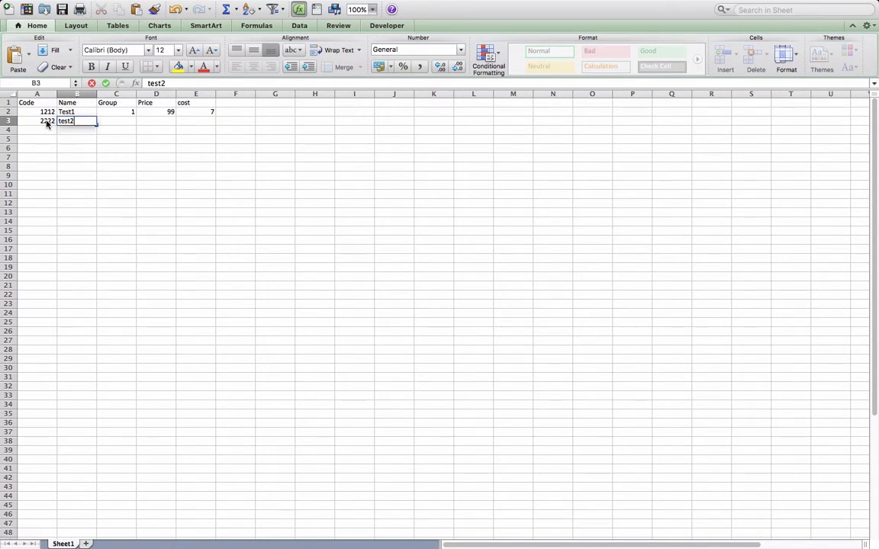
key("Tab")
type("1")
key("Tab")
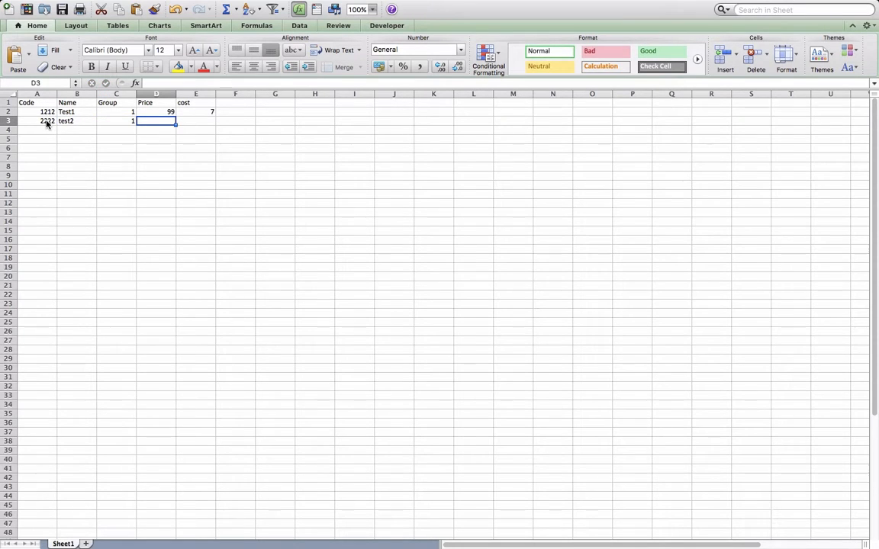
type("99")
key("Tab")
type("8")
left_click(152, 169)
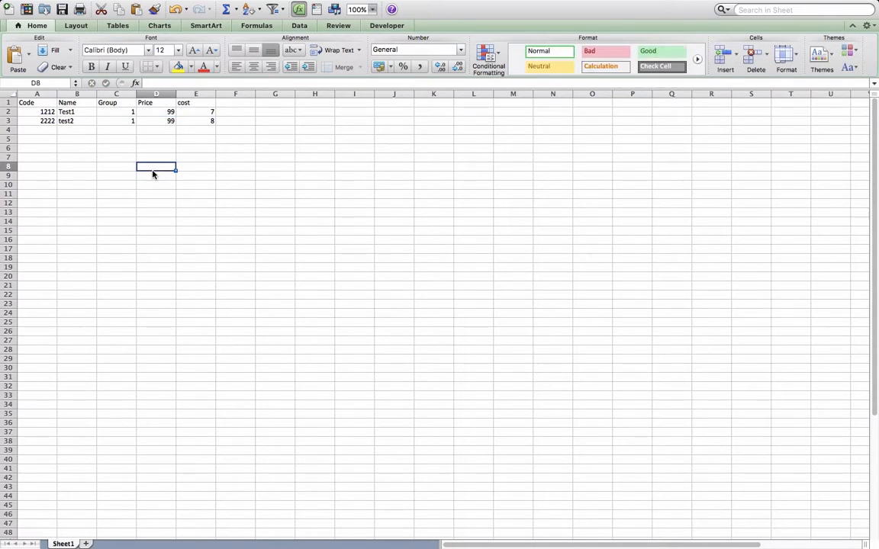
key("super+s")
left_click(628, 489)
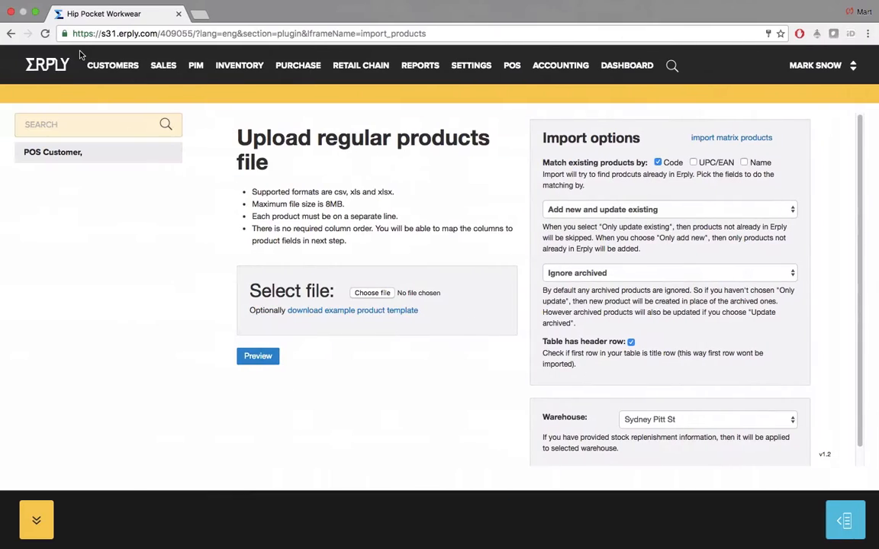
Upload Workbook6 from the Desktop as the product file and load its import preview
left_click(372, 293)
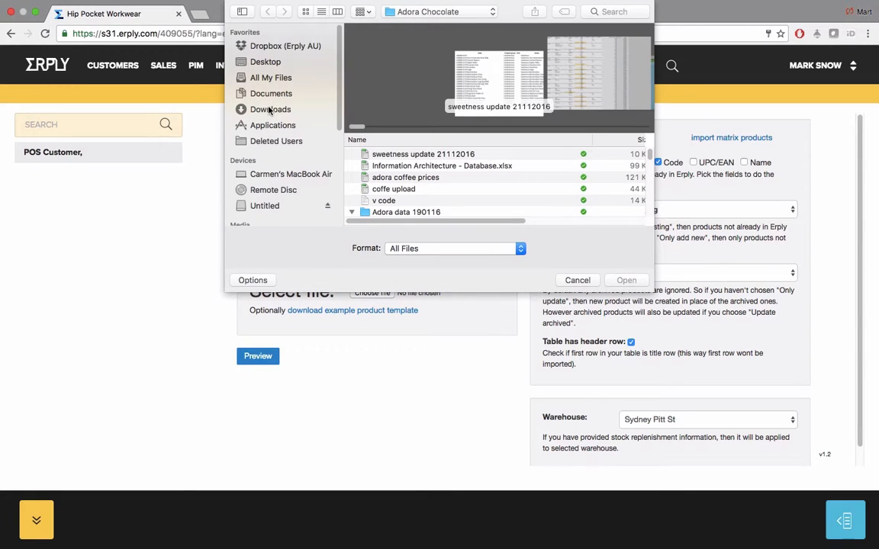
left_click(260, 62)
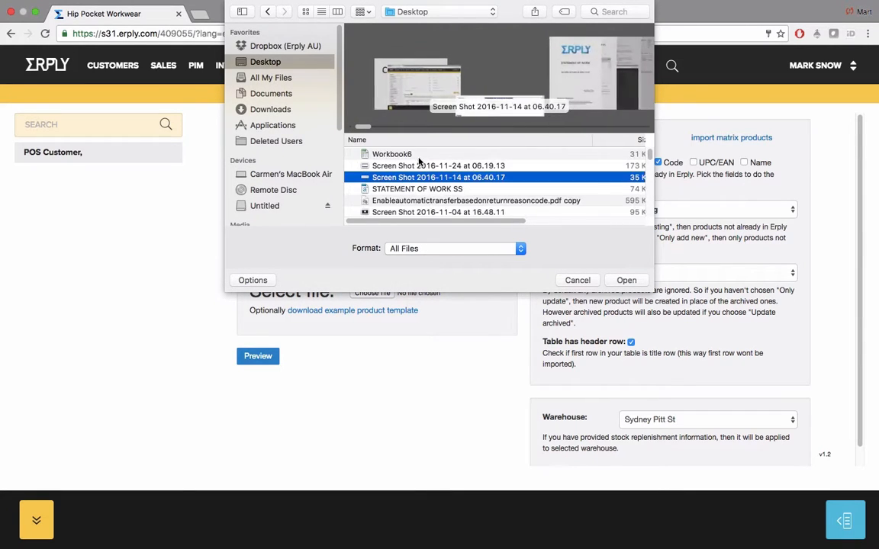
left_click(406, 155)
double_click(406, 156)
left_click(259, 357)
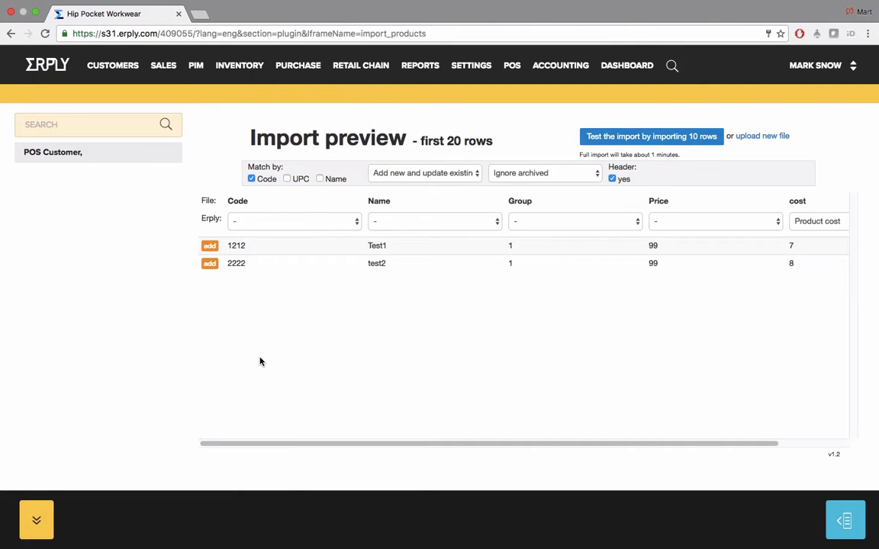
Map the Code, Name and Group columns to Code, Name ENG and Product group
left_click(280, 223)
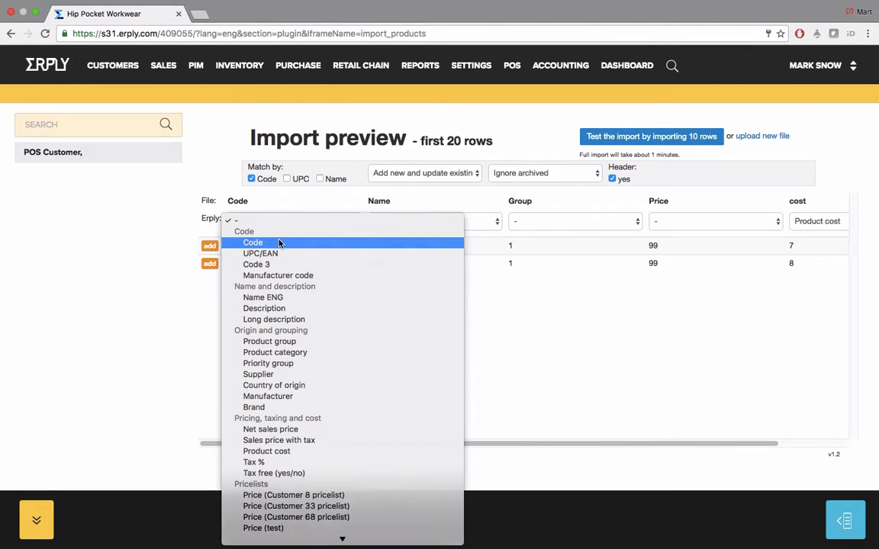
left_click(281, 243)
left_click(430, 222)
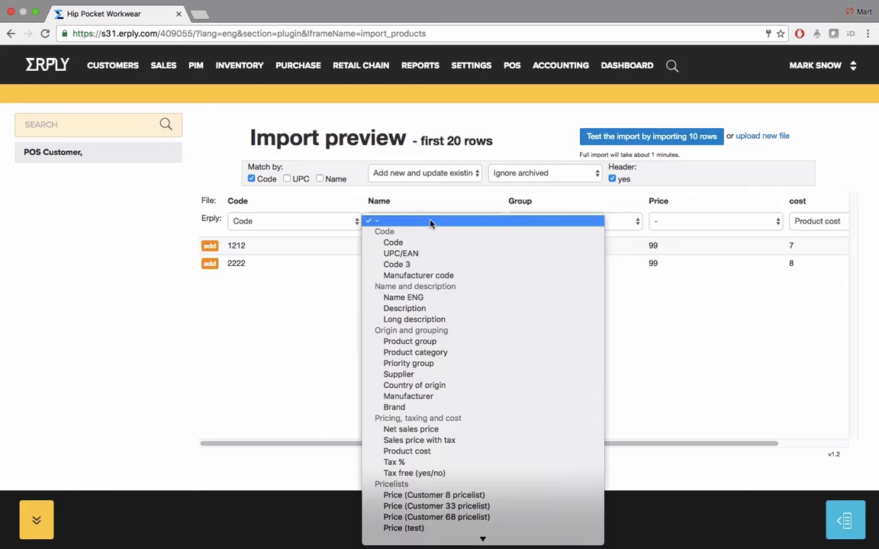
left_click(439, 299)
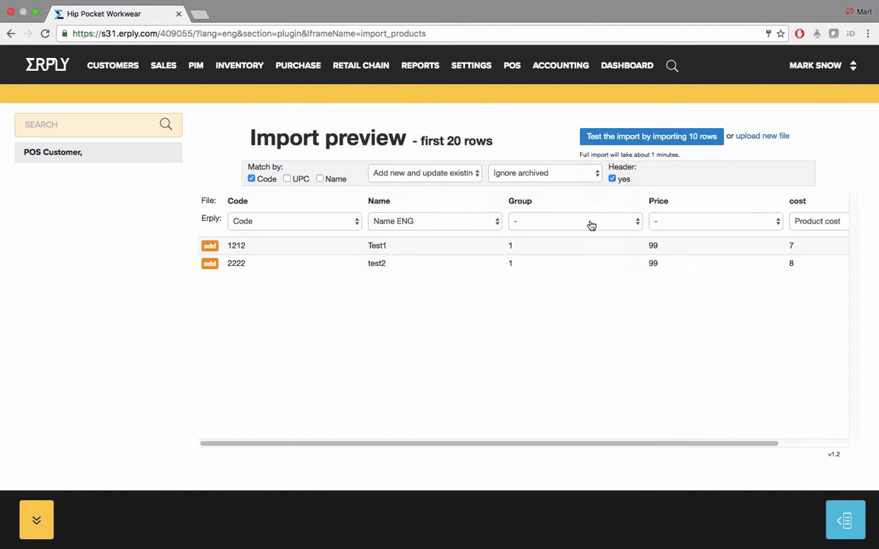
left_click(590, 223)
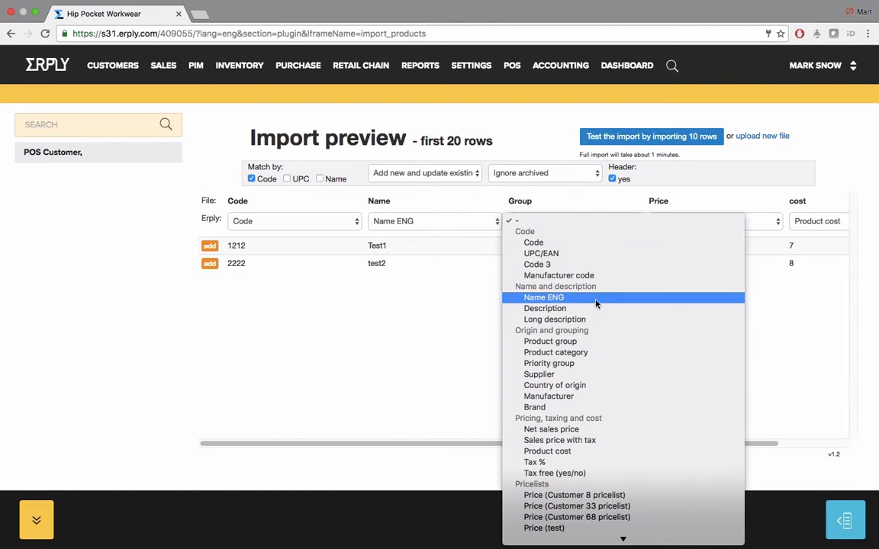
left_click(600, 343)
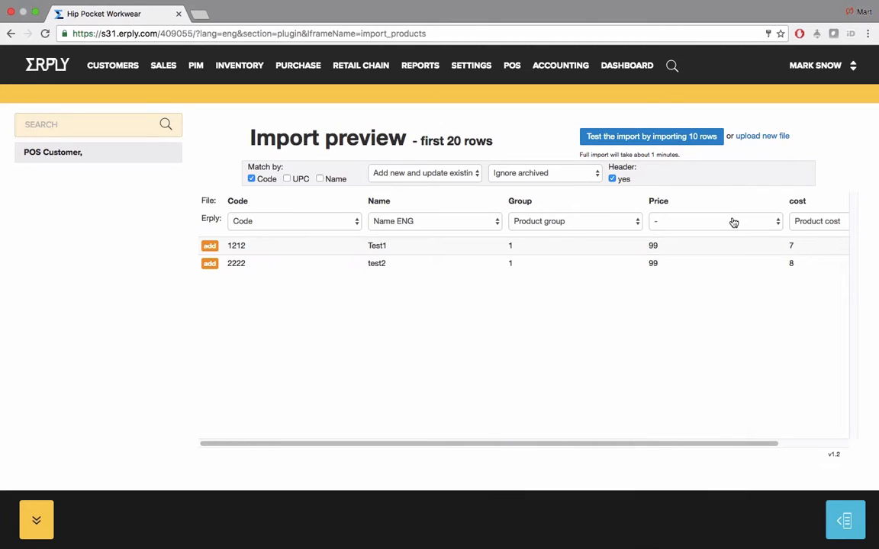
Map Price to Net sales price, run the 10-row test import, then start the import
left_click(733, 222)
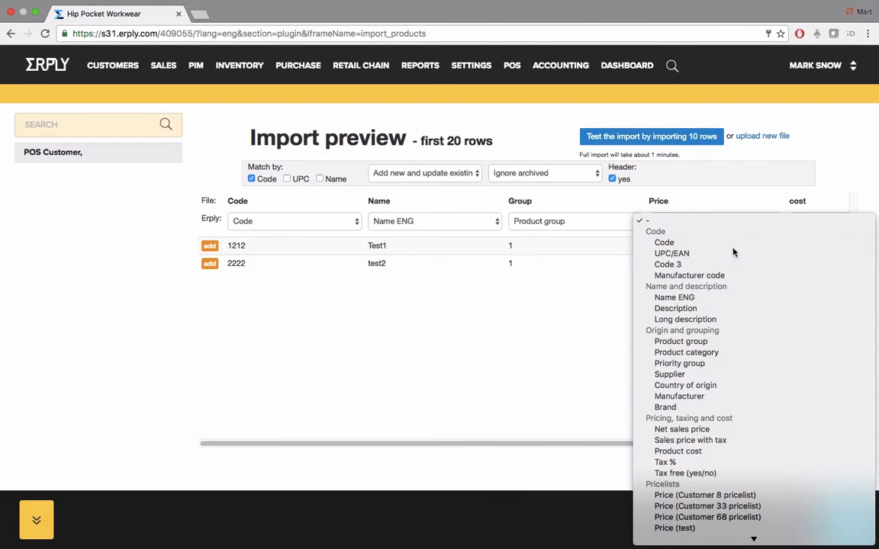
left_click(721, 431)
left_click(666, 137)
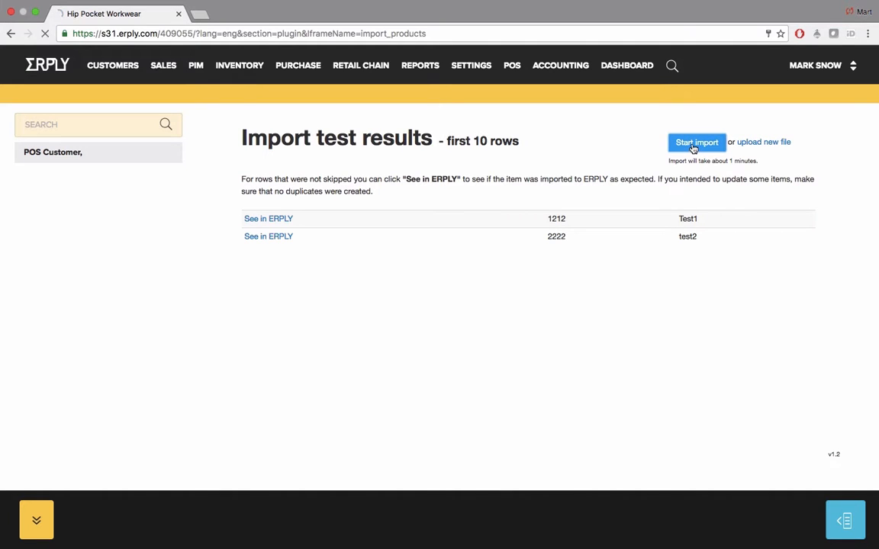
left_click(693, 145)
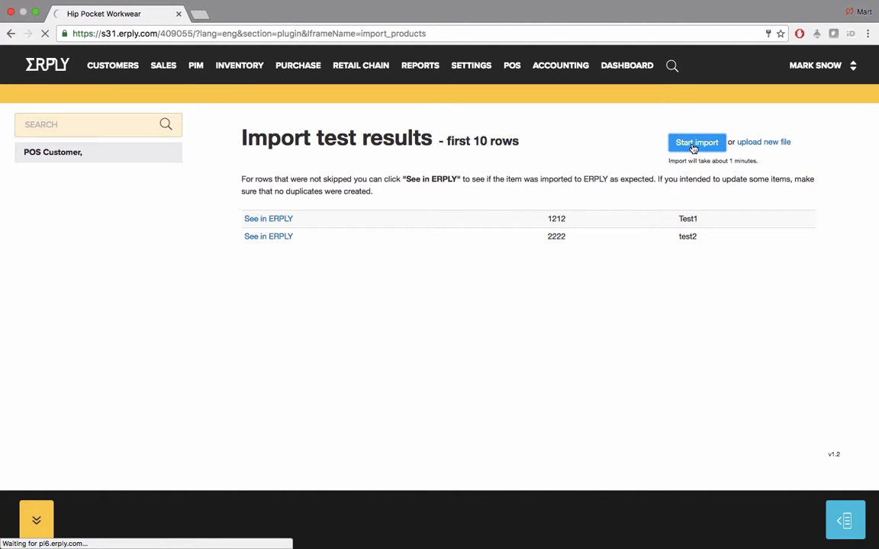